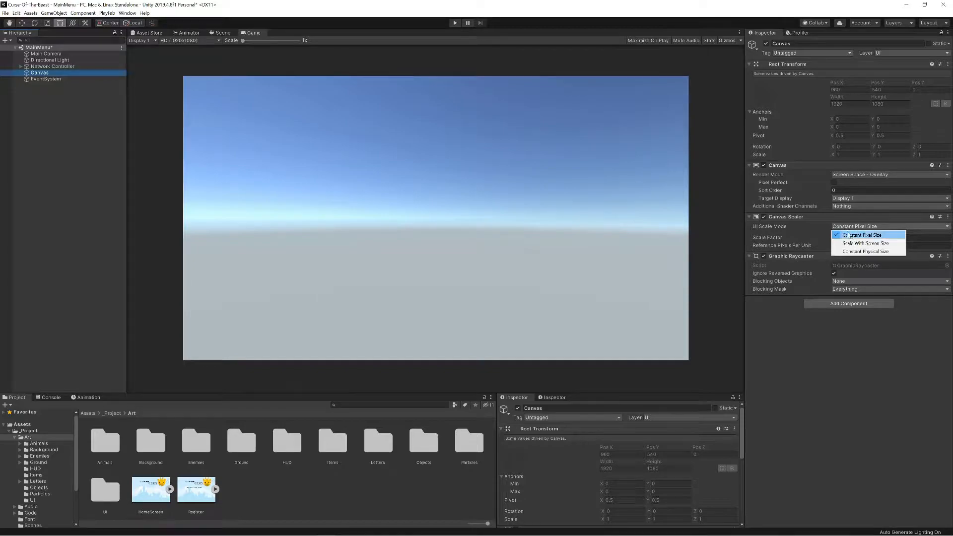
Make the Canvas scale with screen size, using a reference resolution of 1920 by 1080.
{"action": "left_click", "coordinate": [854, 243]}
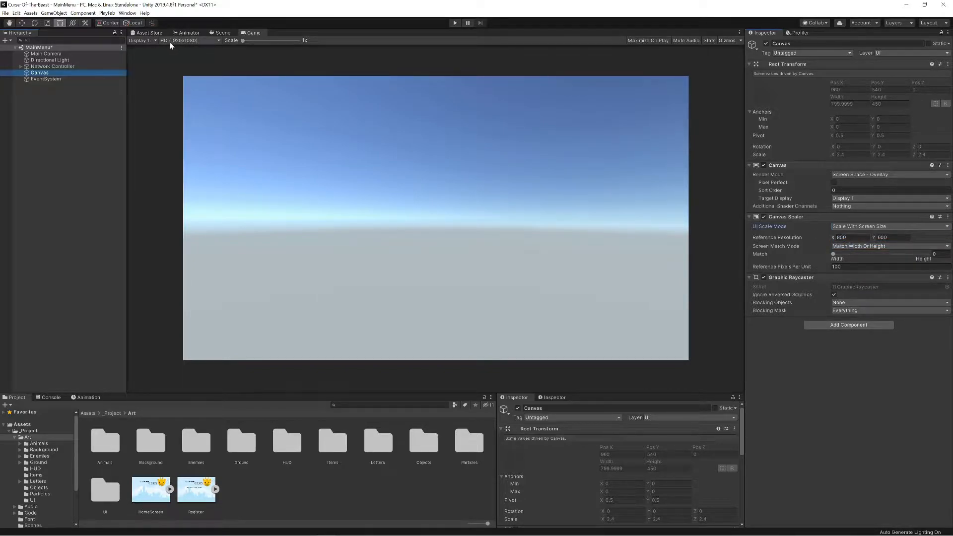
{"action": "left_click", "coordinate": [848, 237]}
{"action": "type", "text": "1920"}
{"action": "key", "text": "Tab"}
{"action": "type", "text": "1080"}
{"action": "key", "text": "Tab"}
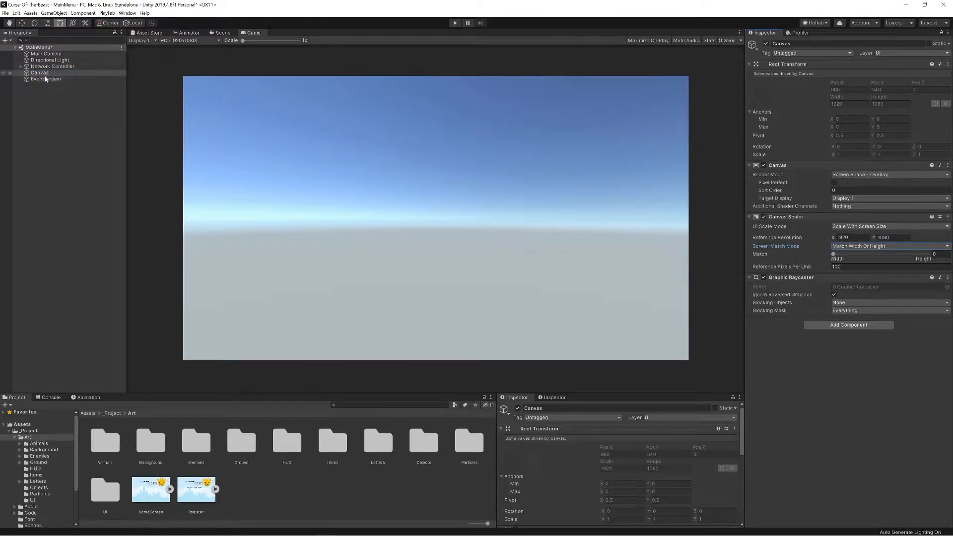
Add a UI Image as a child of the Canvas and name it Background.
{"action": "right_click", "coordinate": [42, 74]}
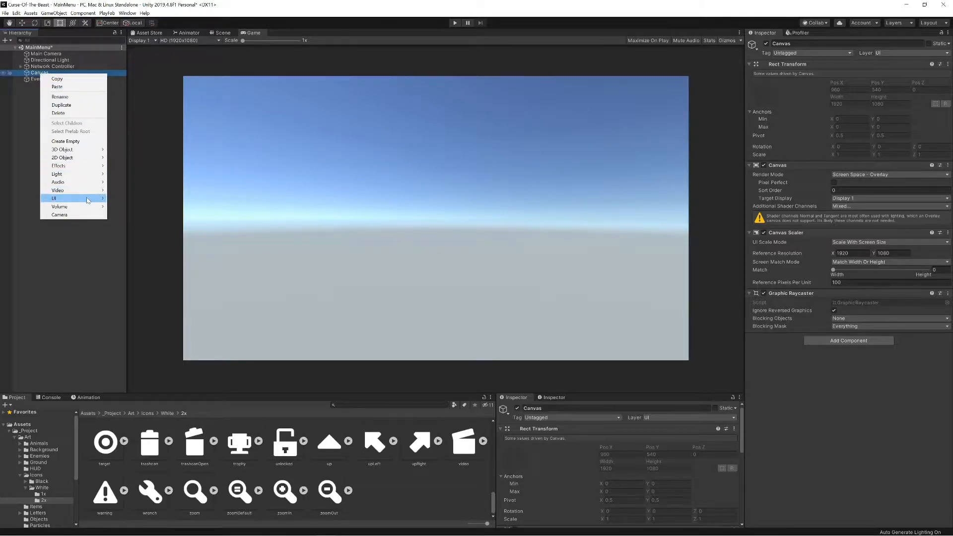
{"action": "mouse_move", "coordinate": [89, 199]}
{"action": "left_click", "coordinate": [124, 215]}
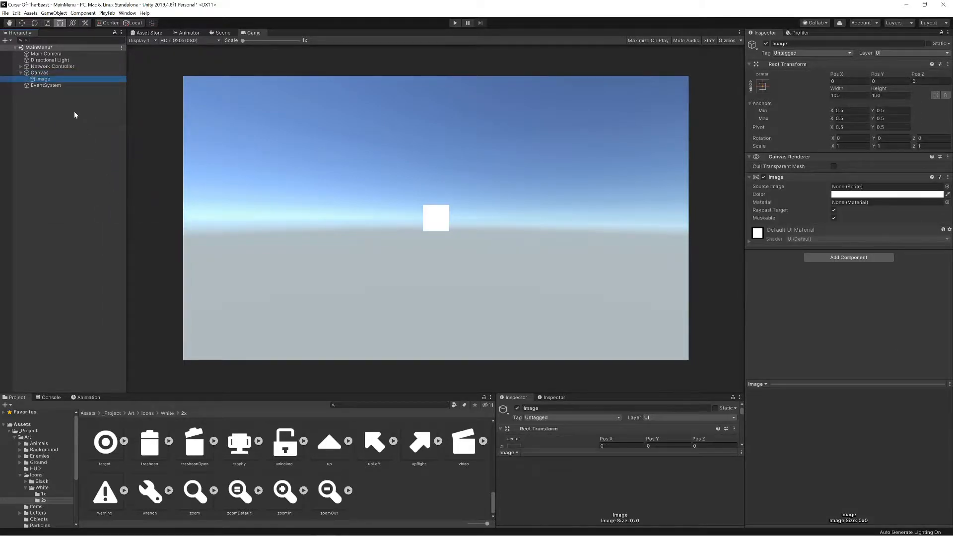
{"action": "type", "text": "Backk"}
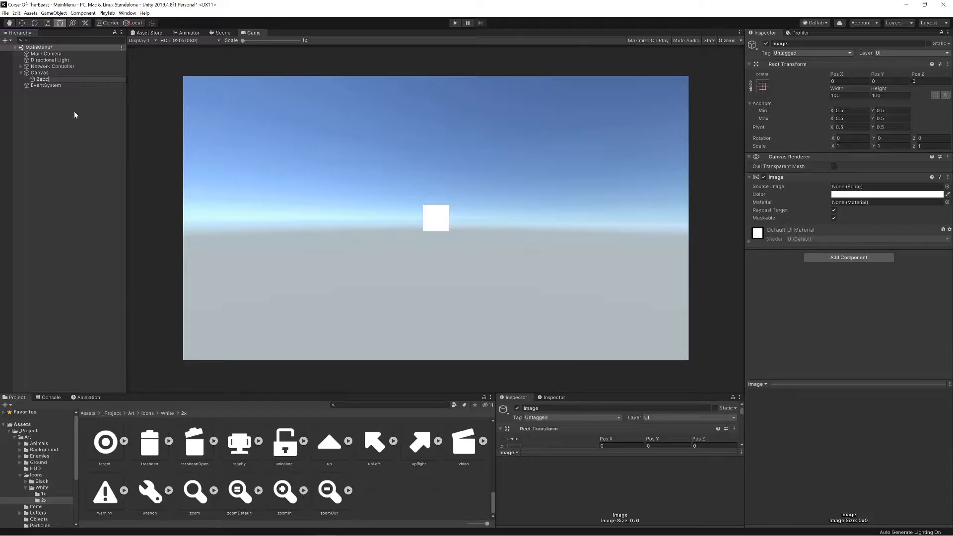
{"action": "type", "text": "round"}
{"action": "key", "text": "Return"}
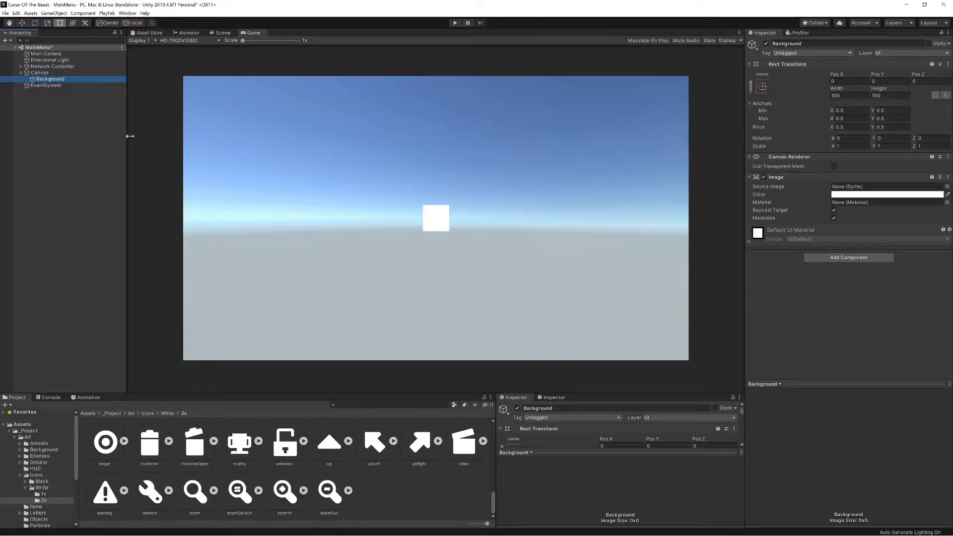
Assign the HomeScreen sprite from the Art folder to Background and stretch it across the whole Canvas, setting pivot and position too.
{"action": "left_click", "coordinate": [27, 437]}
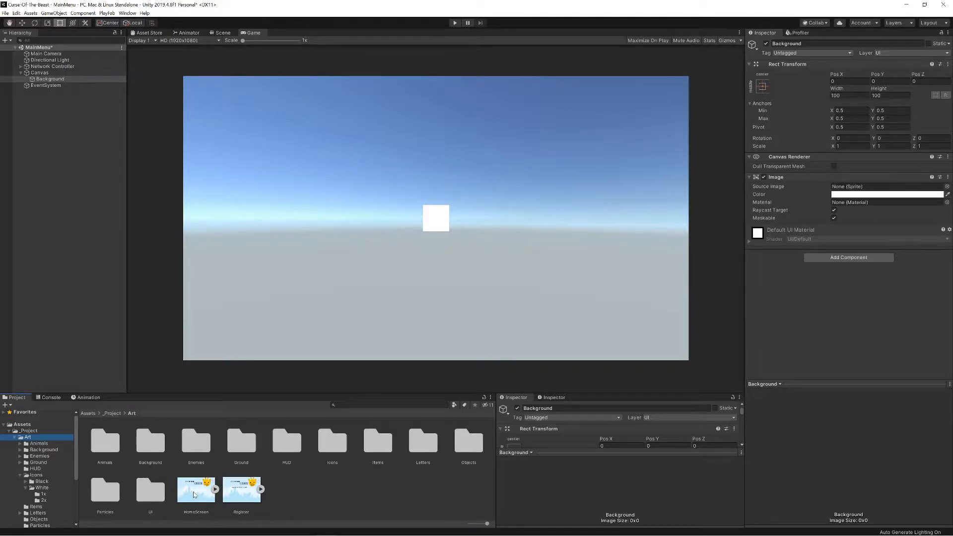
{"action": "left_click_drag", "start_coordinate": [197, 494], "coordinate": [852, 187]}
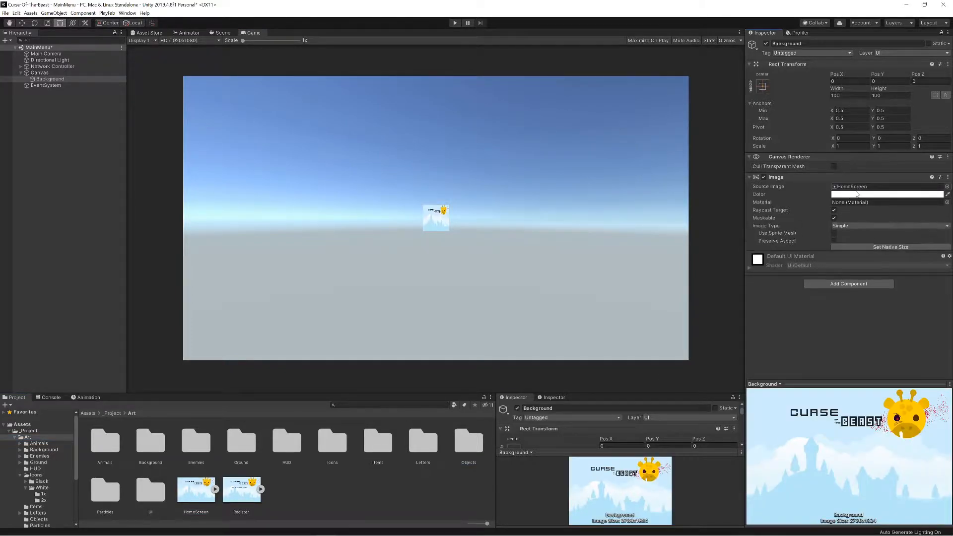
{"action": "left_click", "coordinate": [763, 87]}
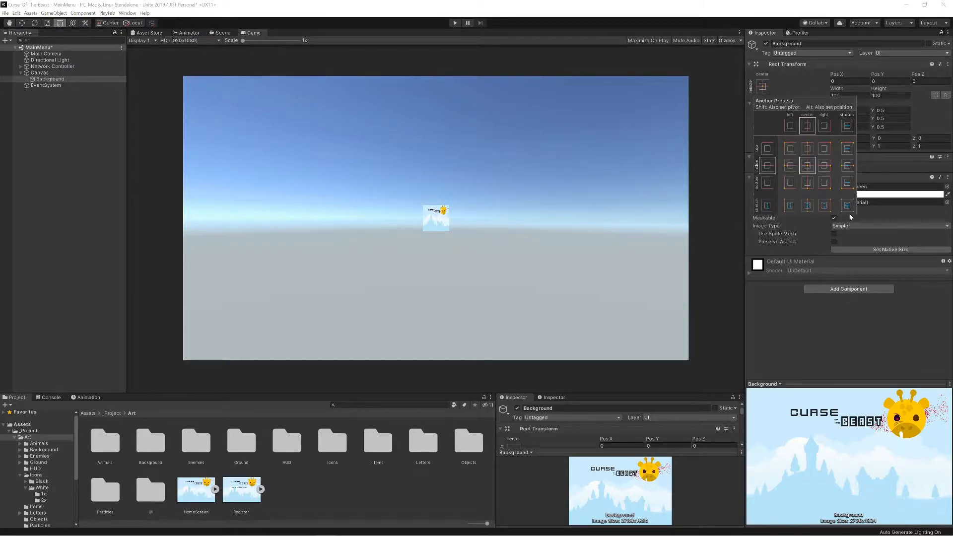
{"action": "key", "text": "shift+alt"}
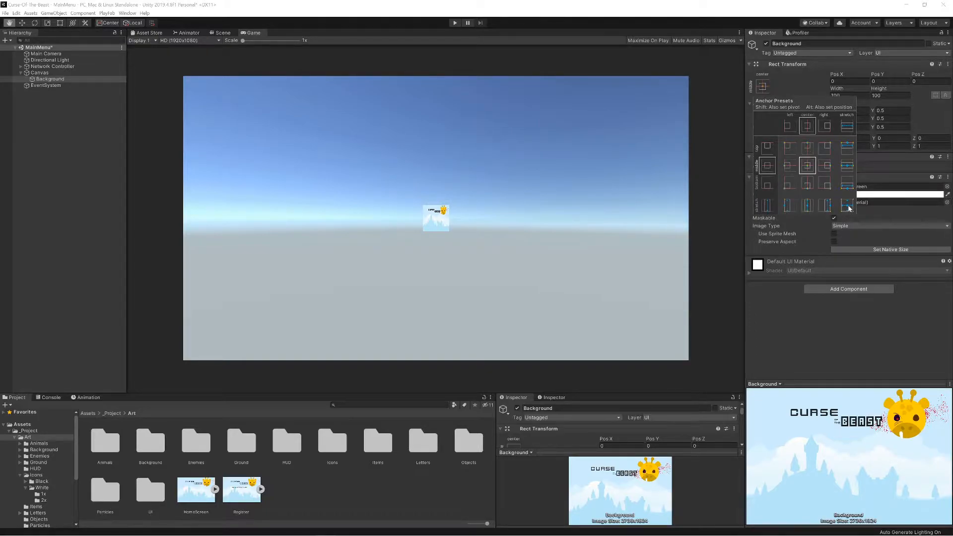
{"action": "left_click", "coordinate": [847, 206], "text": "alt+shift"}
Create an empty child object under the Canvas and name it Friend Container.
{"action": "right_click", "coordinate": [47, 73]}
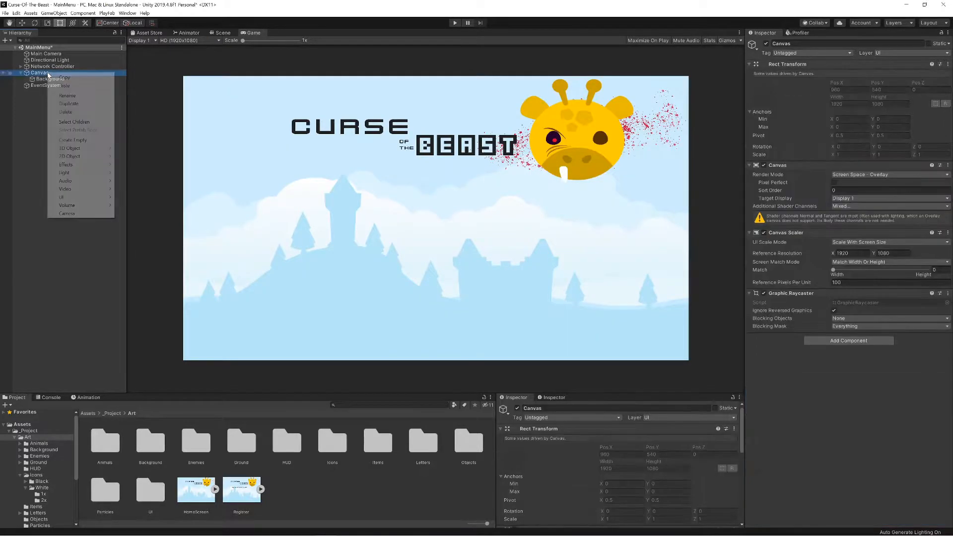
{"action": "left_click", "coordinate": [82, 140]}
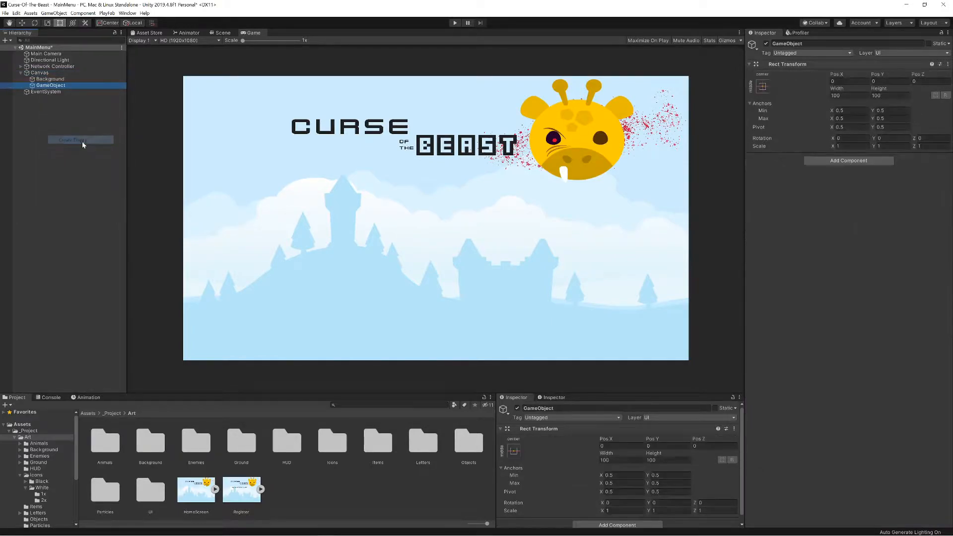
{"action": "type", "text": "Friend"}
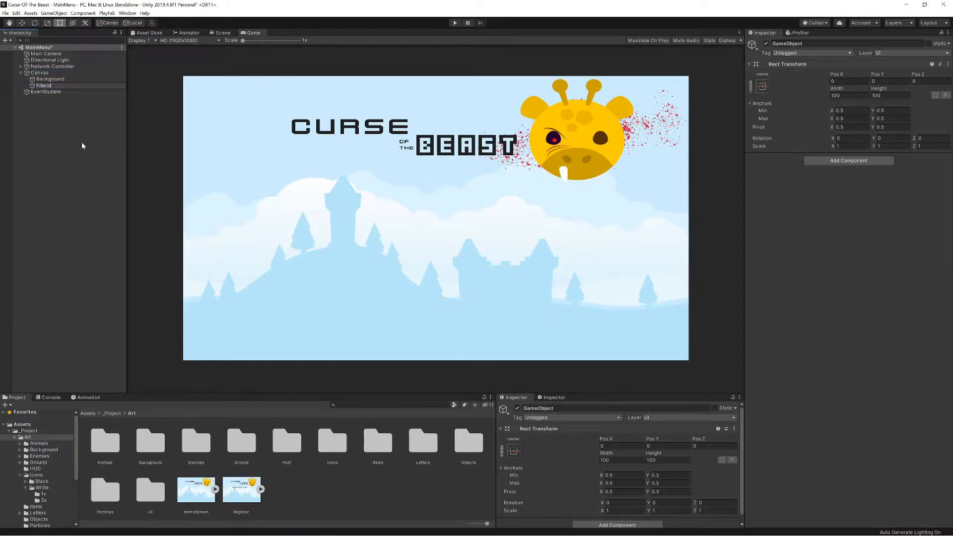
{"action": "type", "text": " Container"}
{"action": "key", "text": "Return"}
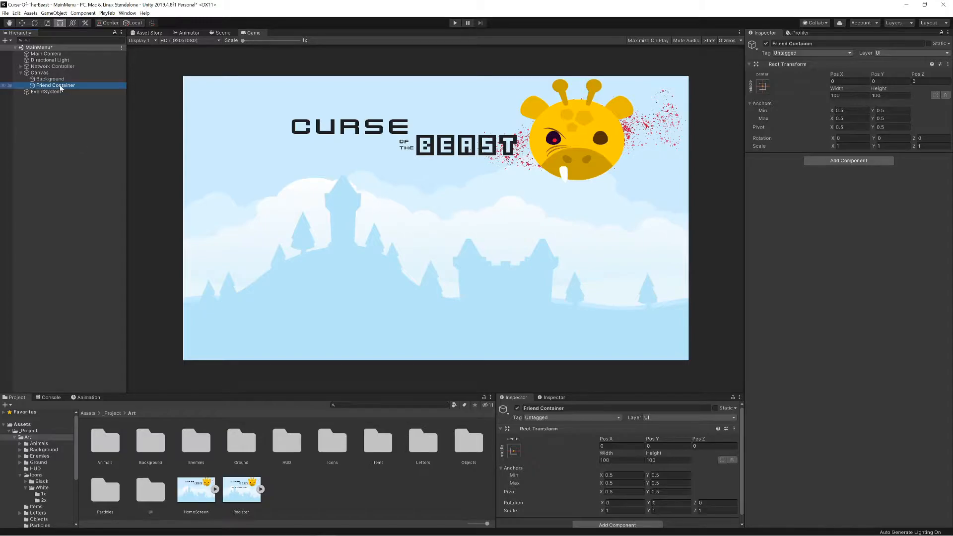
Add a TextMeshPro text inside Friend Container and name it Friend Text.
{"action": "right_click", "coordinate": [61, 87]}
{"action": "mouse_move", "coordinate": [76, 211]}
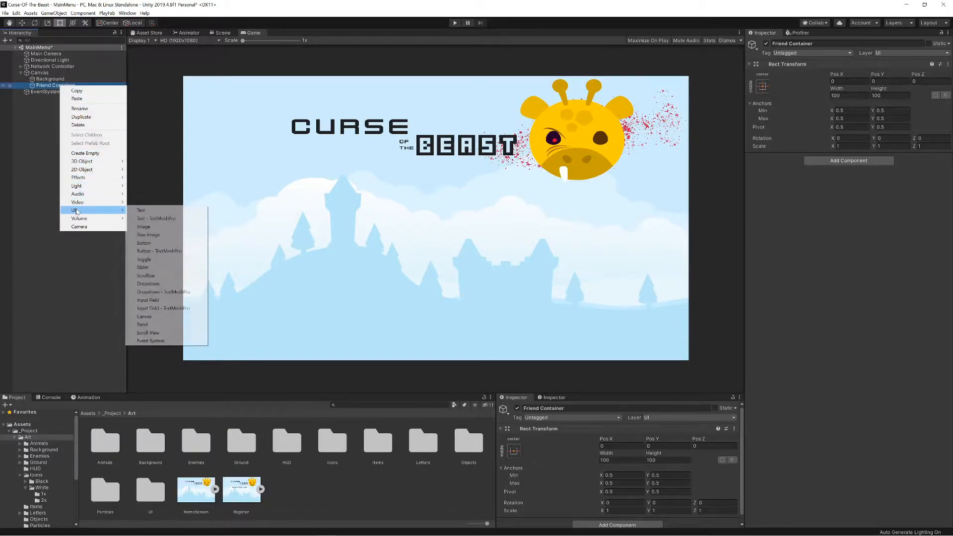
{"action": "left_click", "coordinate": [153, 218]}
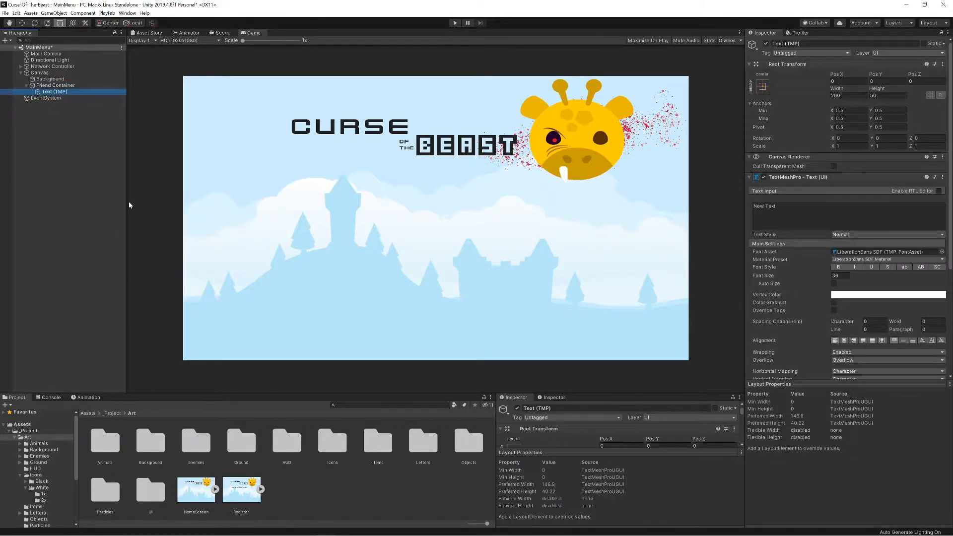
{"action": "key", "text": "F2"}
{"action": "type", "text": "Friend"}
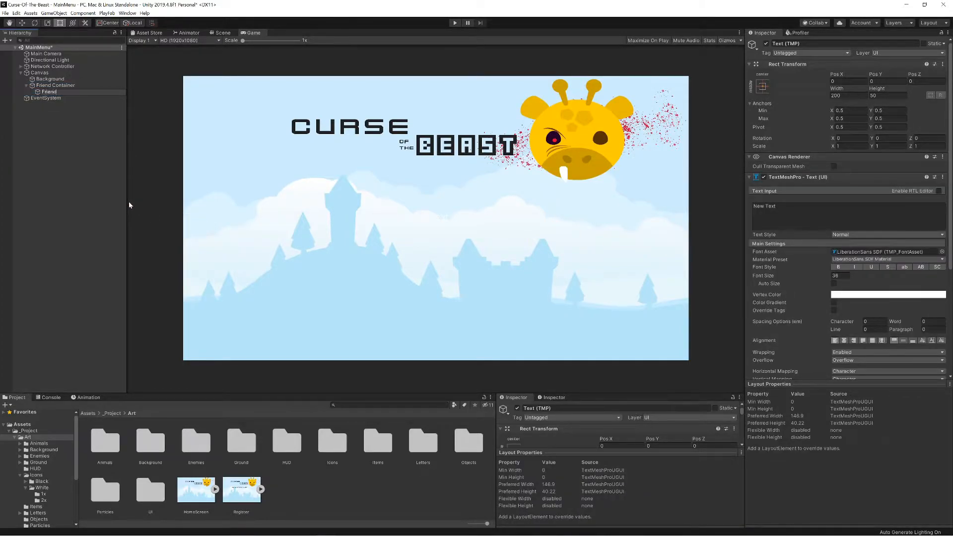
{"action": "type", "text": " Text"}
{"action": "key", "text": "Return"}
Create an empty child object inside Friend Container and name it Add Friend.
{"action": "right_click", "coordinate": [56, 86]}
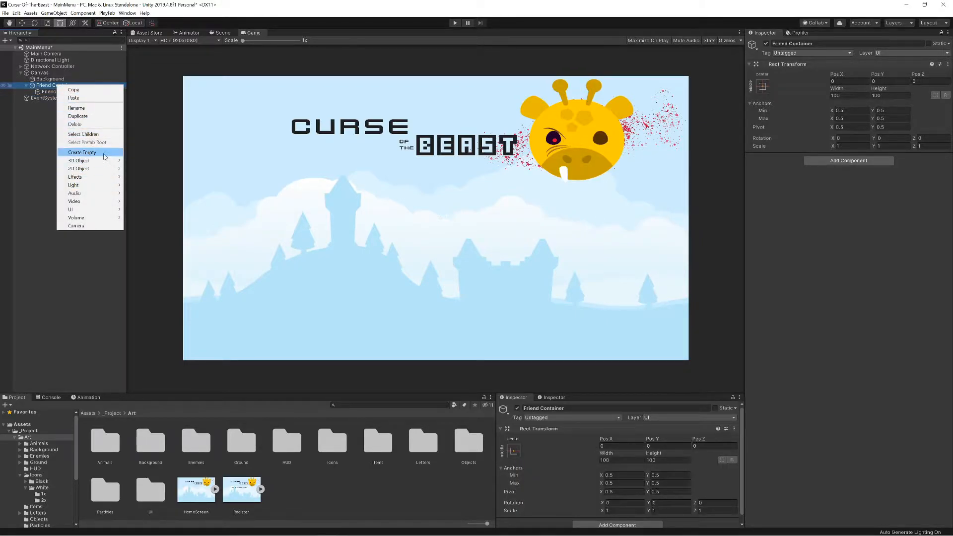
{"action": "left_click", "coordinate": [104, 156]}
{"action": "type", "text": "Add Friend"}
{"action": "key", "text": "Return"}
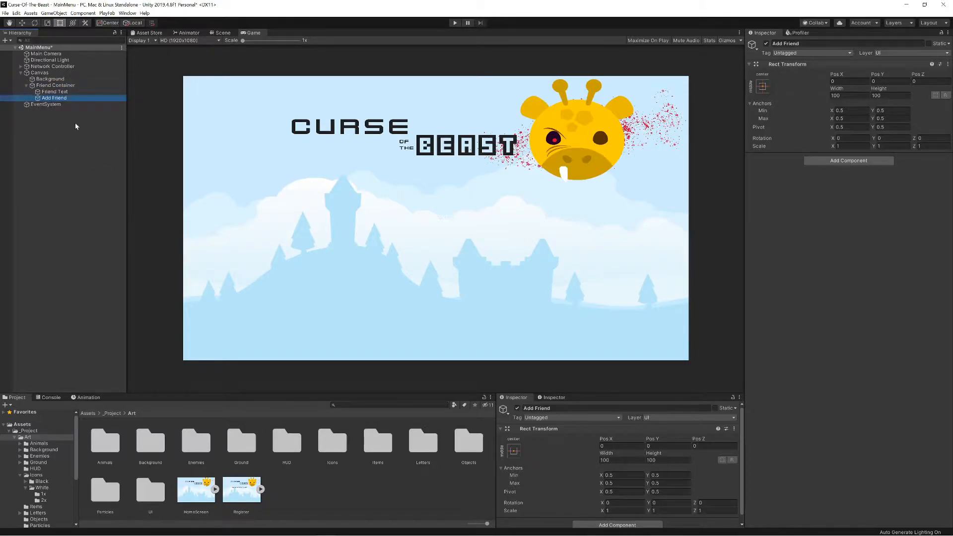
Add a TextMeshPro input field and a TextMeshPro button as children of Add Friend.
{"action": "right_click", "coordinate": [60, 98]}
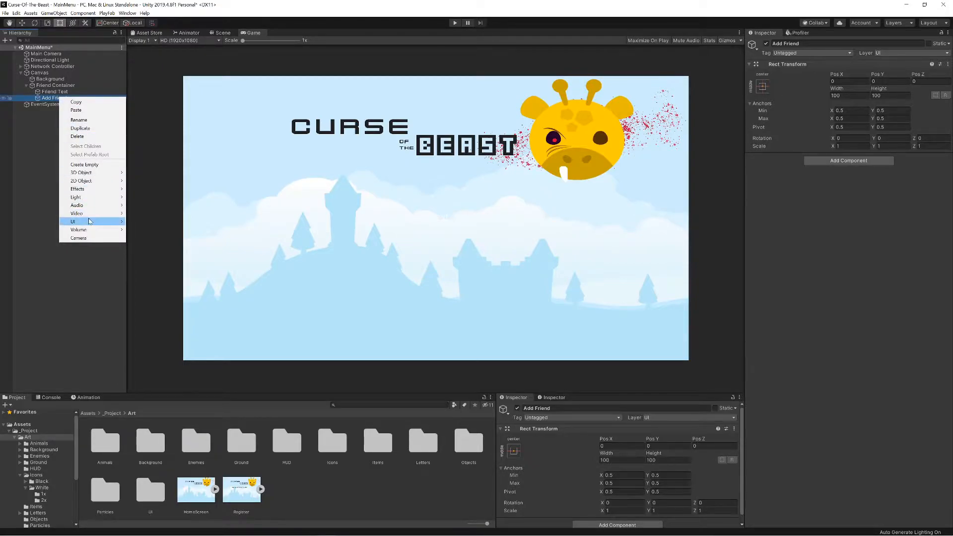
{"action": "mouse_move", "coordinate": [79, 221]}
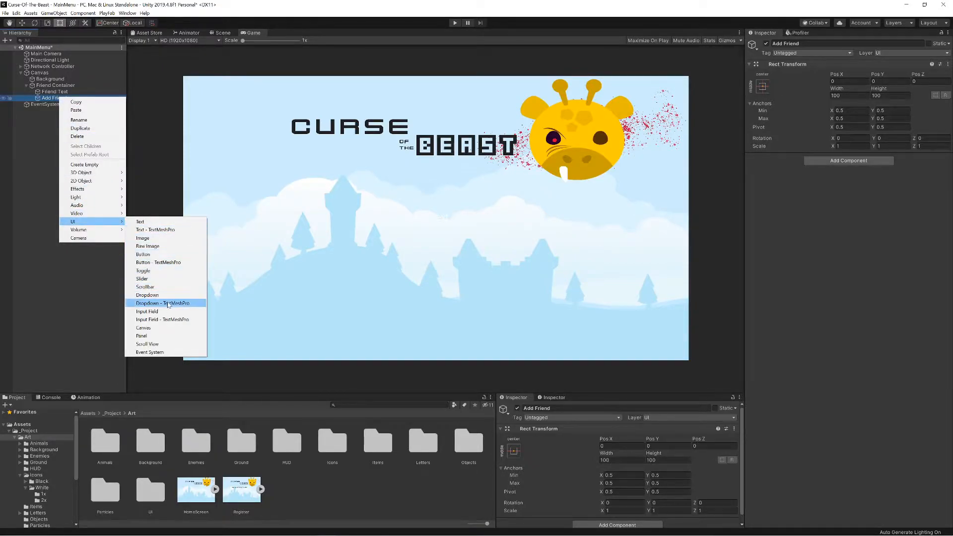
{"action": "left_click", "coordinate": [171, 319]}
{"action": "right_click", "coordinate": [56, 99]}
{"action": "mouse_move", "coordinate": [89, 226]}
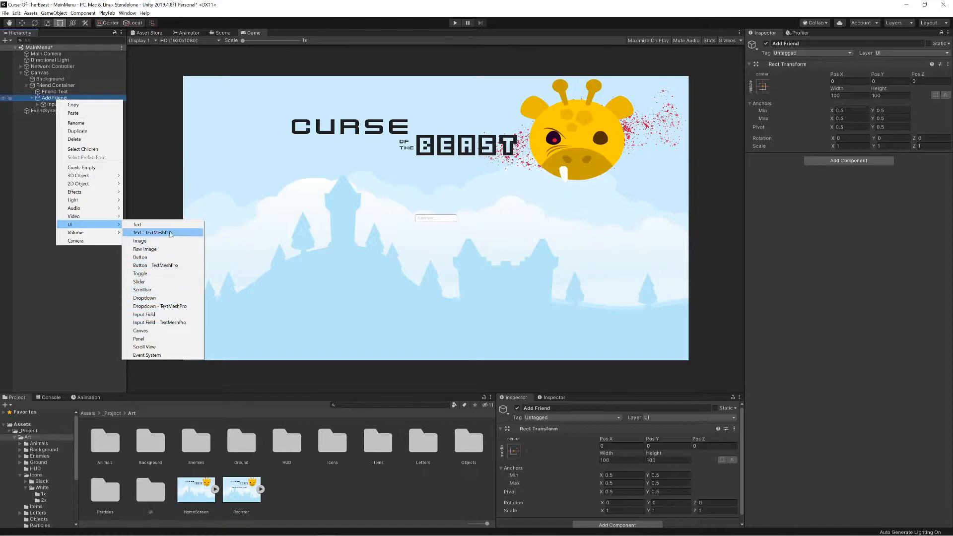
{"action": "left_click", "coordinate": [165, 265]}
Add a Scroll View inside Friend Container and name it Friends Scroll View.
{"action": "left_click", "coordinate": [49, 86]}
{"action": "right_click", "coordinate": [51, 87]}
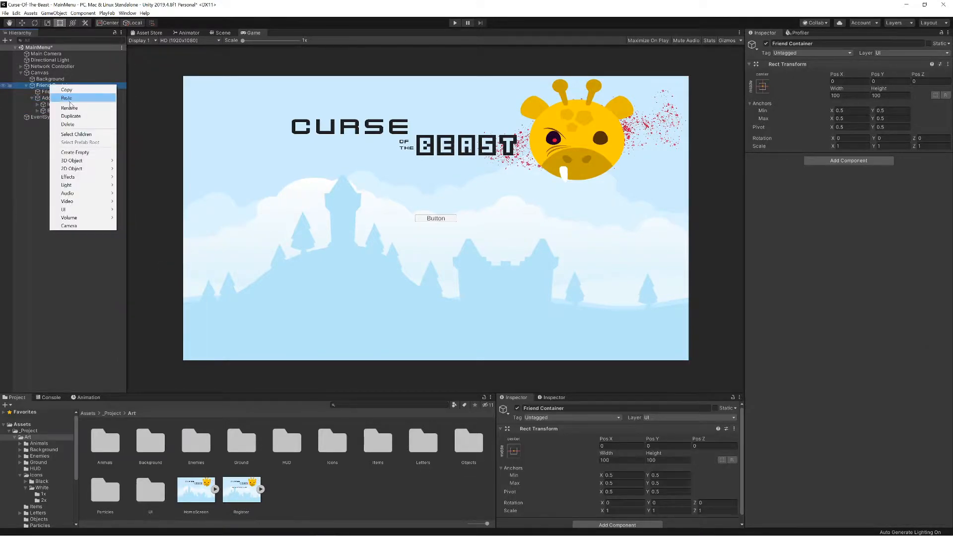
{"action": "mouse_move", "coordinate": [86, 212]}
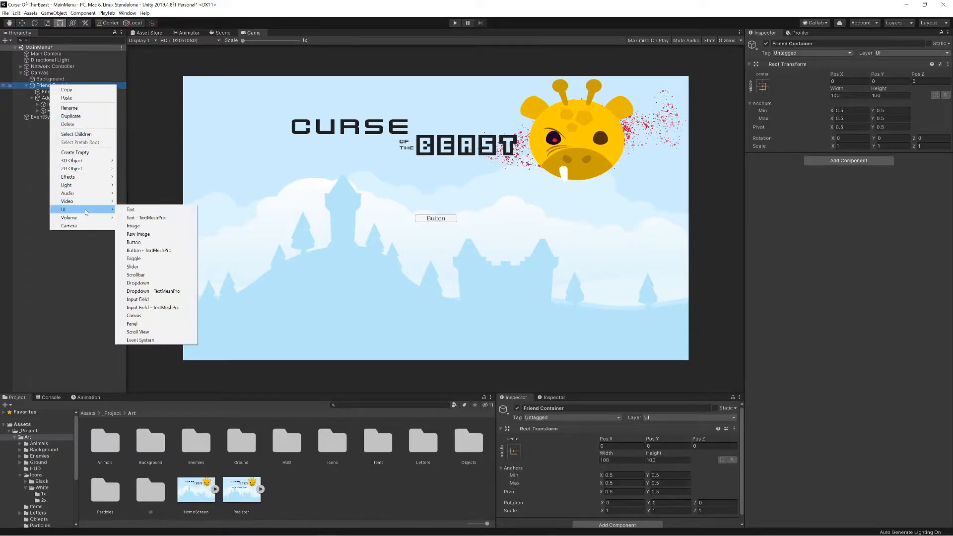
{"action": "left_click", "coordinate": [137, 331]}
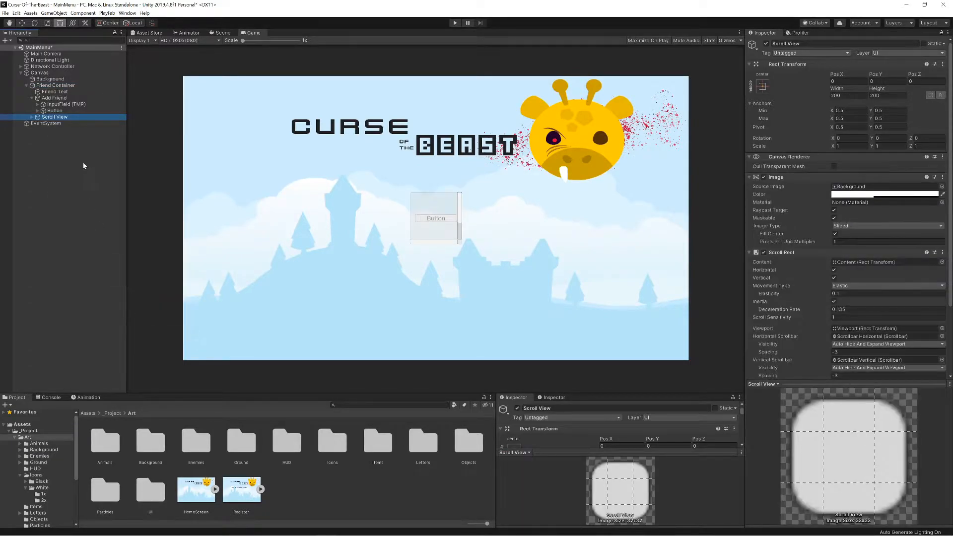
{"action": "key", "text": "Home"}
{"action": "type", "text": "Frie"}
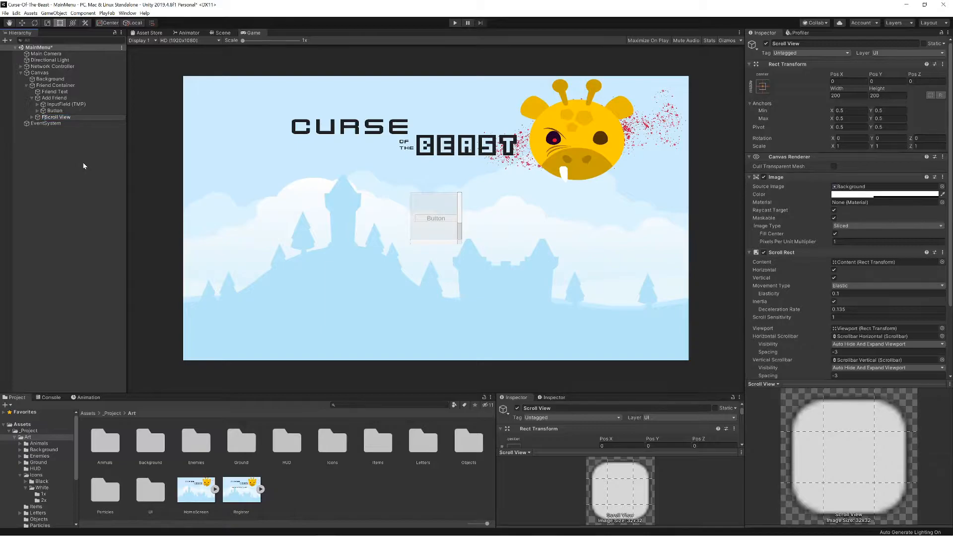
{"action": "type", "text": "nds"}
Add a Vertical Layout Group component to Friend Container and let it control the width of its children.
{"action": "left_click", "coordinate": [55, 85]}
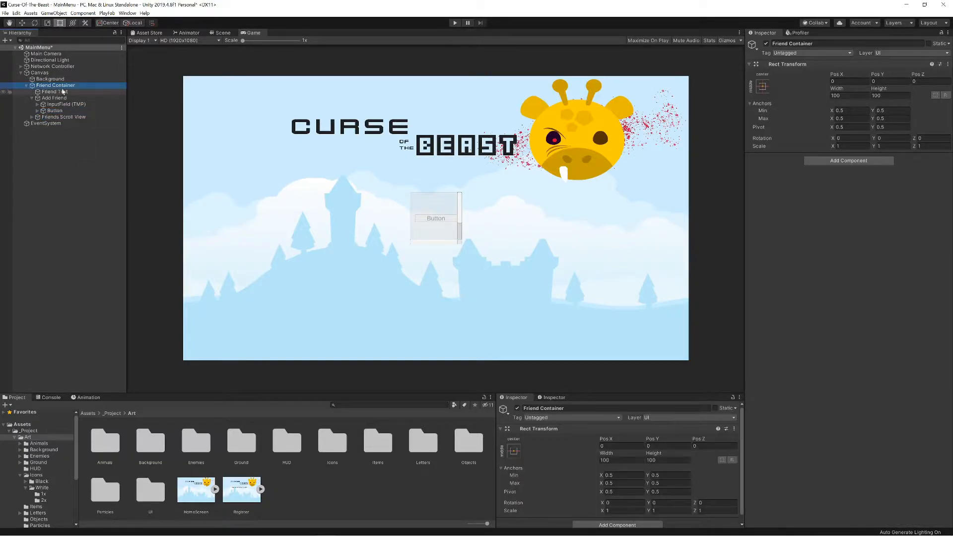
{"action": "left_click", "coordinate": [813, 161]}
{"action": "type", "text": "ver"}
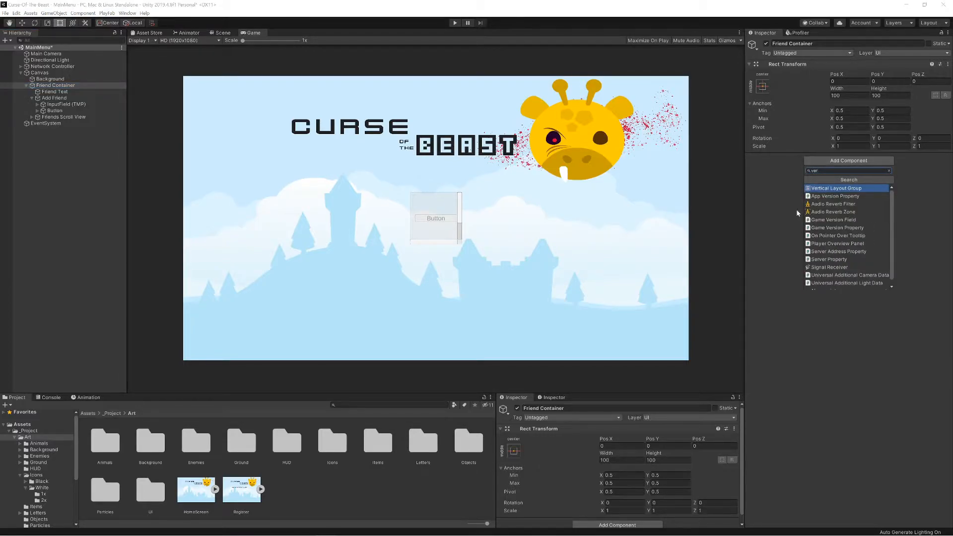
{"action": "key", "text": "Return"}
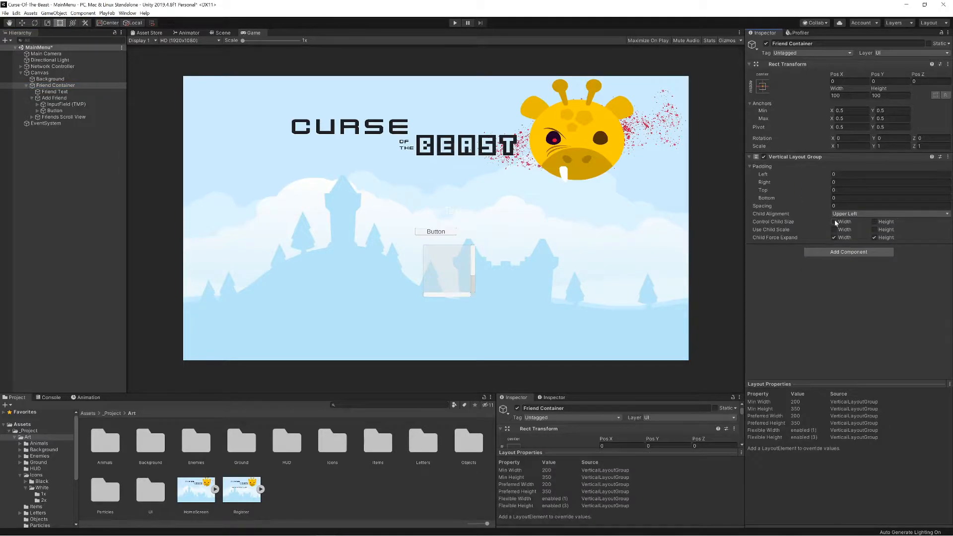
{"action": "left_click", "coordinate": [834, 222]}
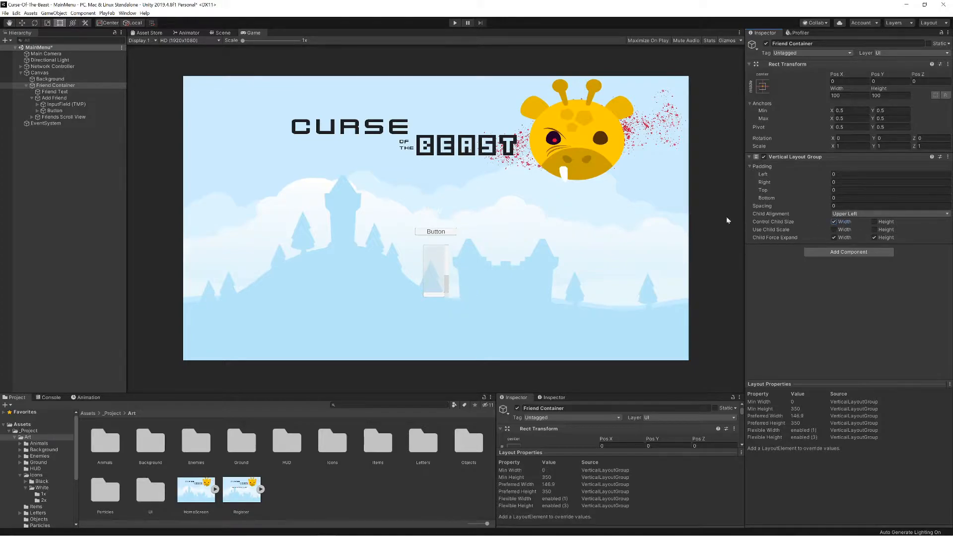
Set Friend Container's width to 250 and height to 350, and anchor it to the Canvas's bottom-right corner, including pivot and position.
{"action": "left_click", "coordinate": [838, 95]}
{"action": "type", "text": "250"}
{"action": "key", "text": "Tab"}
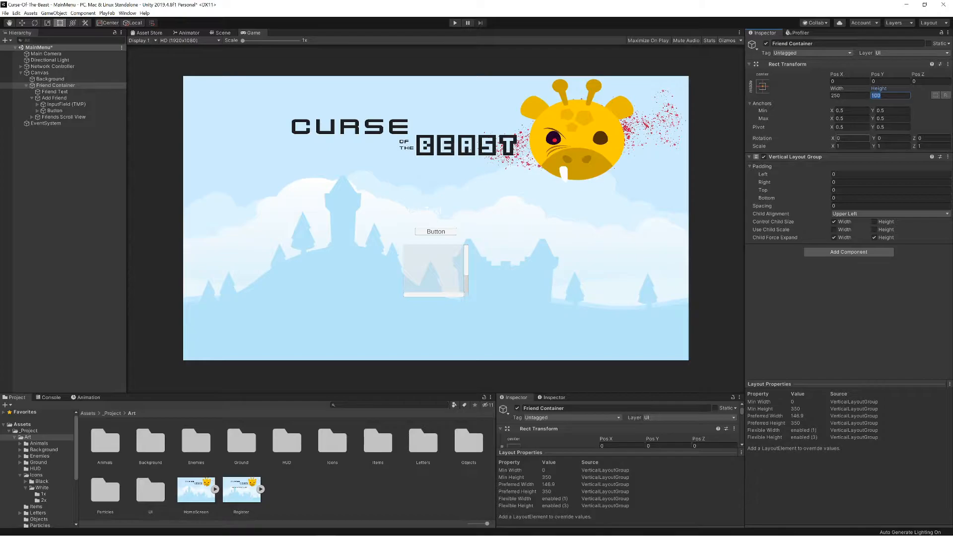
{"action": "type", "text": "350"}
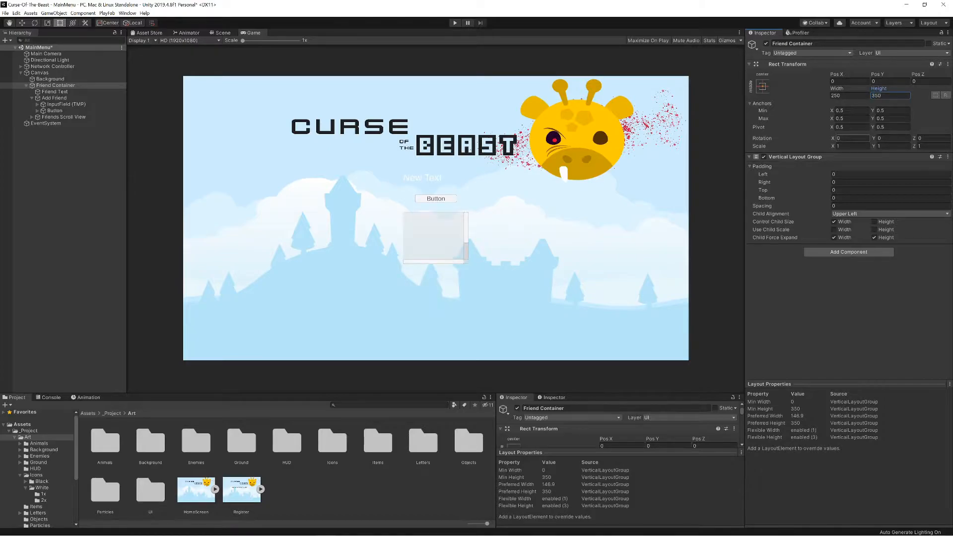
{"action": "left_click", "coordinate": [762, 86]}
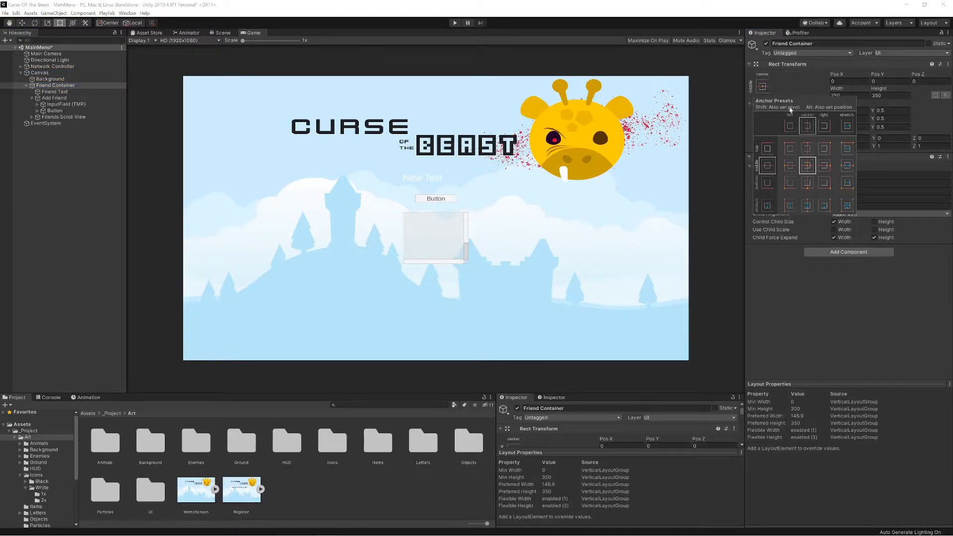
{"action": "key", "text": "alt"}
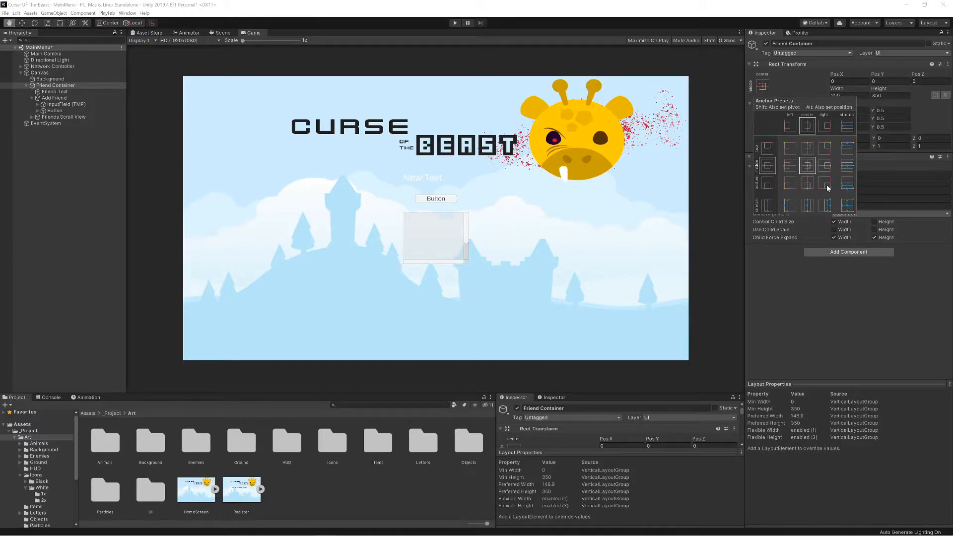
{"action": "left_click", "coordinate": [825, 184], "text": "alt+shift"}
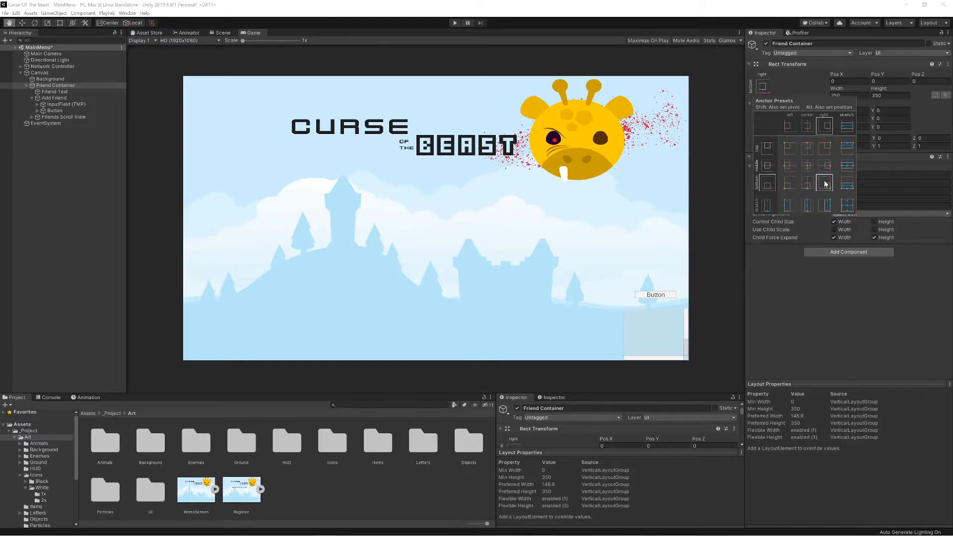
Add an Image component to Friend Container.
{"action": "left_click", "coordinate": [670, 292]}
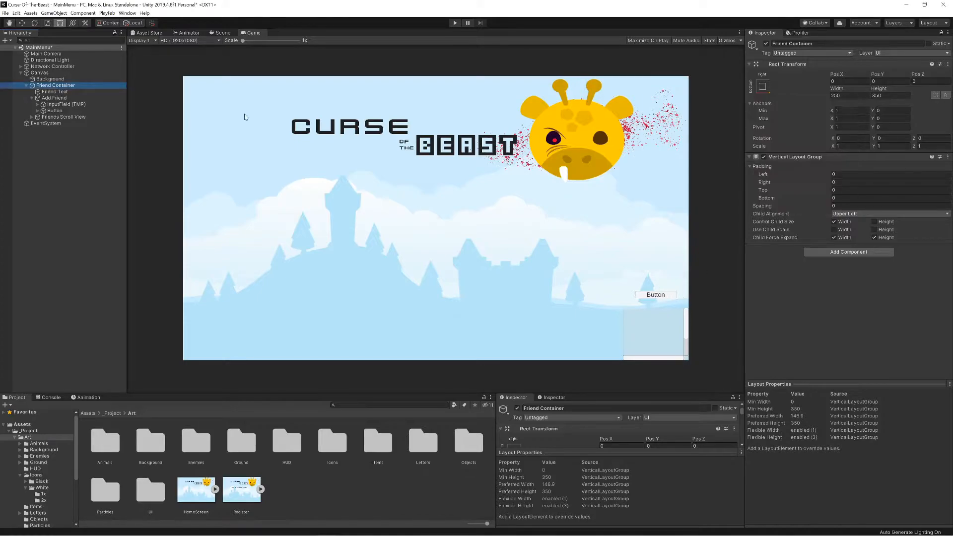
{"action": "left_click", "coordinate": [830, 252]}
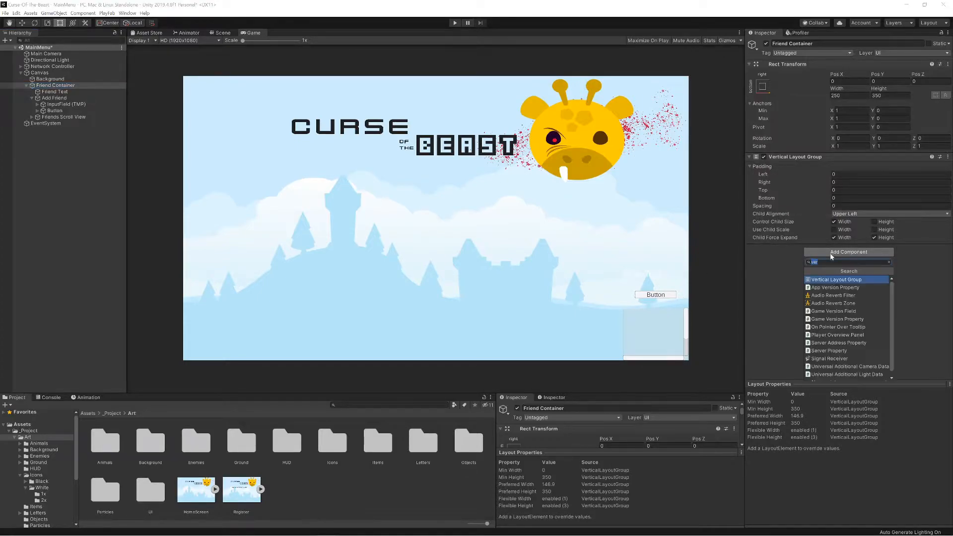
{"action": "type", "text": "ima"}
{"action": "left_click", "coordinate": [828, 283]}
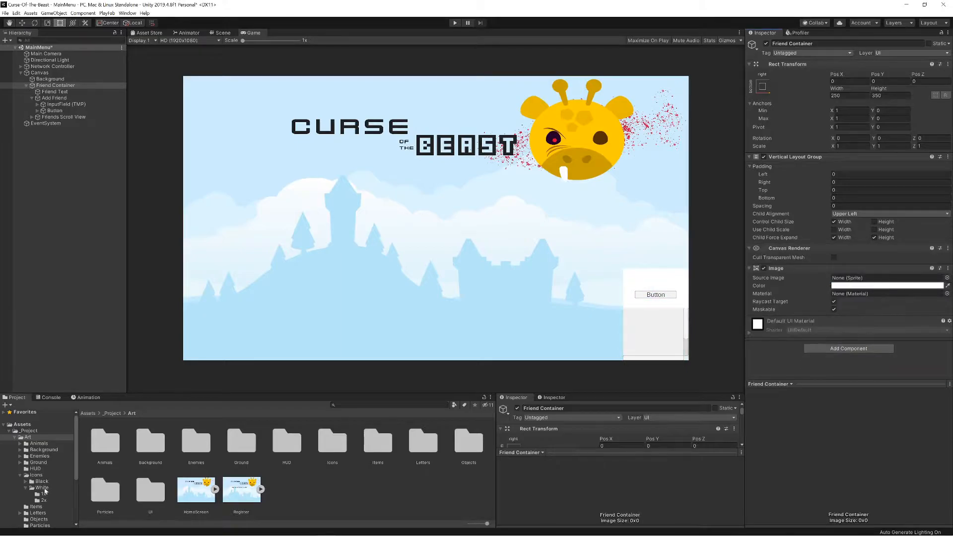
Assign the grey_panel sprite from the Art/UI folder as Friend Container's source image.
{"action": "left_click", "coordinate": [23, 476]}
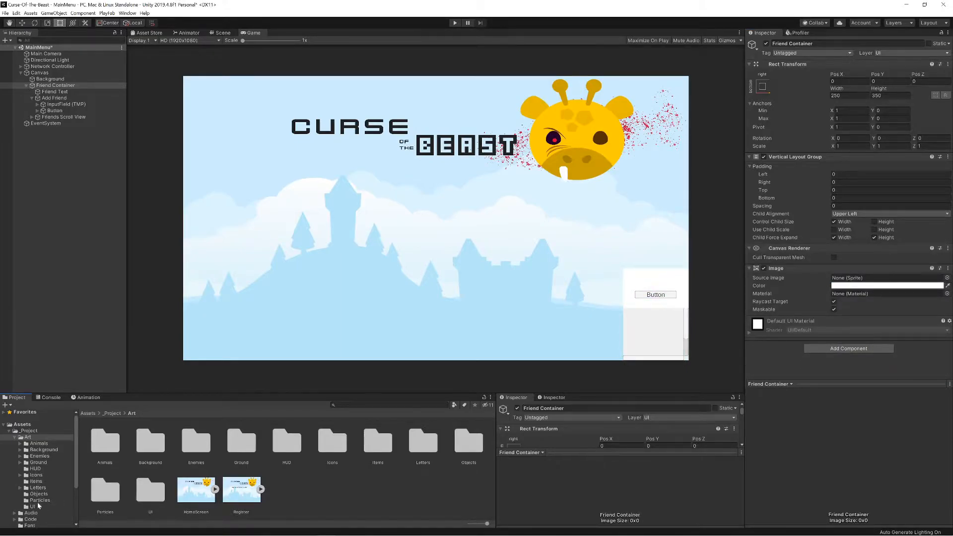
{"action": "left_click", "coordinate": [32, 507]}
{"action": "scroll", "coordinate": [286, 487], "scroll_direction": "down", "scroll_amount": 10}
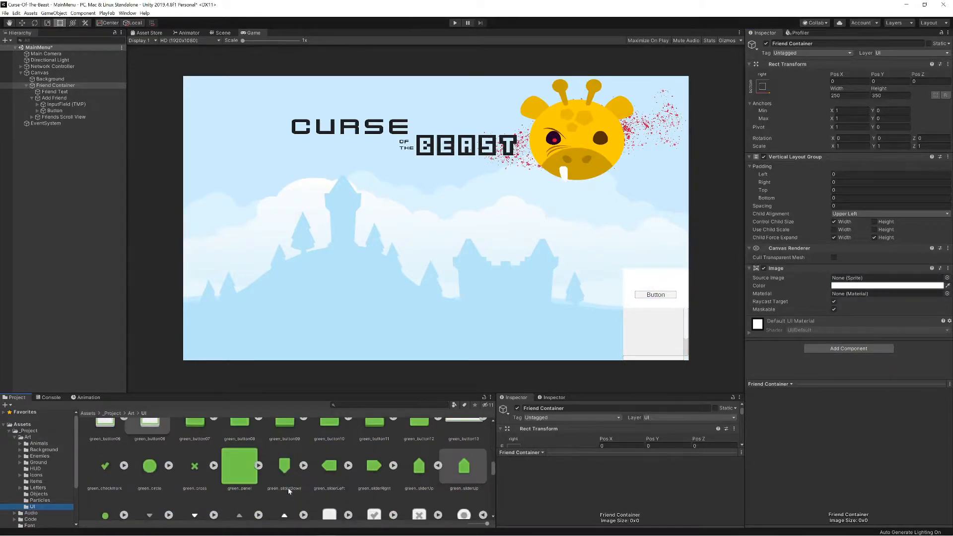
{"action": "scroll", "coordinate": [287, 486], "scroll_direction": "up", "scroll_amount": 2}
{"action": "scroll", "coordinate": [293, 478], "scroll_direction": "up", "scroll_amount": 1}
{"action": "left_click_drag", "start_coordinate": [293, 478], "coordinate": [844, 278]}
Set Friend Text's content to "Friends" and align it to the center horizontally and the middle vertically.
{"action": "left_click", "coordinate": [55, 91]}
{"action": "left_click", "coordinate": [794, 221]}
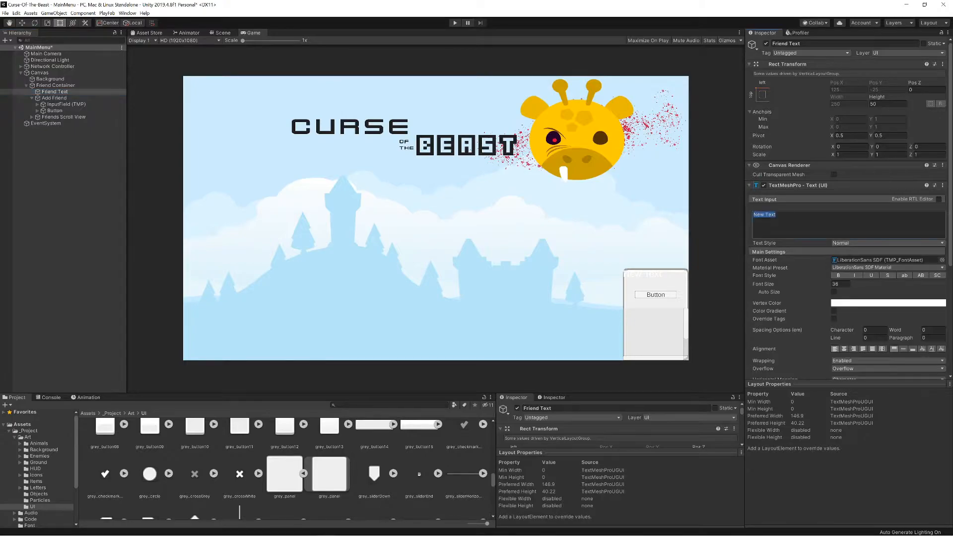
{"action": "type", "text": "F"}
{"action": "key", "text": "BackSpace"}
{"action": "key", "text": "BackSpace"}
{"action": "key", "text": "BackSpace"}
{"action": "type", "text": "riends"}
{"action": "left_click", "coordinate": [843, 349]}
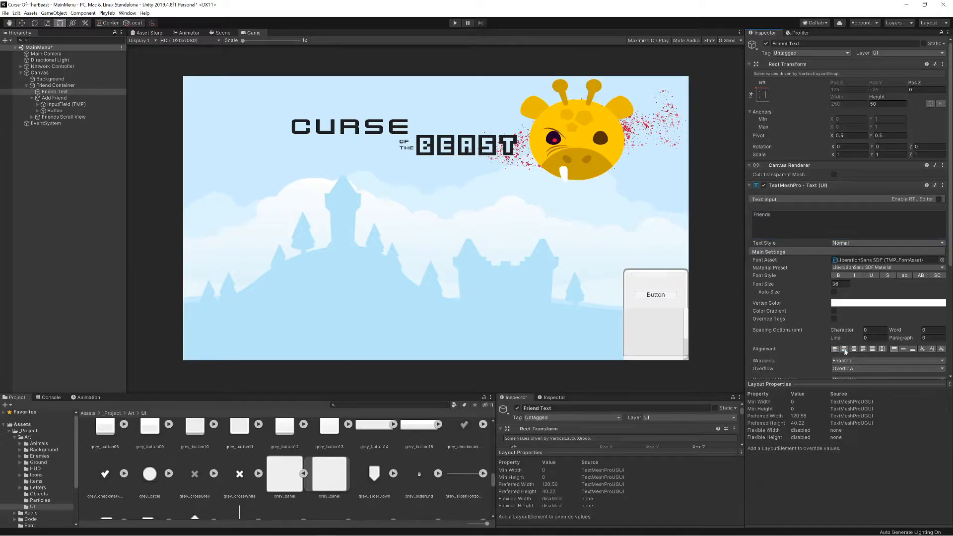
{"action": "left_click", "coordinate": [902, 349]}
Add a Horizontal Layout Group to Add Friend that controls child height, with a spacing of 5.
{"action": "left_click", "coordinate": [53, 99]}
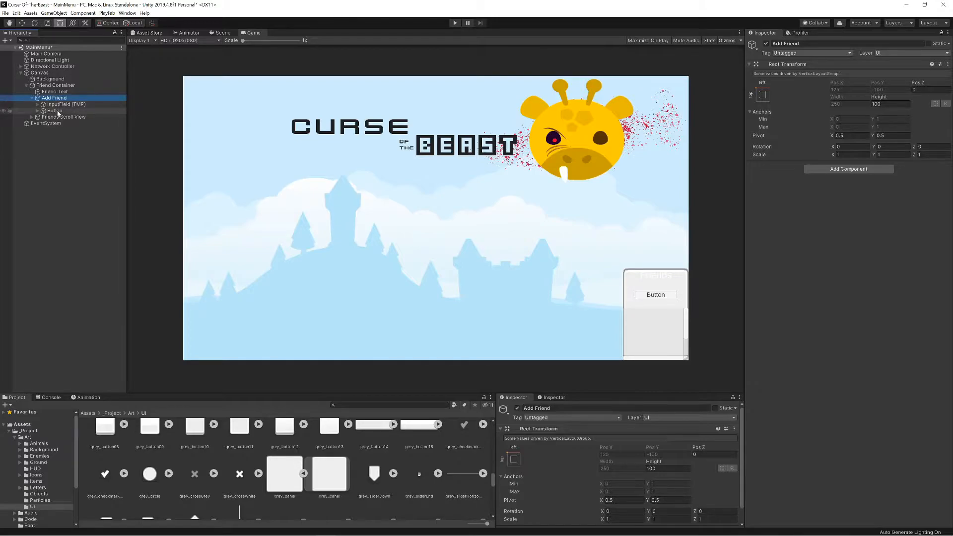
{"action": "left_click", "coordinate": [836, 169]}
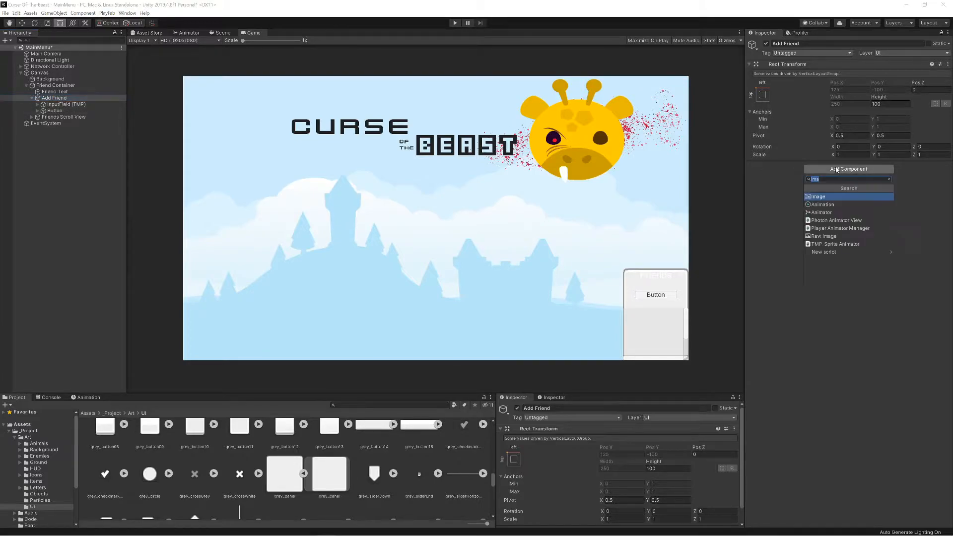
{"action": "type", "text": "ho"}
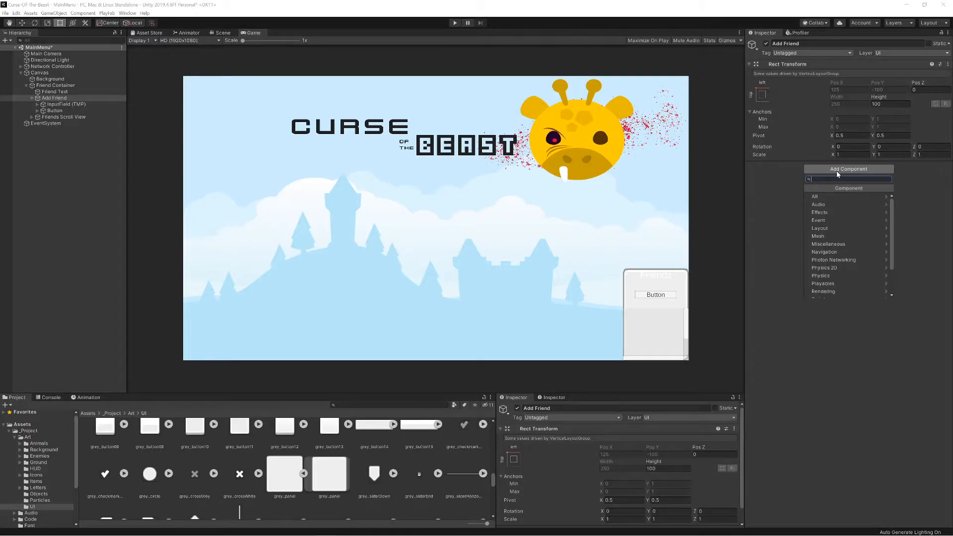
{"action": "key", "text": "Return"}
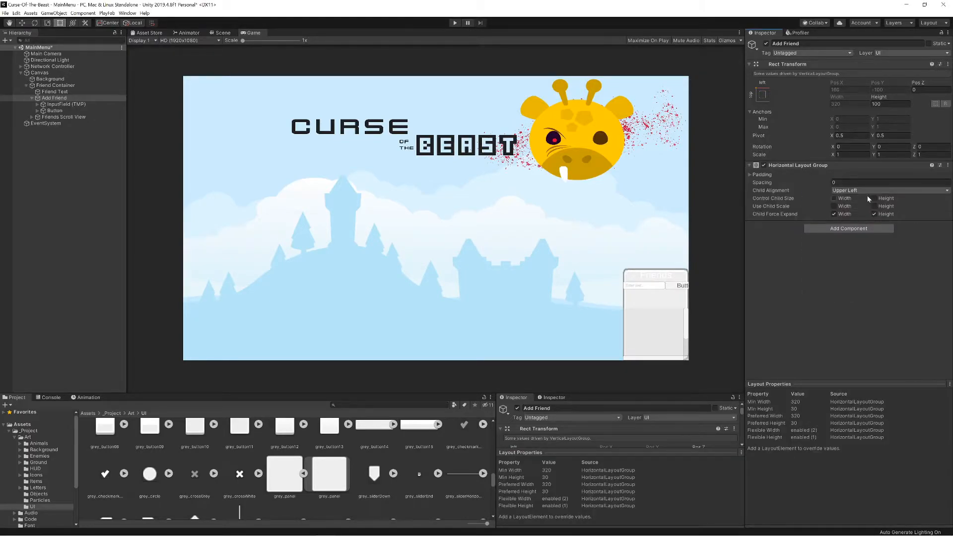
{"action": "left_click", "coordinate": [874, 198]}
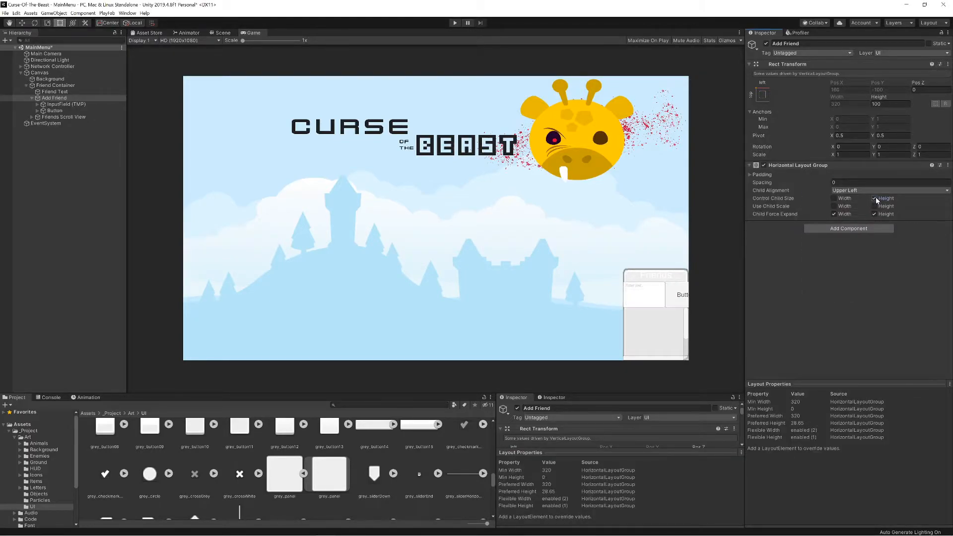
{"action": "left_click", "coordinate": [836, 182]}
{"action": "type", "text": "5"}
Delete both the horizontal and the vertical scrollbar of Friends Scroll View.
{"action": "left_click", "coordinate": [32, 98]}
{"action": "left_click", "coordinate": [45, 105]}
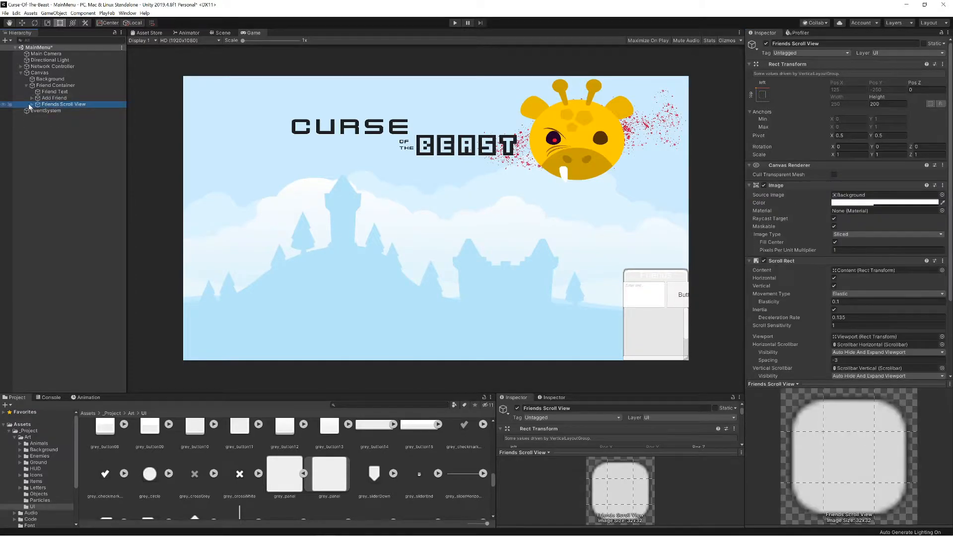
{"action": "left_click", "coordinate": [32, 104]}
{"action": "left_click", "coordinate": [56, 117]}
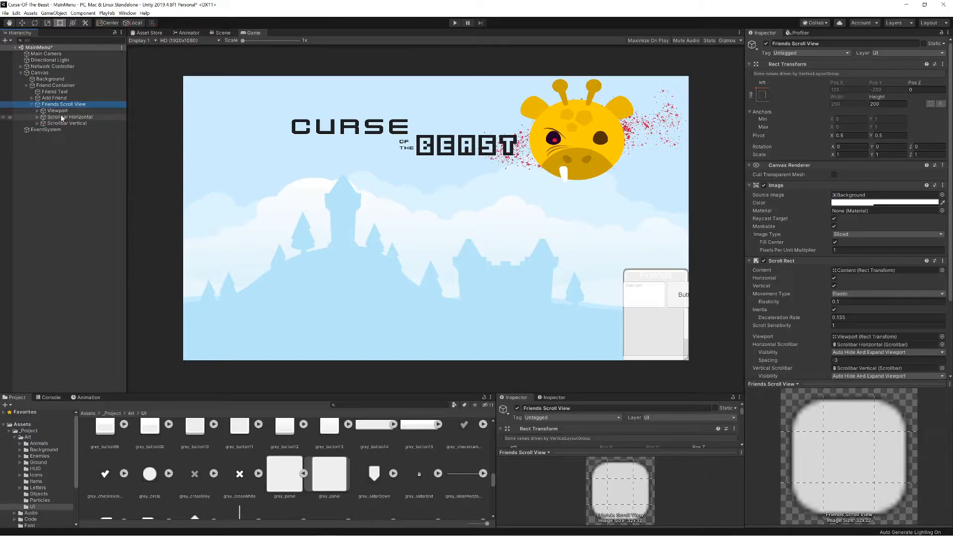
{"action": "left_click", "coordinate": [62, 123], "text": "shift"}
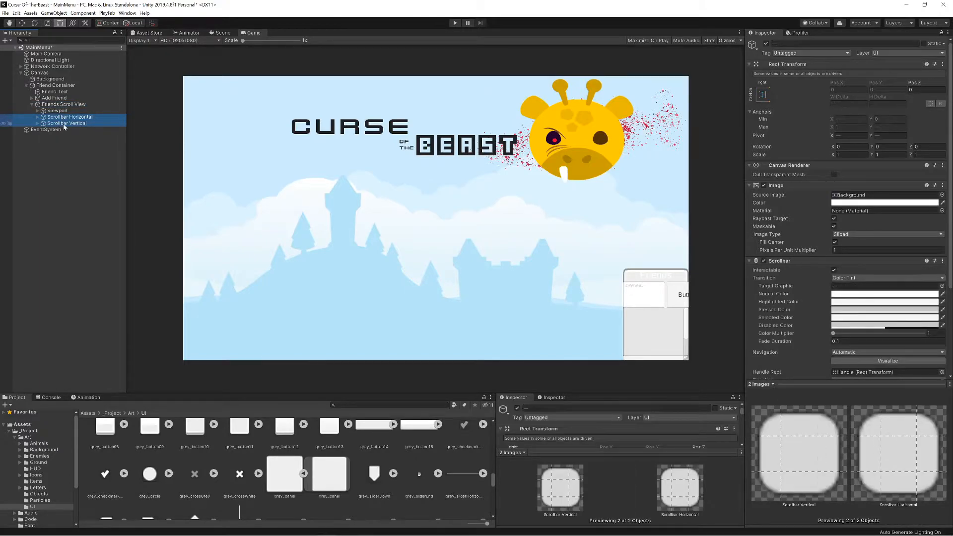
{"action": "key", "text": "Delete"}
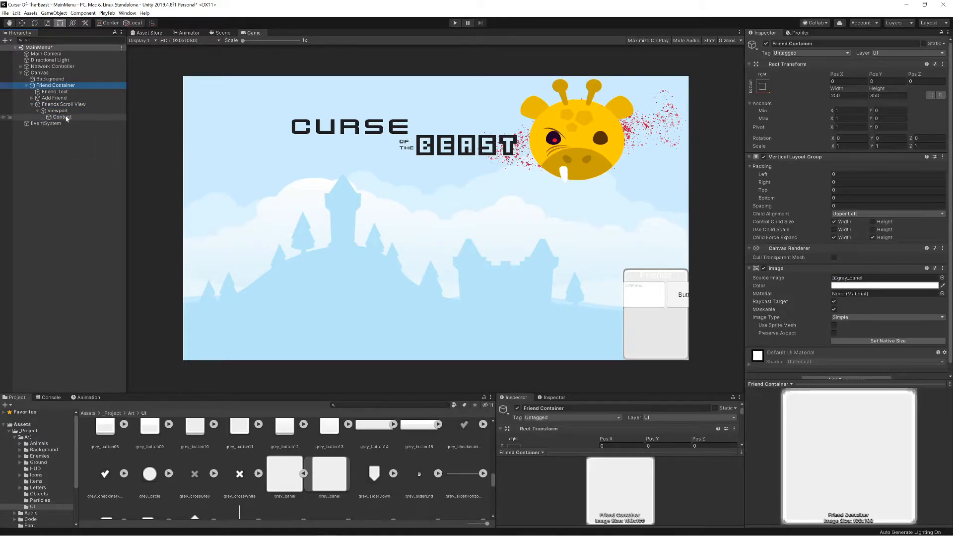
Create an empty child object named "UI Friend" under the scroll view's Content.
{"action": "right_click", "coordinate": [66, 118]}
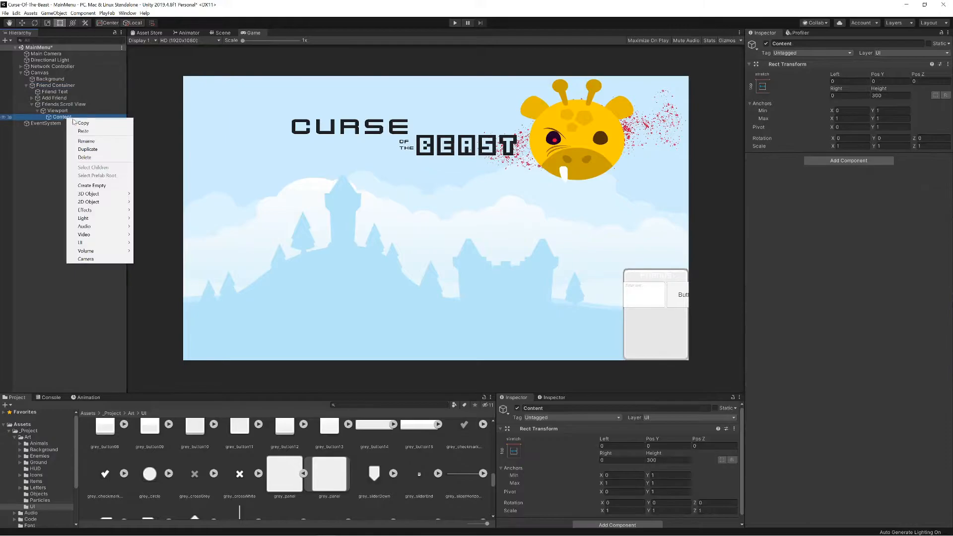
{"action": "left_click", "coordinate": [95, 185]}
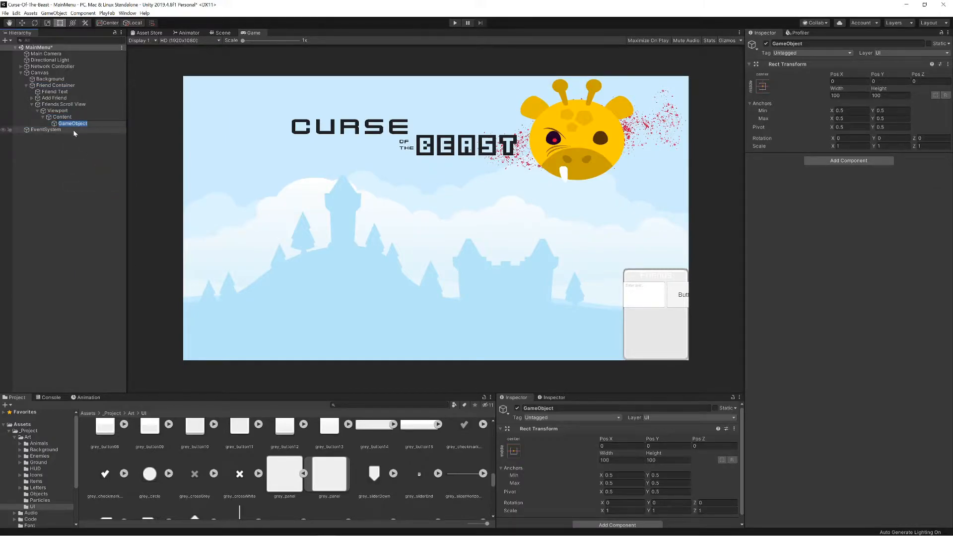
{"action": "type", "text": "UI Friend"}
{"action": "key", "text": "Return"}
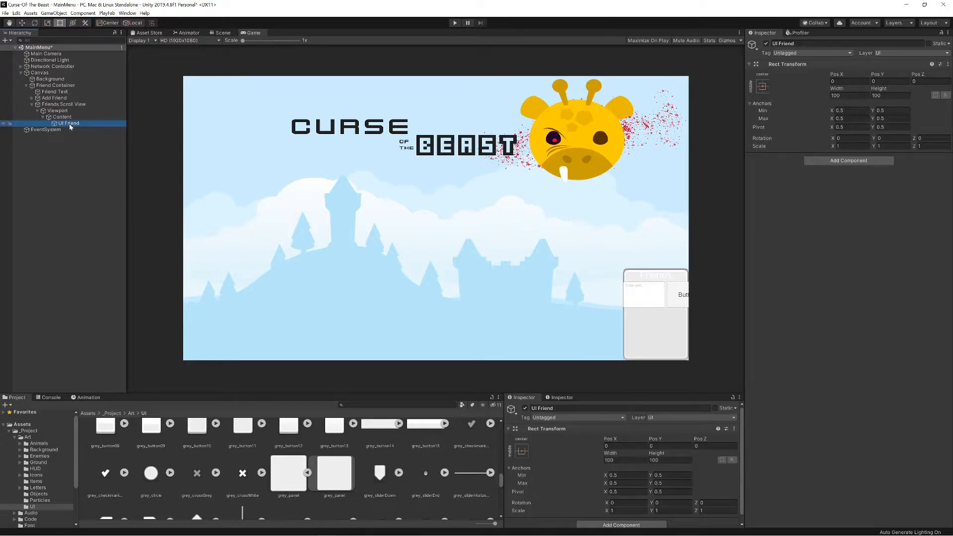
Add a TextMeshPro text and a TextMeshPro button as children of UI Friend.
{"action": "right_click", "coordinate": [73, 127]}
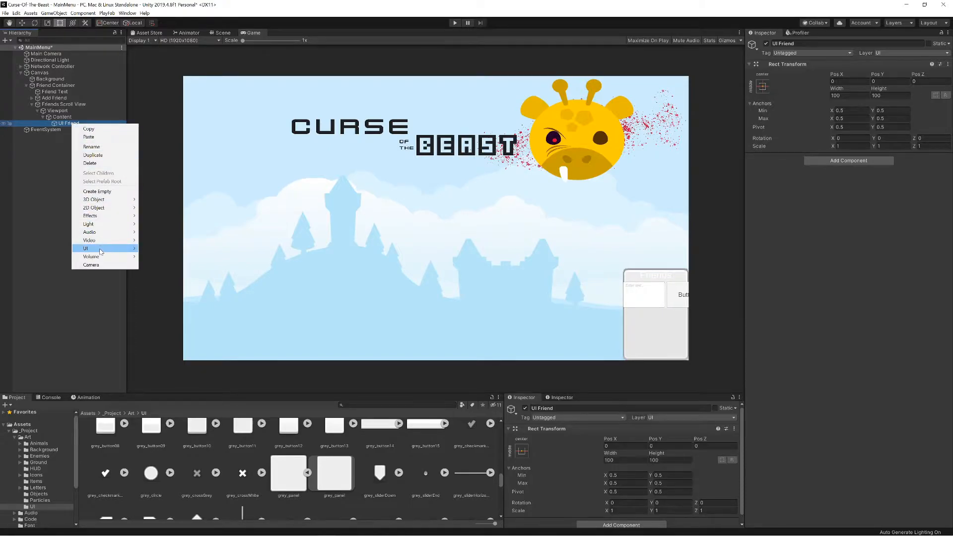
{"action": "mouse_move", "coordinate": [102, 249]}
{"action": "left_click", "coordinate": [168, 257]}
{"action": "left_click", "coordinate": [70, 123]}
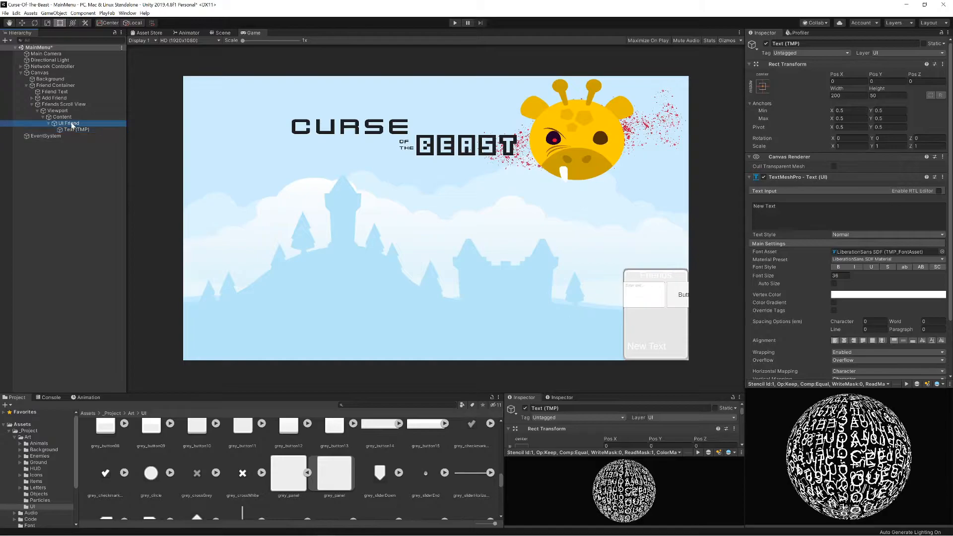
{"action": "right_click", "coordinate": [72, 124]}
{"action": "mouse_move", "coordinate": [110, 250]}
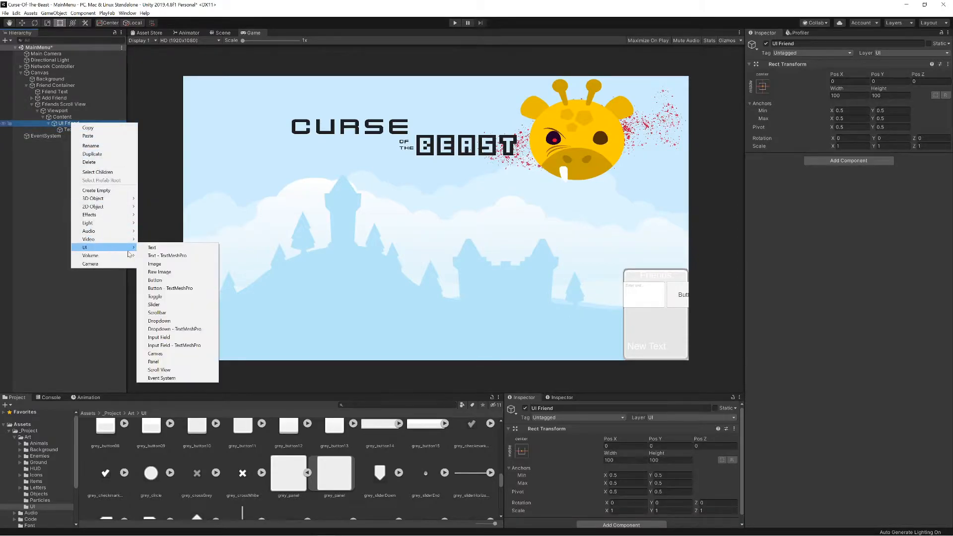
{"action": "left_click", "coordinate": [170, 288]}
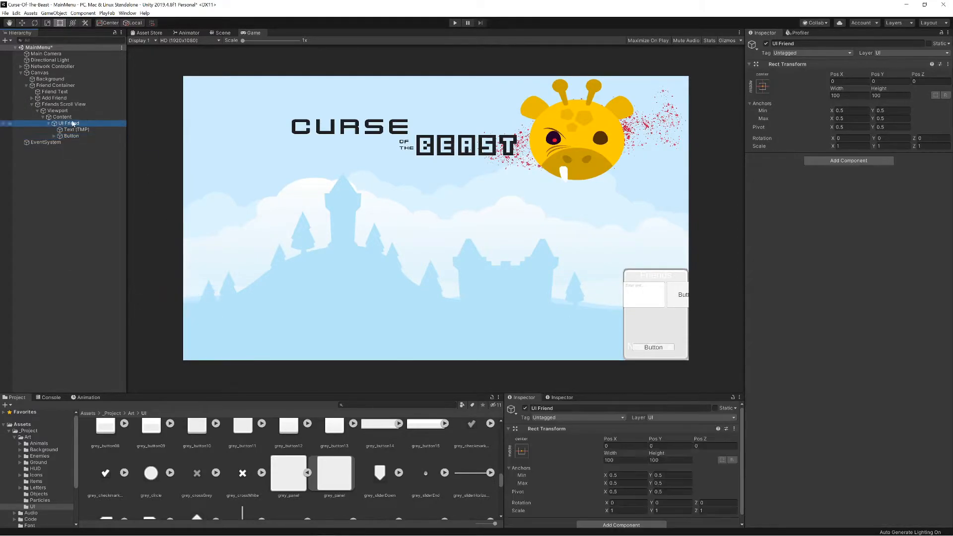
Add a Vertical Layout Group to UI Friend that controls child height, with a spacing of 10.
{"action": "left_click", "coordinate": [847, 160]}
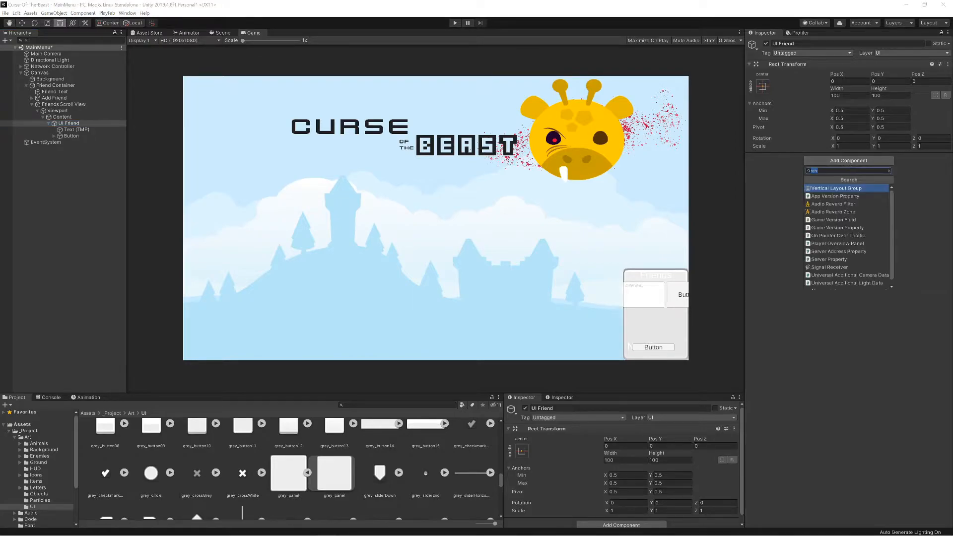
{"action": "left_click", "coordinate": [831, 188]}
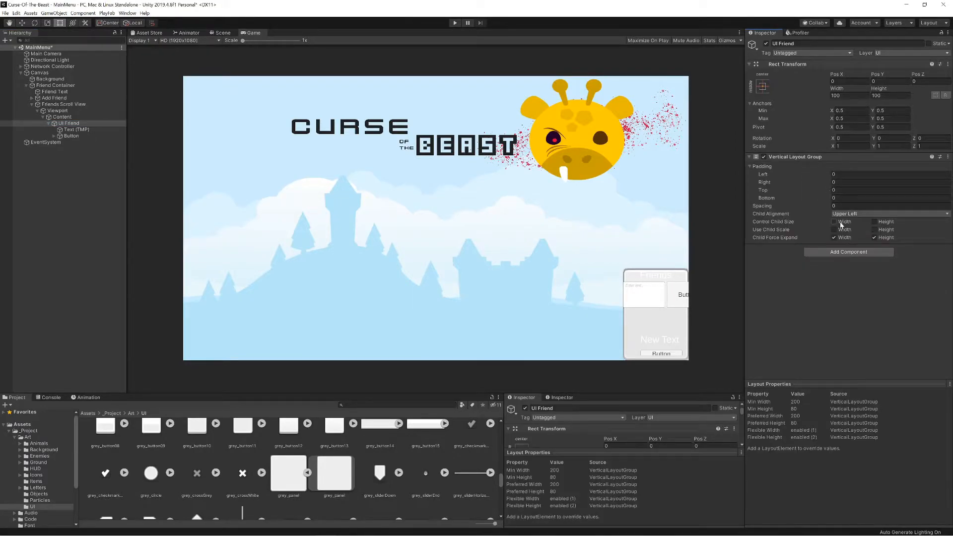
{"action": "left_click", "coordinate": [874, 221]}
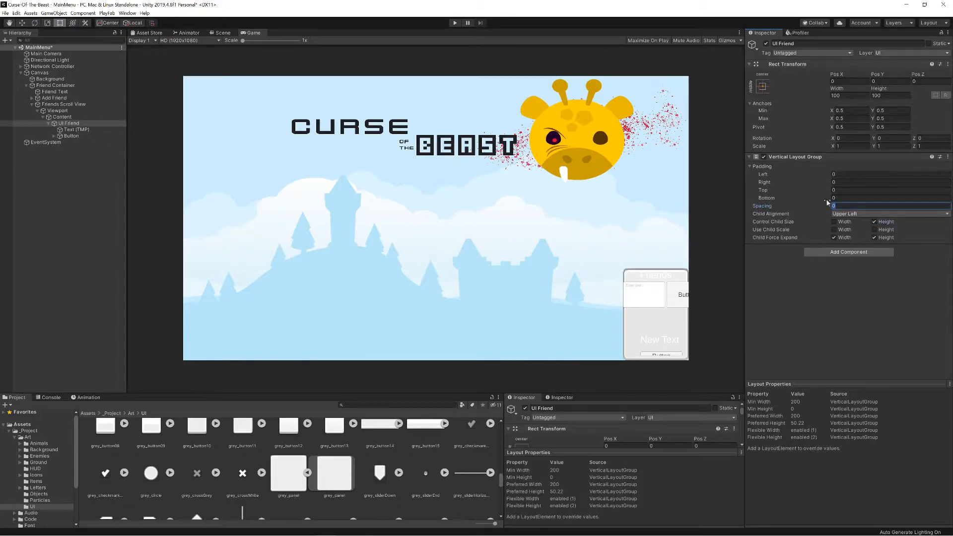
{"action": "type", "text": "10"}
{"action": "key", "text": "shift+Tab"}
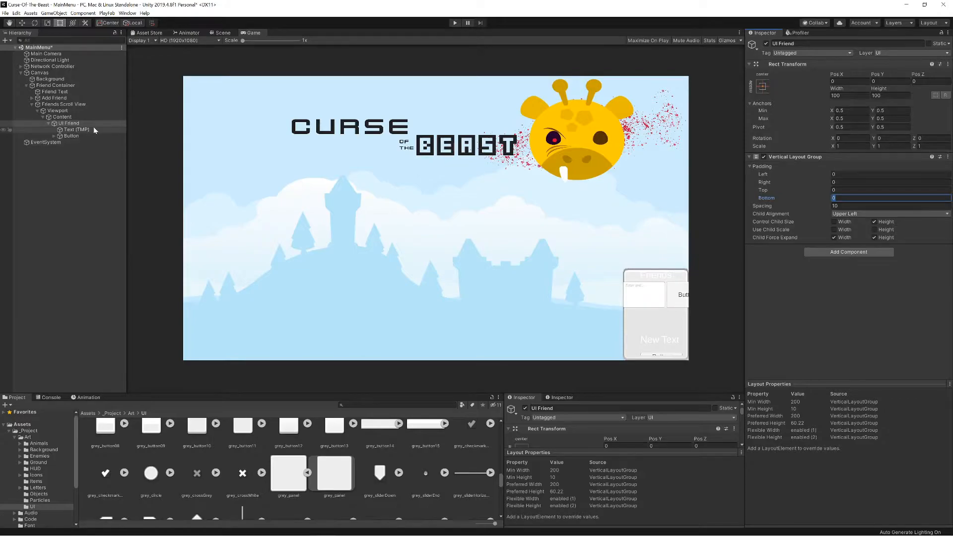
Fill UI Friend's text object with a sample friend name and set its width to 100.
{"action": "left_click", "coordinate": [794, 223]}
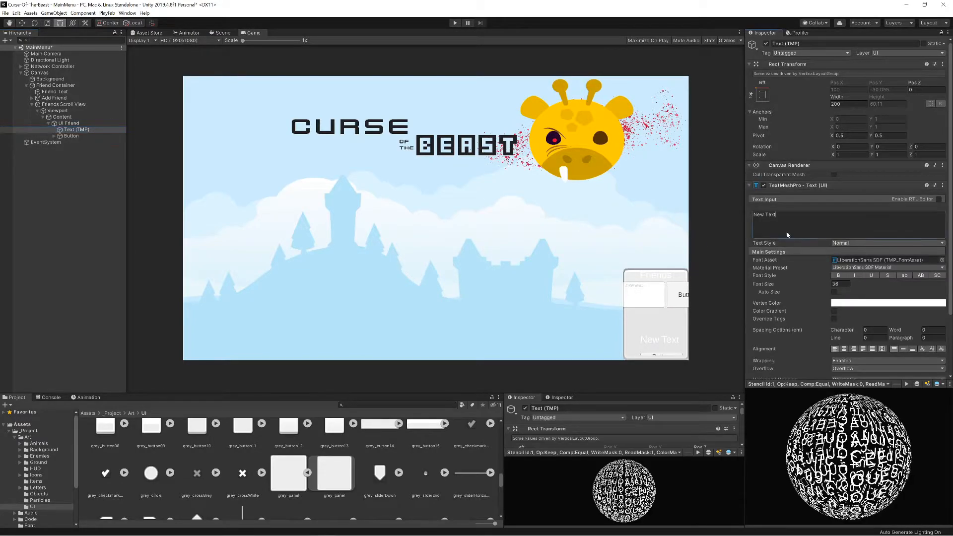
{"action": "type", "text": "Brilath"}
{"action": "left_click", "coordinate": [76, 129]}
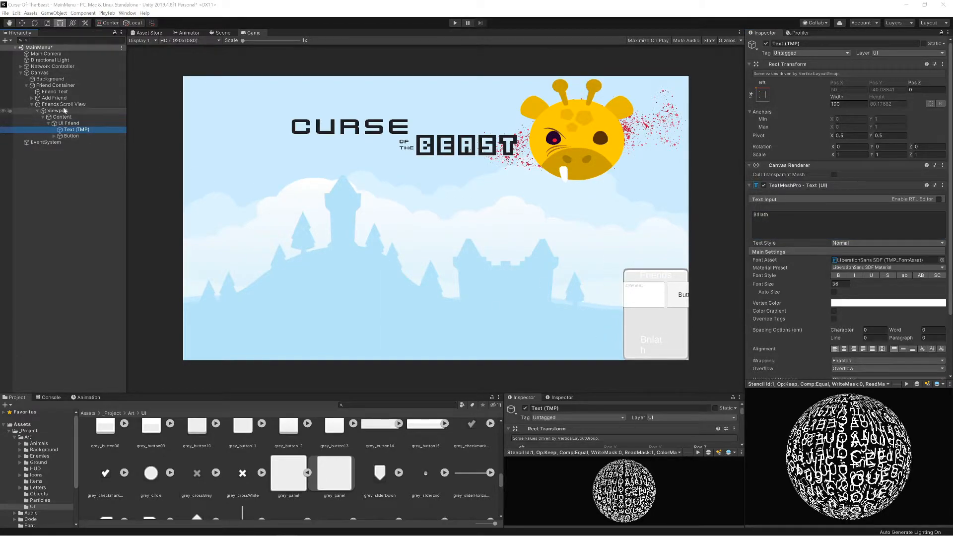
Change Friend Text's font asset to Kenney Future SDF.
{"action": "left_click", "coordinate": [57, 92]}
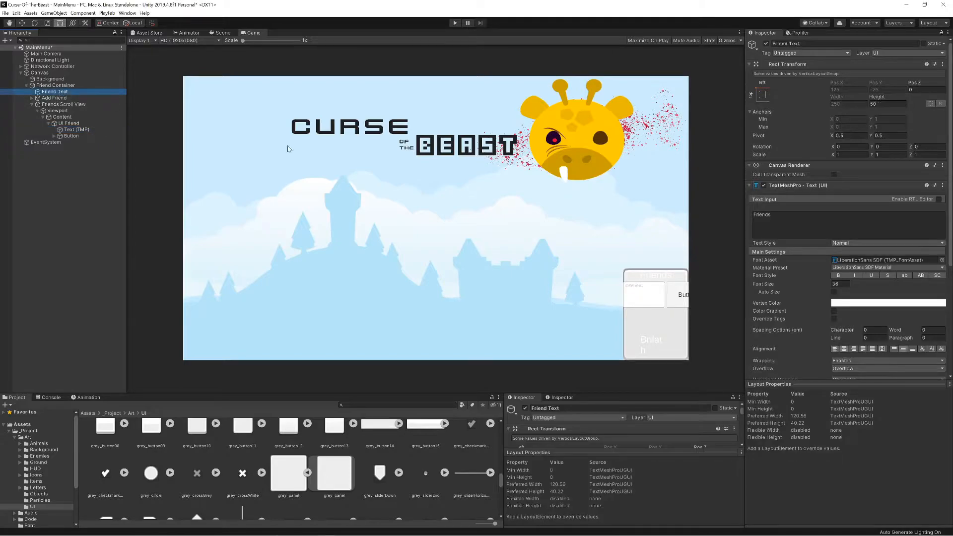
{"action": "left_click", "coordinate": [942, 259]}
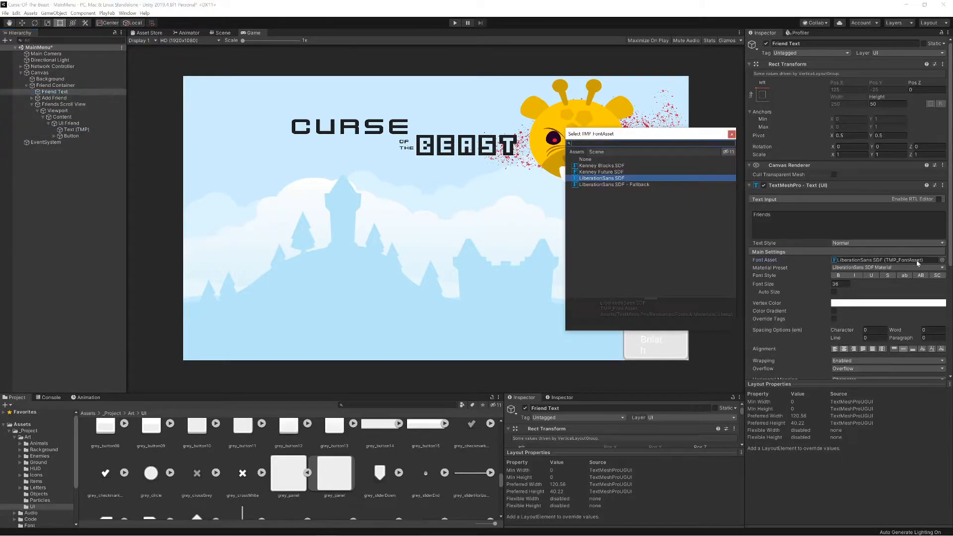
{"action": "left_click", "coordinate": [600, 172]}
{"action": "left_click", "coordinate": [731, 134]}
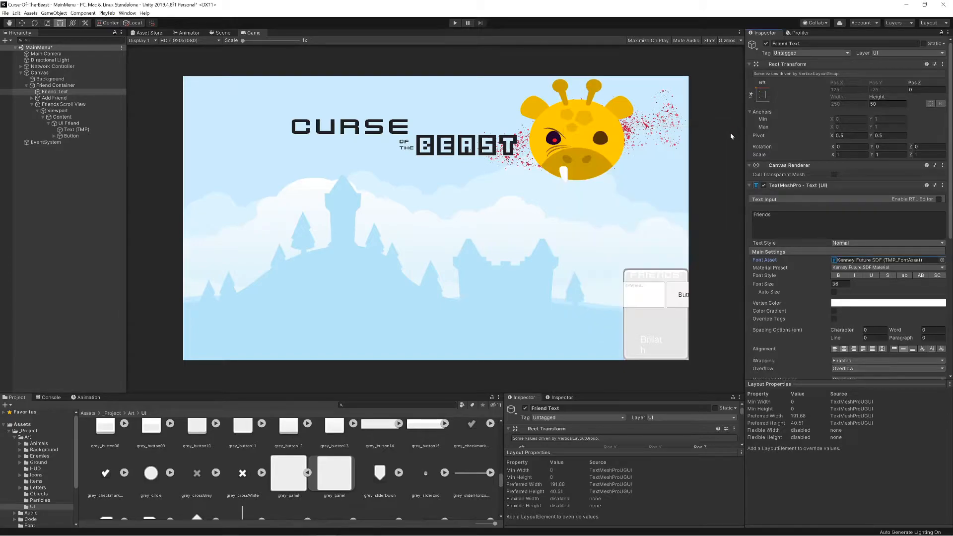
Set Friend Text's vertex color to the dark purple sampled from the giraffe's eye in the background image.
{"action": "left_click", "coordinate": [852, 304]}
{"action": "left_click", "coordinate": [540, 157]}
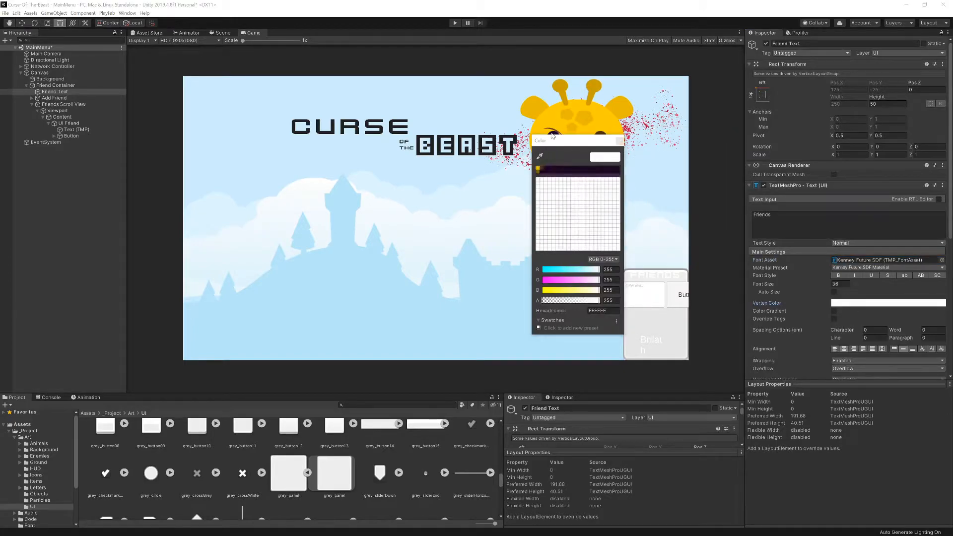
{"action": "left_click", "coordinate": [554, 132]}
{"action": "left_click", "coordinate": [619, 141]}
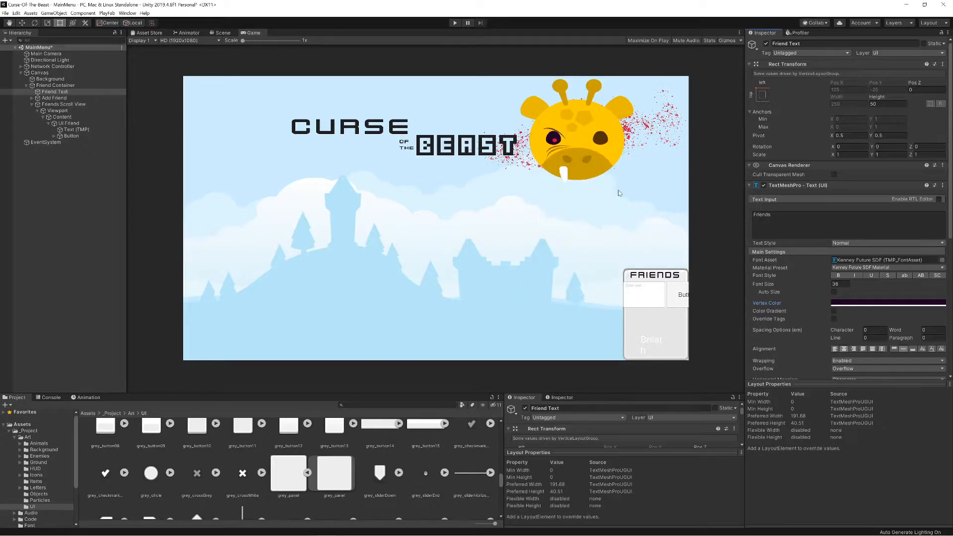
Make Add Friend's Horizontal Layout Group control the width of its children.
{"action": "left_click", "coordinate": [55, 97]}
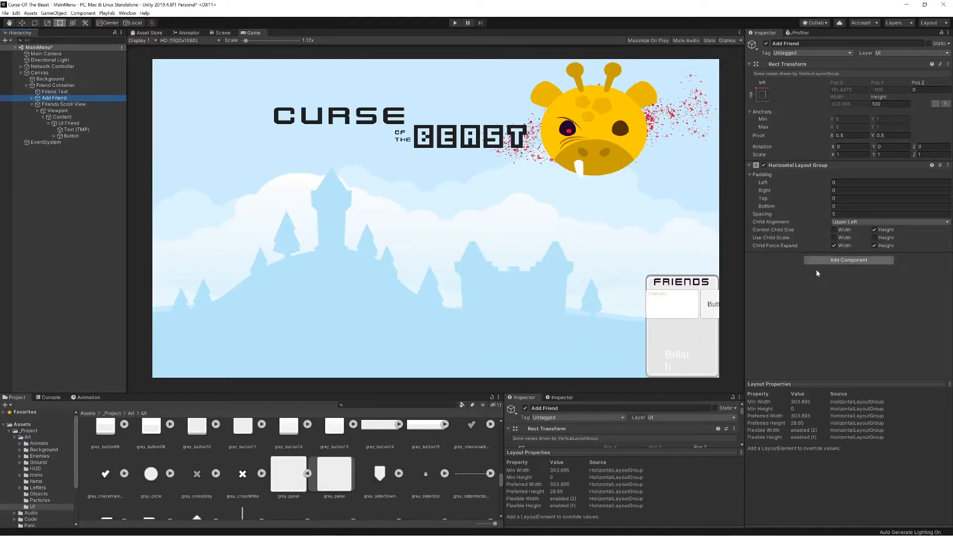
{"action": "left_click", "coordinate": [833, 229]}
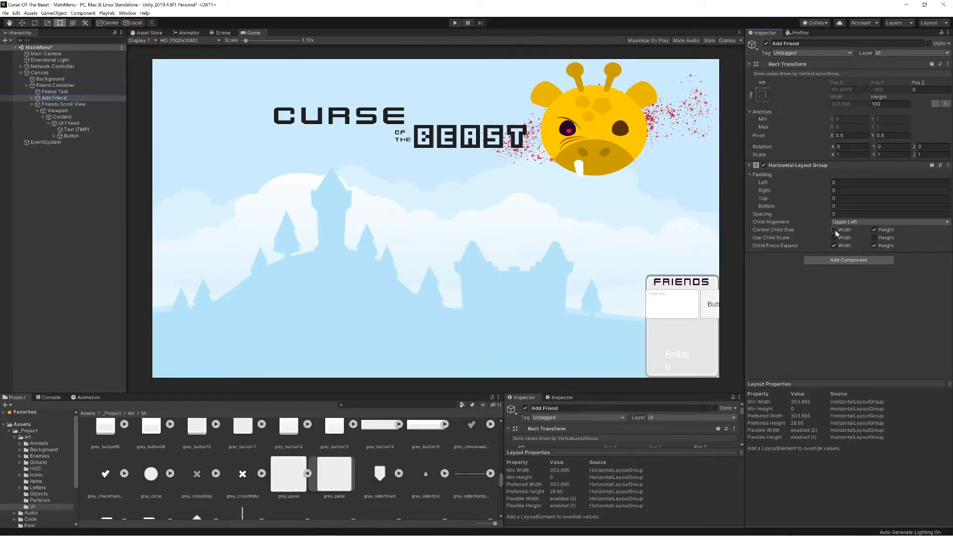
Add a Layout Element to Add Friend's input field with a minimum width of 150 and its preferred width enabled.
{"action": "left_click", "coordinate": [32, 97]}
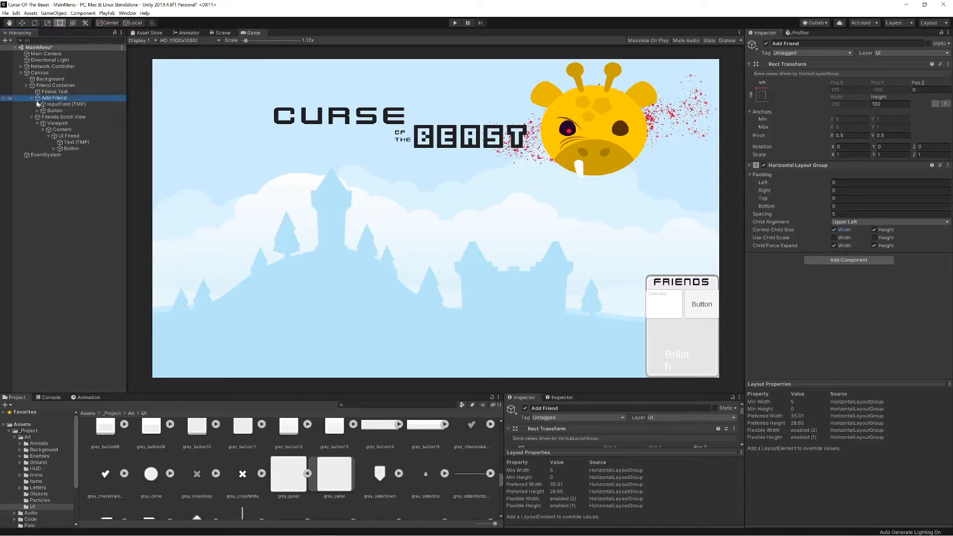
{"action": "left_click", "coordinate": [65, 104]}
{"action": "scroll", "coordinate": [801, 341], "scroll_direction": "down", "scroll_amount": 15}
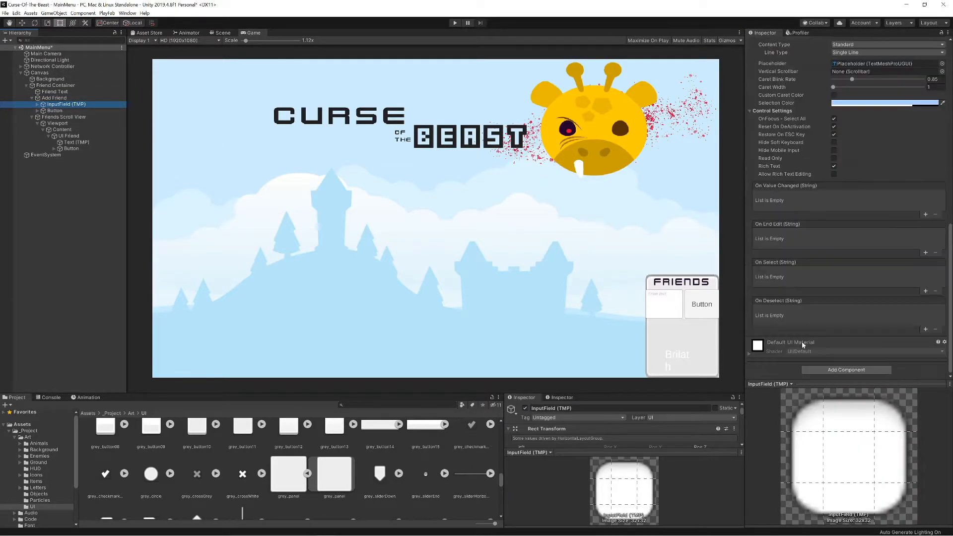
{"action": "left_click", "coordinate": [819, 368]}
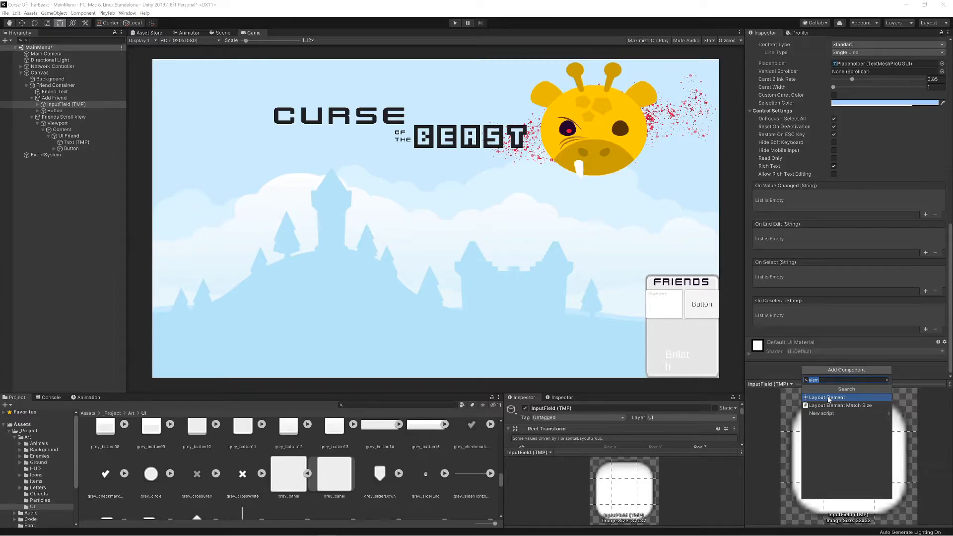
{"action": "left_click", "coordinate": [827, 397]}
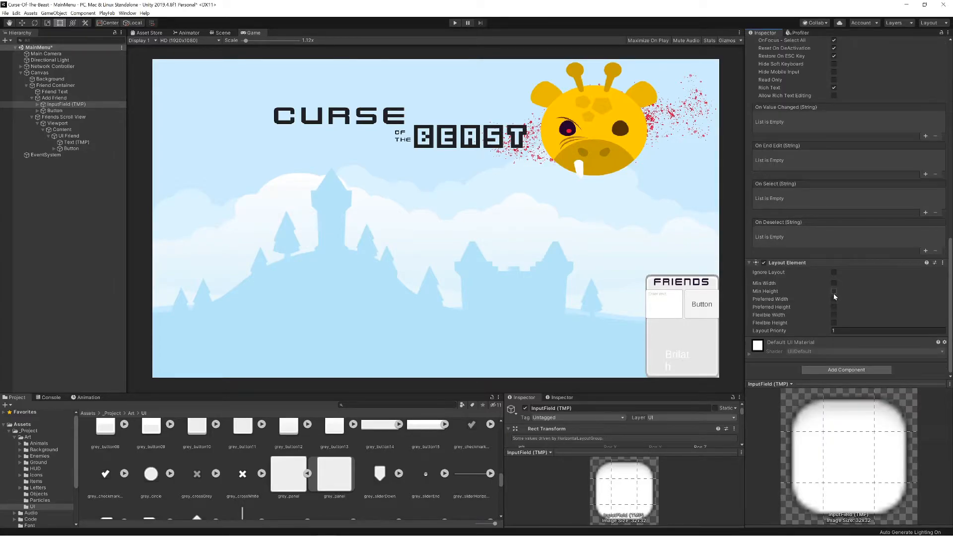
{"action": "left_click", "coordinate": [833, 284]}
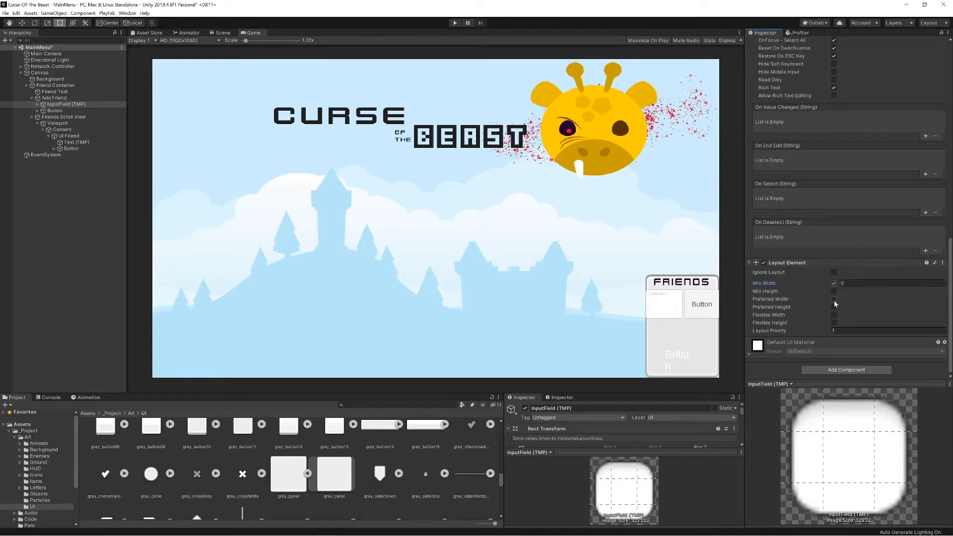
{"action": "left_click", "coordinate": [833, 299]}
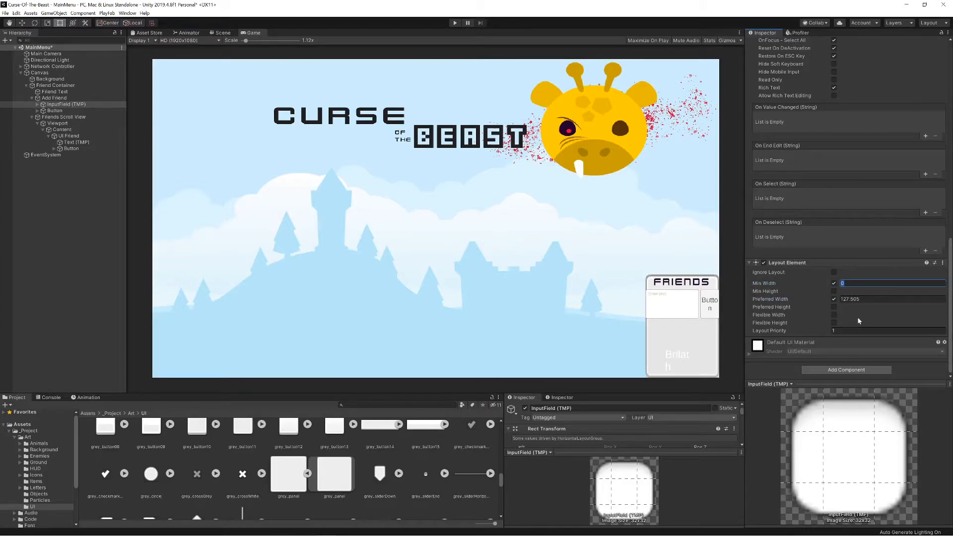
{"action": "type", "text": "150"}
{"action": "key", "text": "Tab"}
{"action": "key", "text": "Tab"}
{"action": "key", "text": "Tab"}
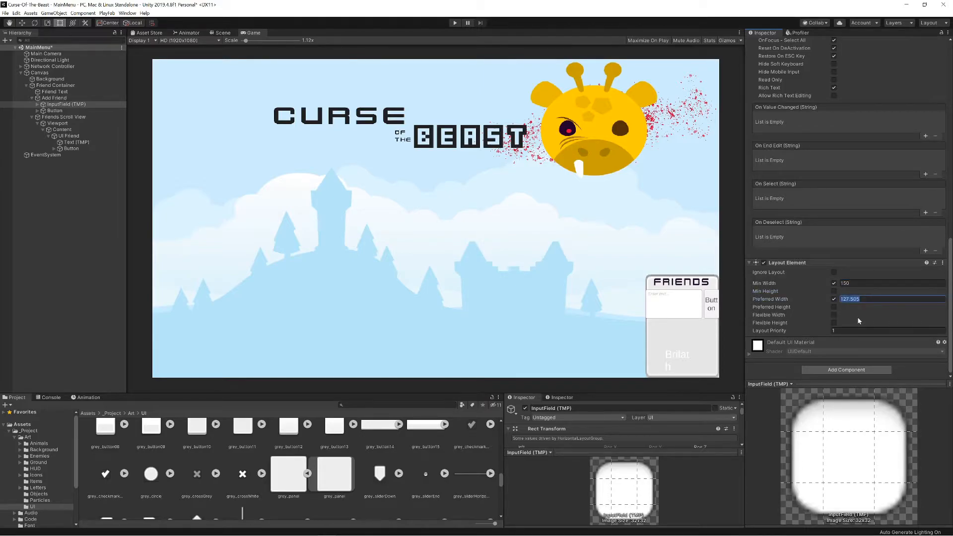
Add a Layout Element to Add Friend's button with both minimum and preferred width set to 50.
{"action": "left_click", "coordinate": [62, 111]}
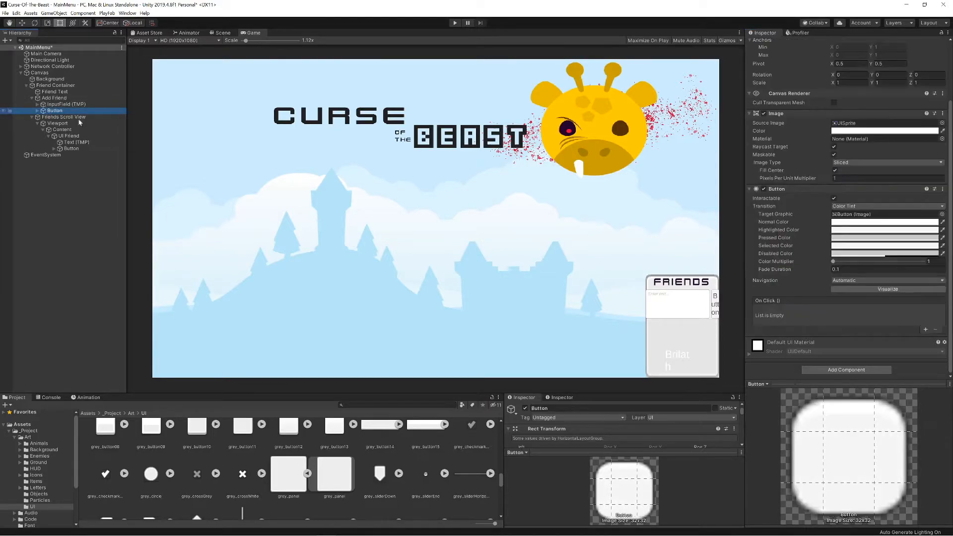
{"action": "left_click", "coordinate": [829, 372]}
{"action": "left_click", "coordinate": [822, 396]}
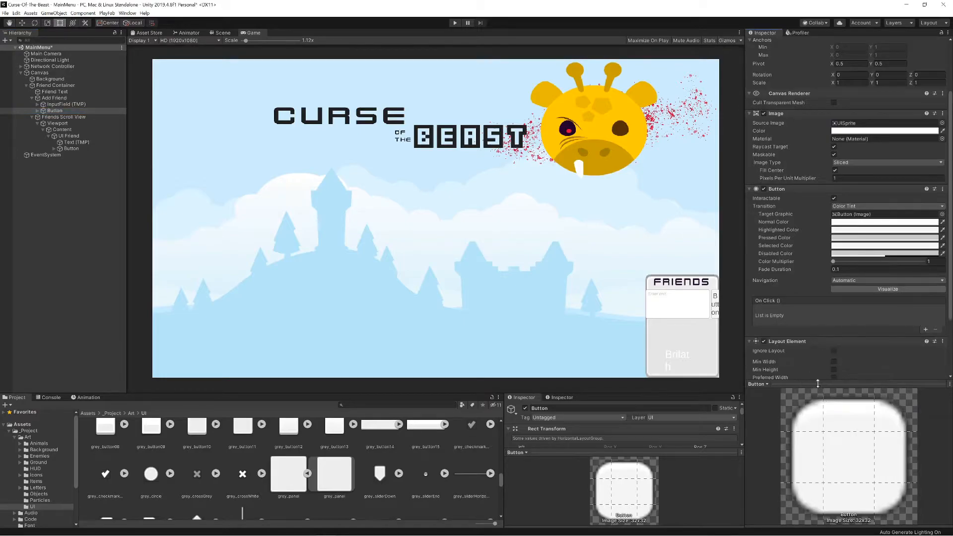
{"action": "scroll", "coordinate": [834, 291], "scroll_direction": "down", "scroll_amount": 5}
{"action": "left_click", "coordinate": [834, 282]}
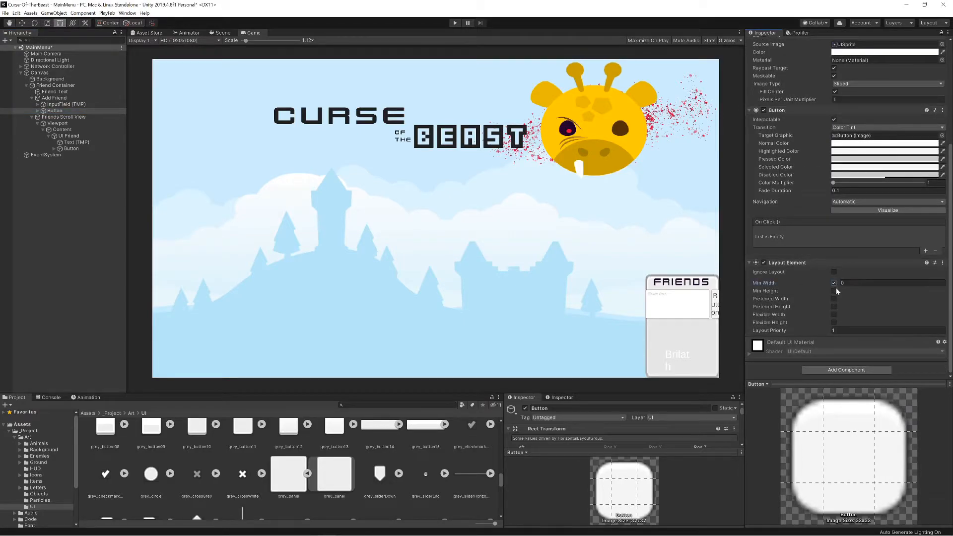
{"action": "left_click", "coordinate": [834, 299]}
{"action": "left_click", "coordinate": [853, 283]}
{"action": "type", "text": "50"}
{"action": "key", "text": "Tab"}
{"action": "type", "text": "50"}
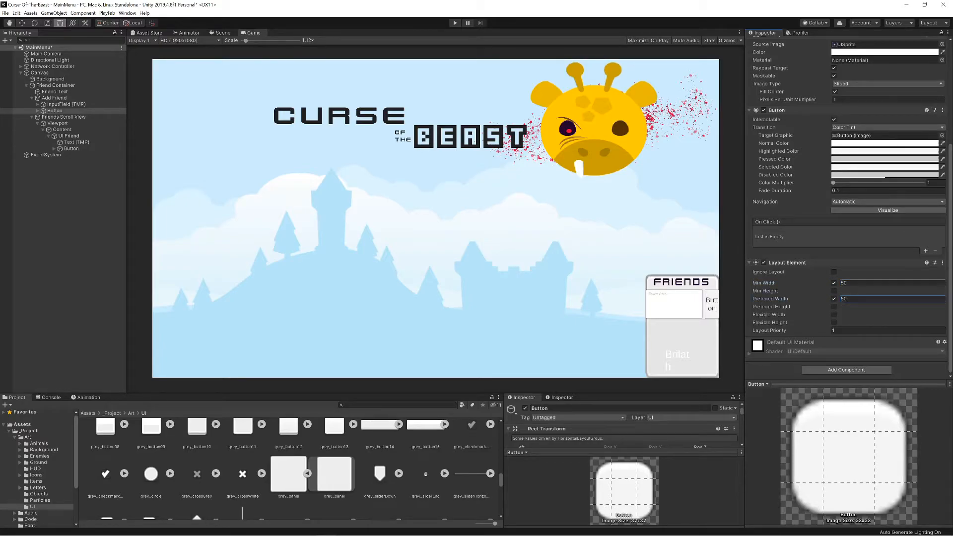
{"action": "key", "text": "Return"}
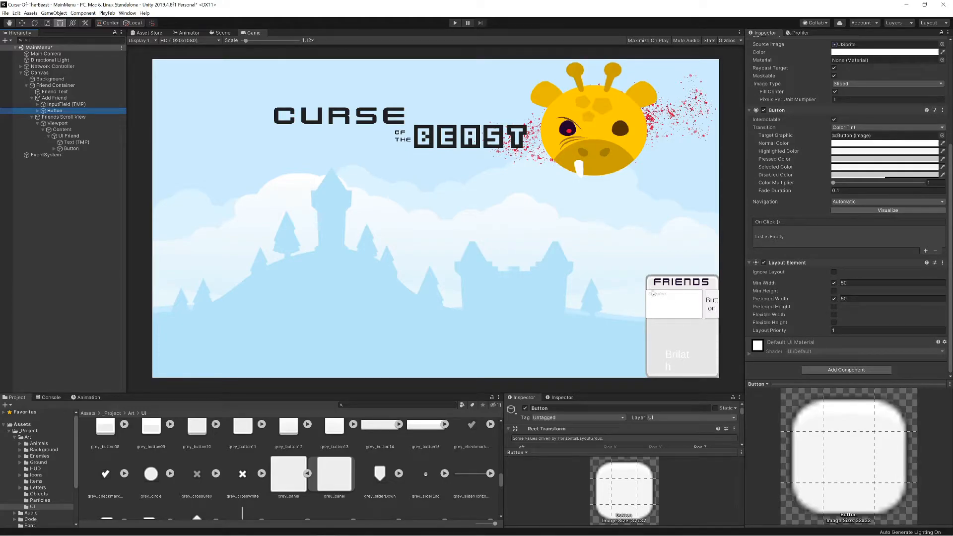
Rename Add Friend's button as Add Button and its input field as Friend Input.
{"action": "left_click", "coordinate": [52, 111]}
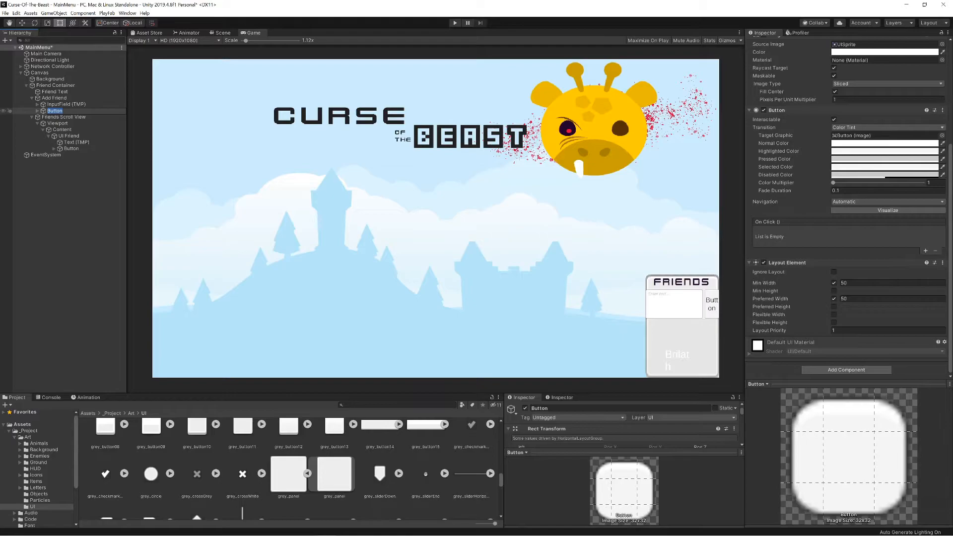
{"action": "key", "text": "Home"}
{"action": "type", "text": "Add"}
{"action": "key", "text": "Return"}
{"action": "left_click", "coordinate": [58, 105]}
{"action": "key", "text": "F2"}
{"action": "type", "text": "F"}
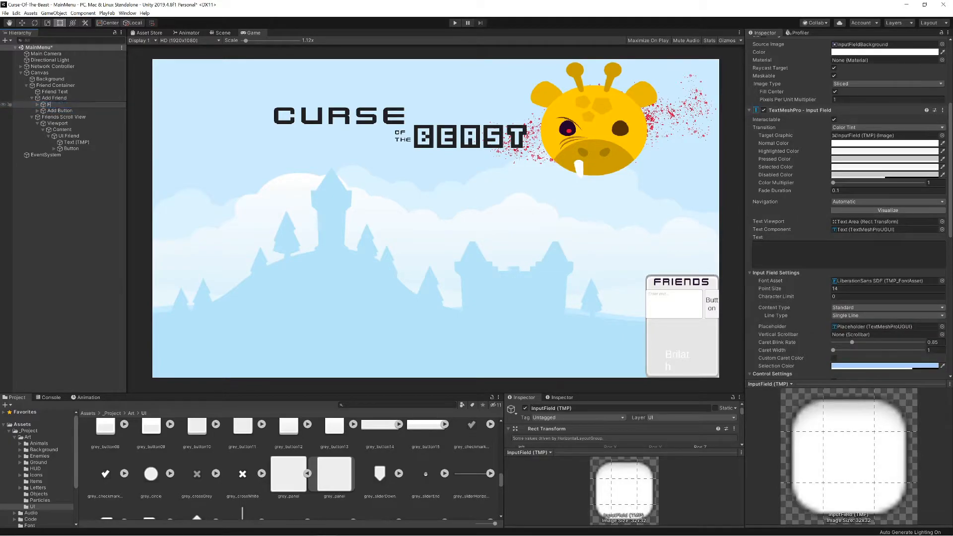
{"action": "type", "text": "riend Input"}
{"action": "key", "text": "Return"}
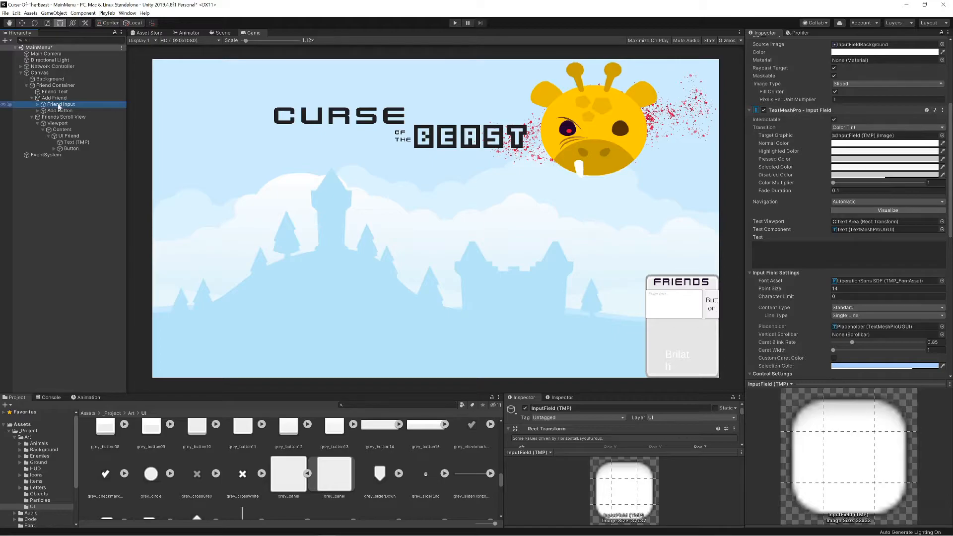
Enable auto size on Friend Input's placeholder, center it horizontally and vertically, and change its text to "Enter name...".
{"action": "key", "text": "Right"}
{"action": "left_click", "coordinate": [43, 111]}
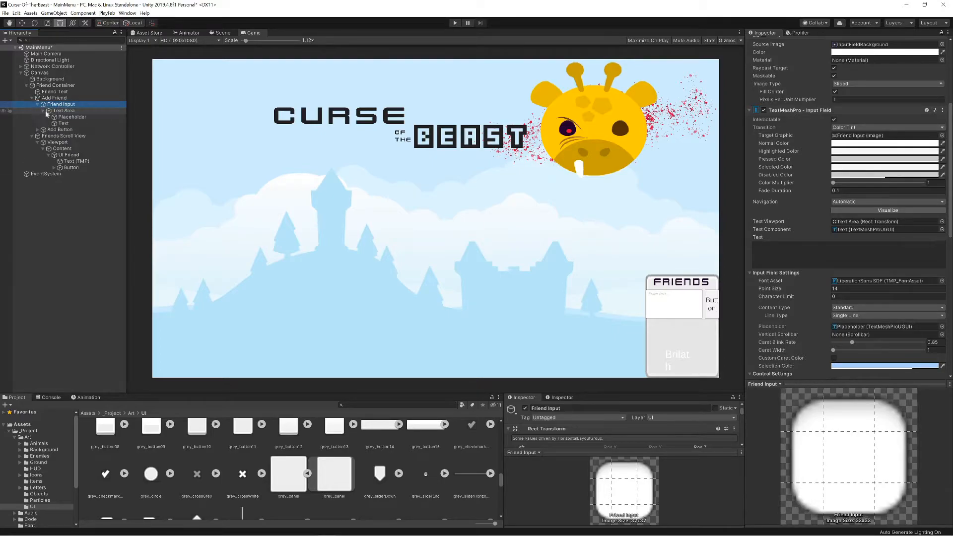
{"action": "left_click", "coordinate": [68, 117]}
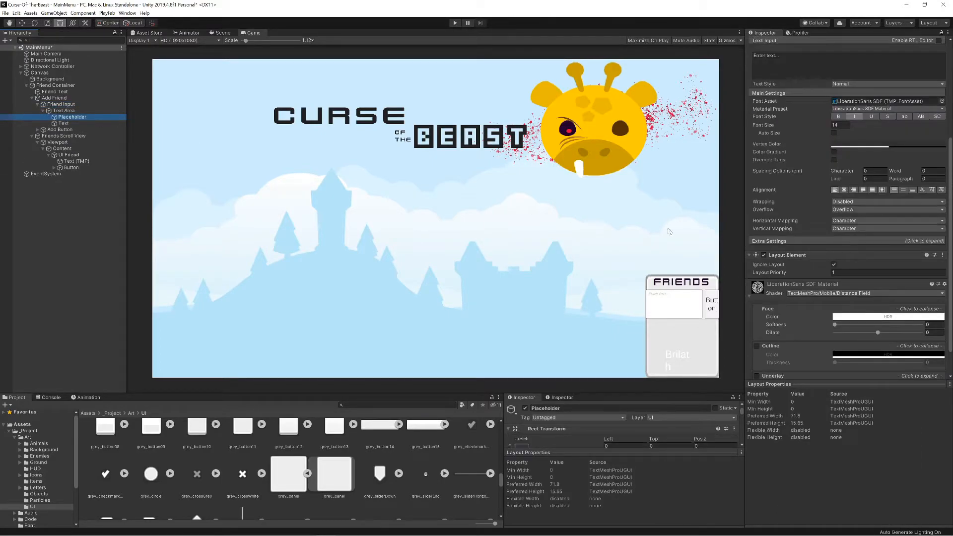
{"action": "scroll", "coordinate": [802, 169], "scroll_direction": "up", "scroll_amount": 5}
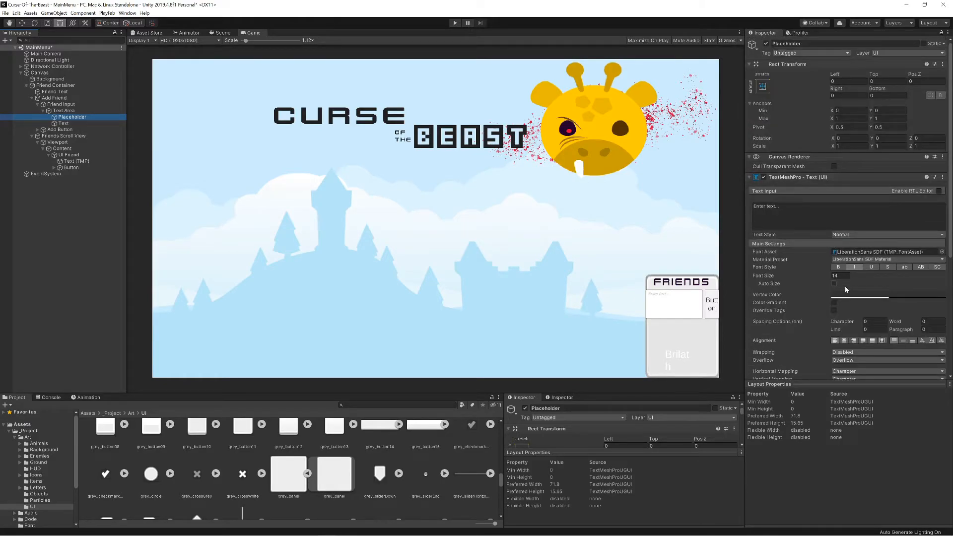
{"action": "left_click", "coordinate": [834, 283]}
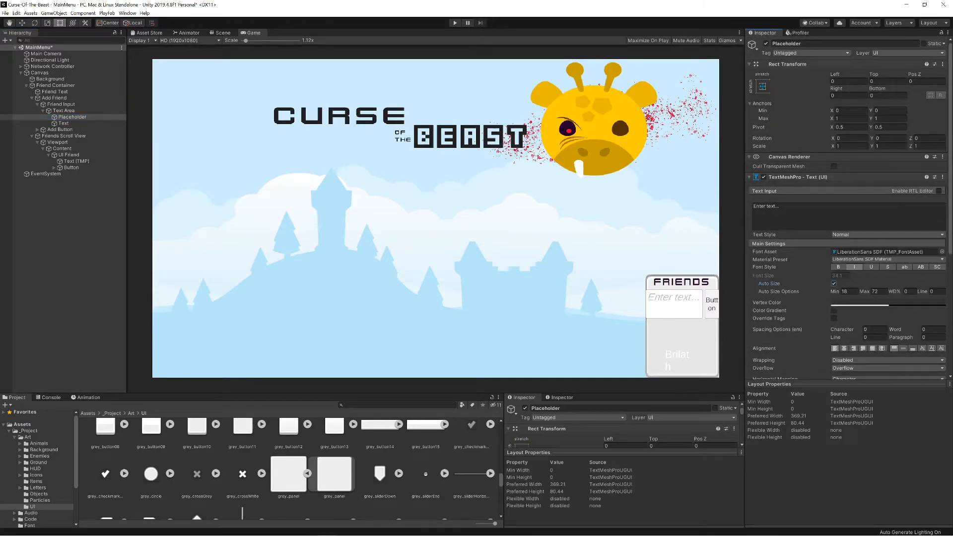
{"action": "left_click", "coordinate": [903, 348]}
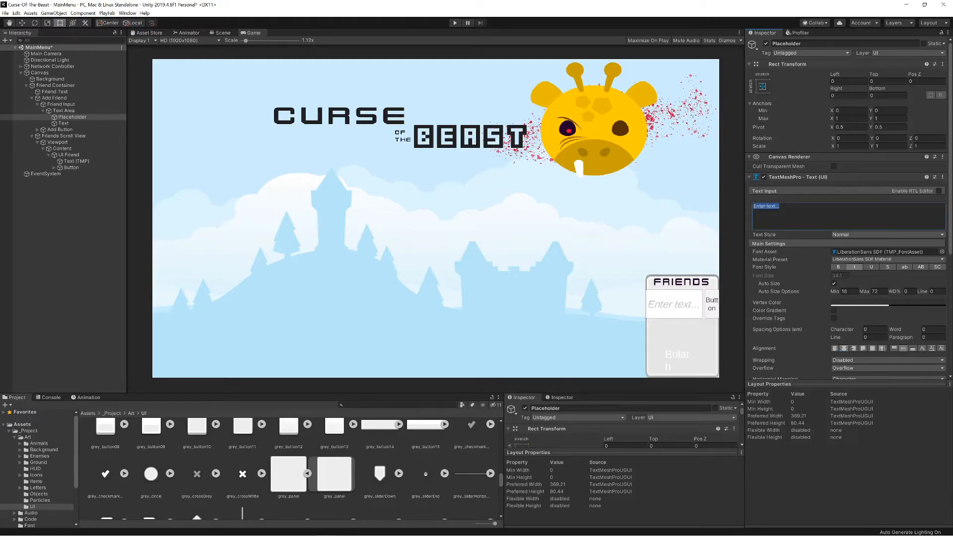
{"action": "left_click", "coordinate": [781, 206]}
{"action": "type", "text": "name"}
Enable auto size and centered alignment on Friend Input's Text object and use the Kenney Future SDF font asset.
{"action": "left_click", "coordinate": [63, 123]}
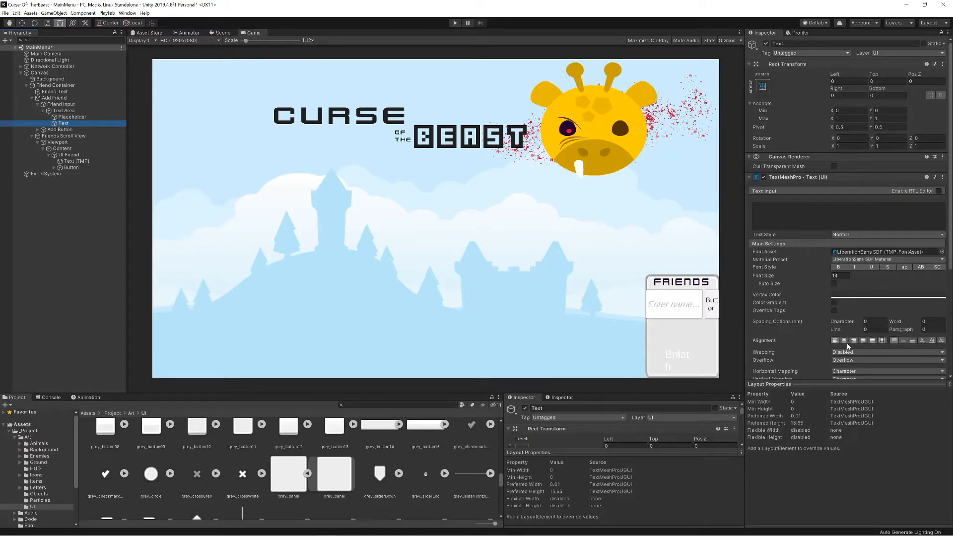
{"action": "left_click", "coordinate": [834, 283]}
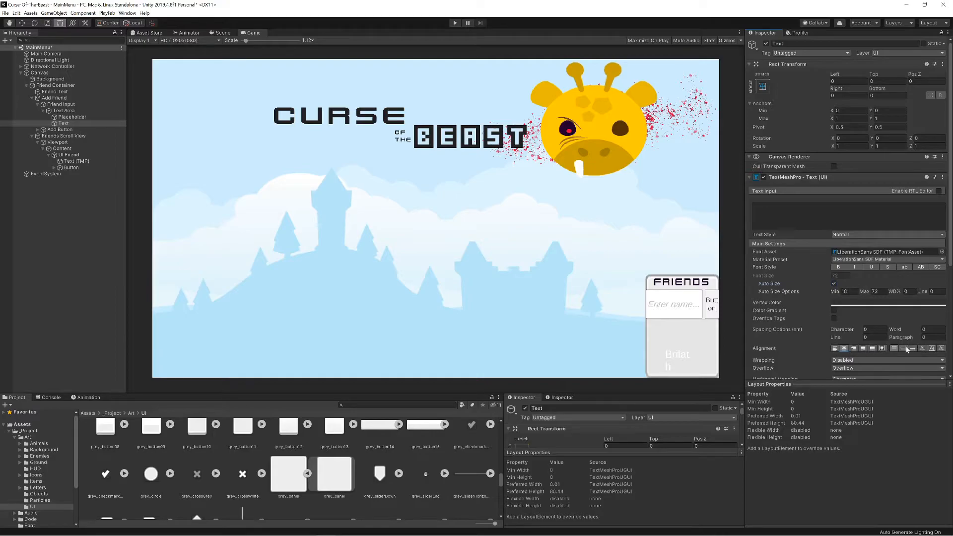
{"action": "left_click", "coordinate": [941, 252]}
{"action": "double_click", "coordinate": [601, 171]}
Change the Placeholder's font asset to Kenney Future SDF.
{"action": "left_click", "coordinate": [74, 118]}
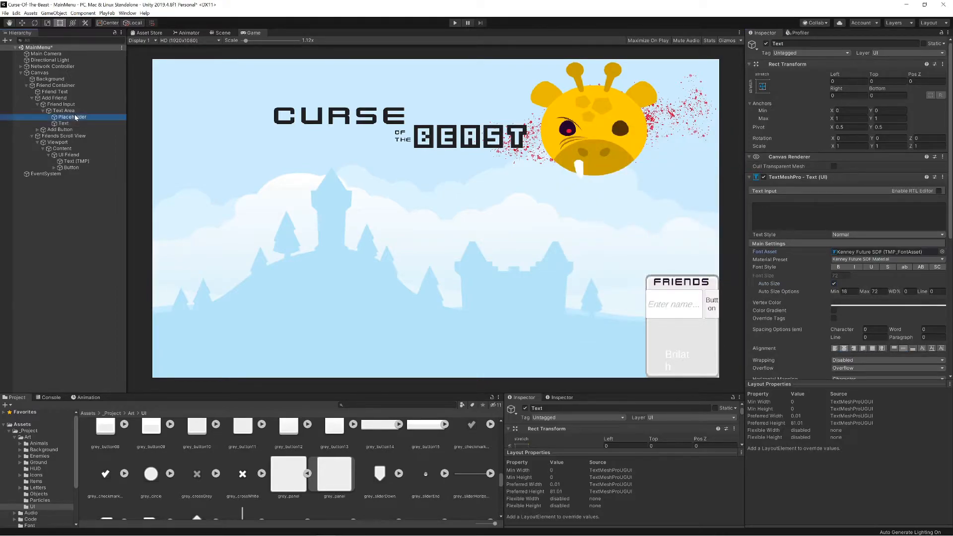
{"action": "left_click", "coordinate": [941, 252]}
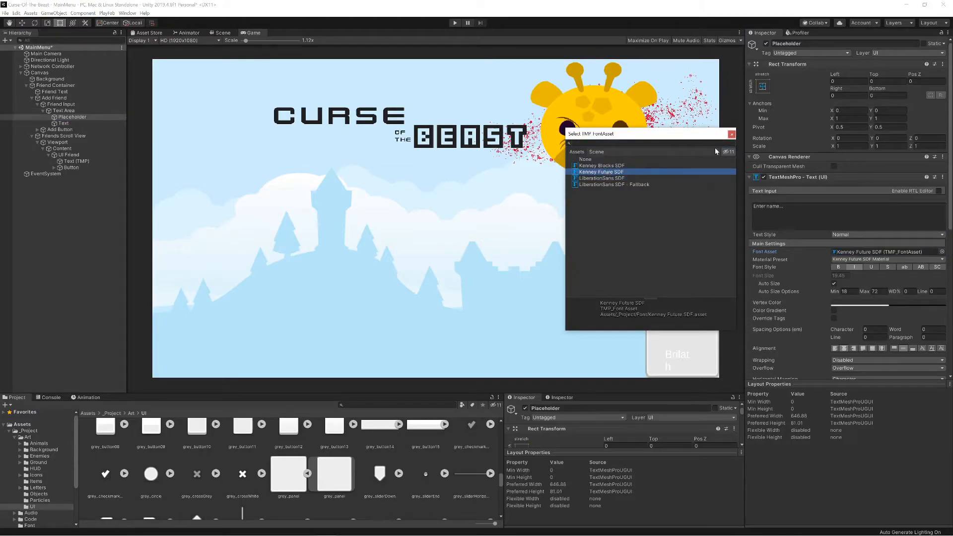
{"action": "left_click", "coordinate": [731, 134]}
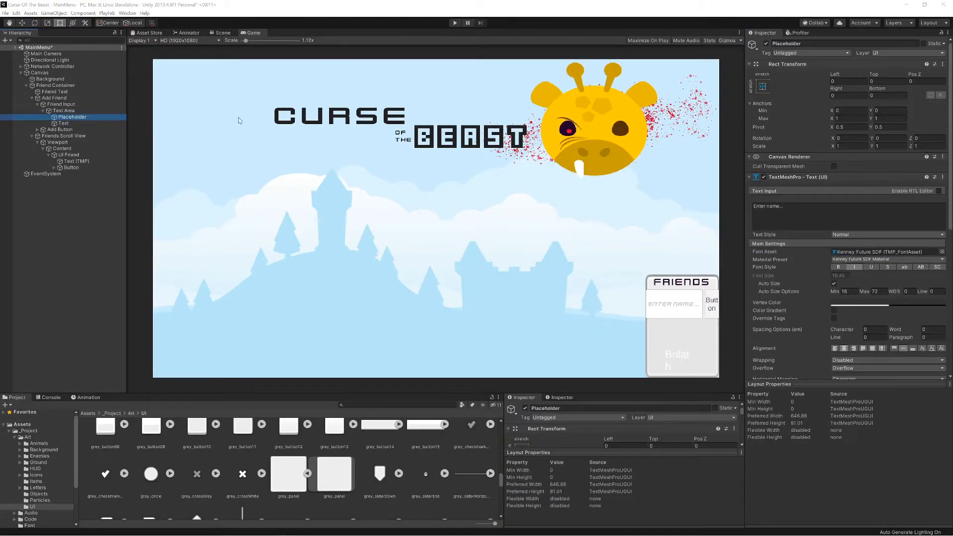
Inset the Placeholder's text slightly from the left and right edges of its box in the Scene view.
{"action": "left_click", "coordinate": [221, 33]}
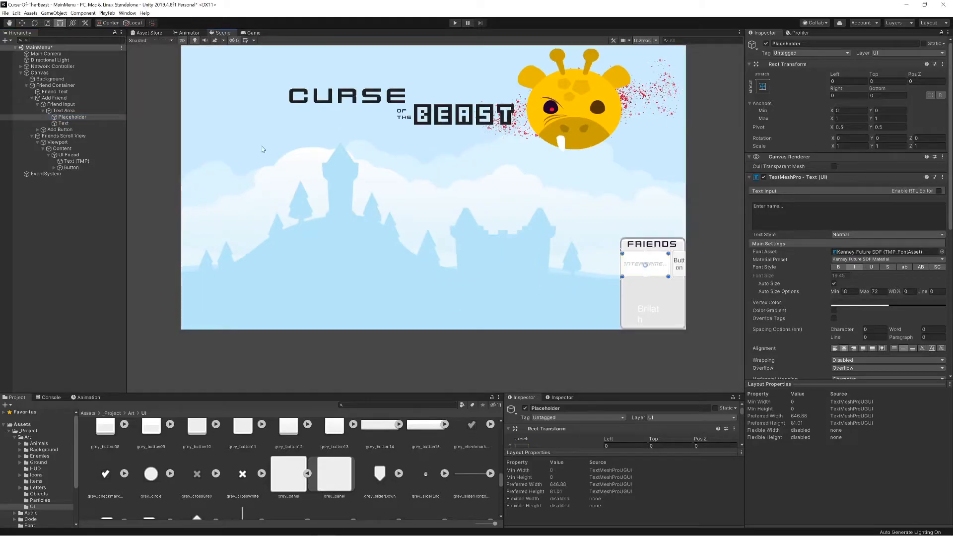
{"action": "double_click", "coordinate": [72, 117]}
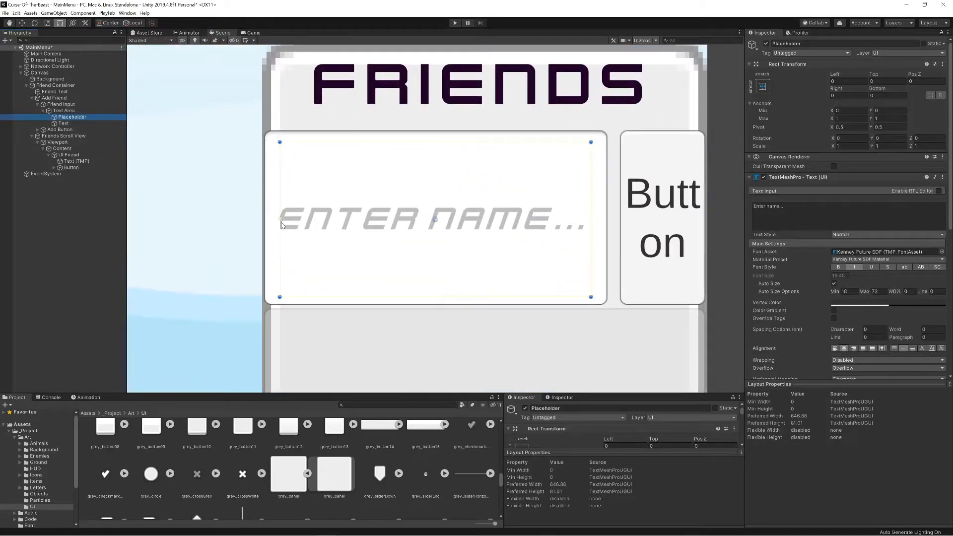
{"action": "left_click_drag", "start_coordinate": [280, 219], "coordinate": [285, 218]}
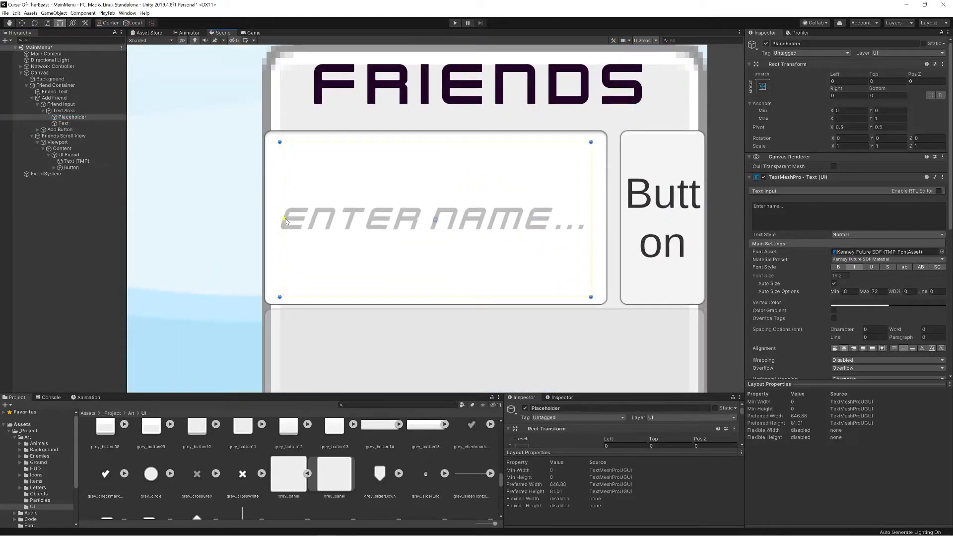
{"action": "left_click_drag", "start_coordinate": [590, 227], "coordinate": [587, 227]}
{"action": "left_click", "coordinate": [847, 81]}
Set the right offset of Friend Input's Text object to 2.219314.
{"action": "left_click", "coordinate": [63, 123]}
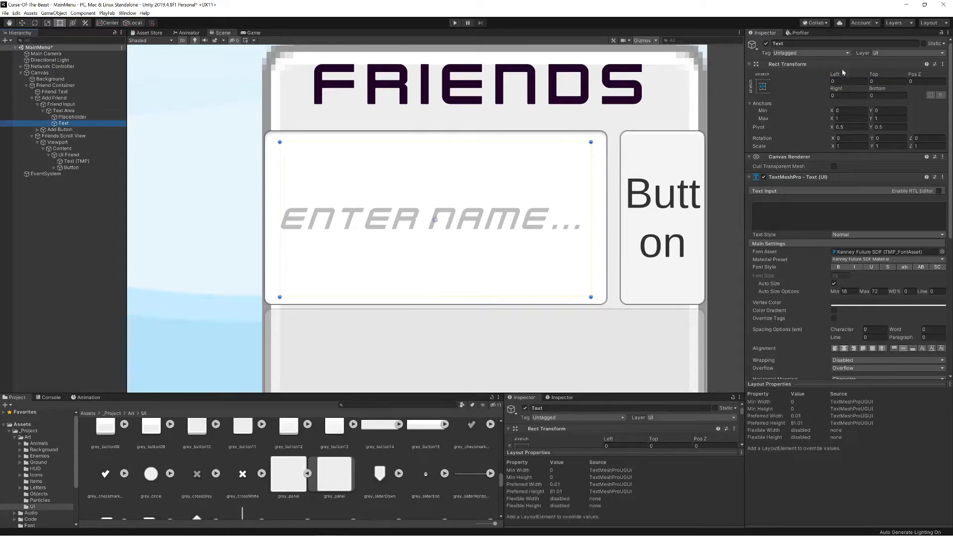
{"action": "left_click", "coordinate": [72, 117]}
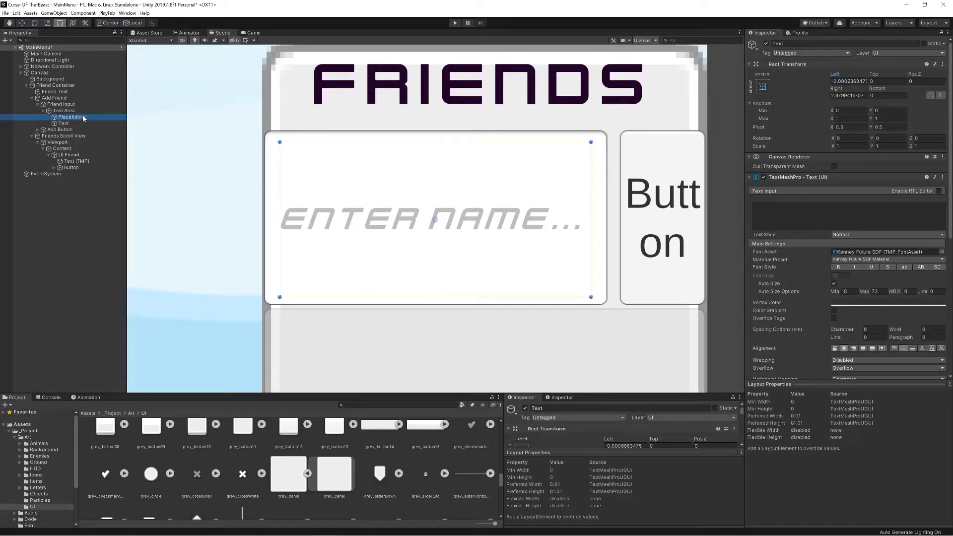
{"action": "left_click", "coordinate": [70, 123]}
{"action": "left_click", "coordinate": [858, 93]}
{"action": "type", "text": "2.219314"}
{"action": "key", "text": "Tab"}
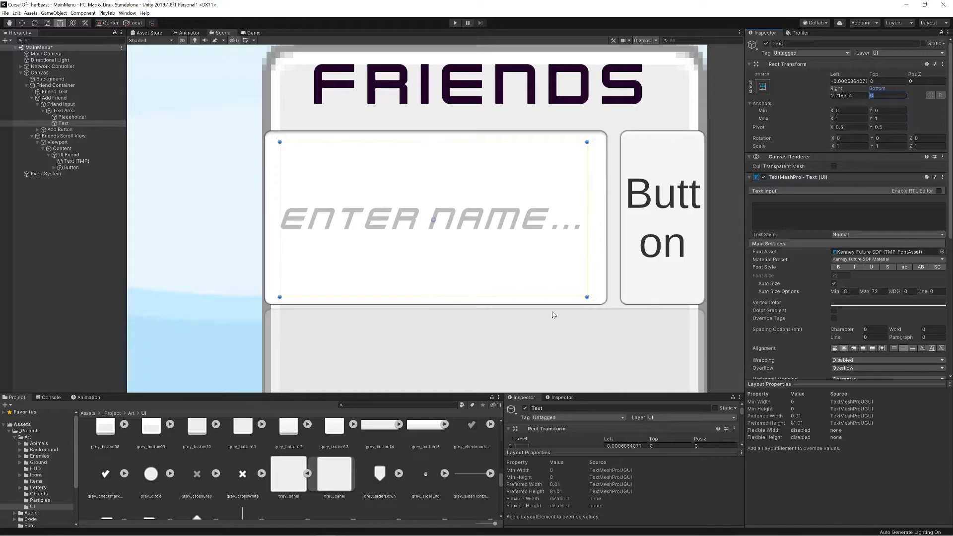
Delete the Text (TMP) label from Add Button.
{"action": "scroll", "coordinate": [454, 263], "scroll_direction": "down", "scroll_amount": 2}
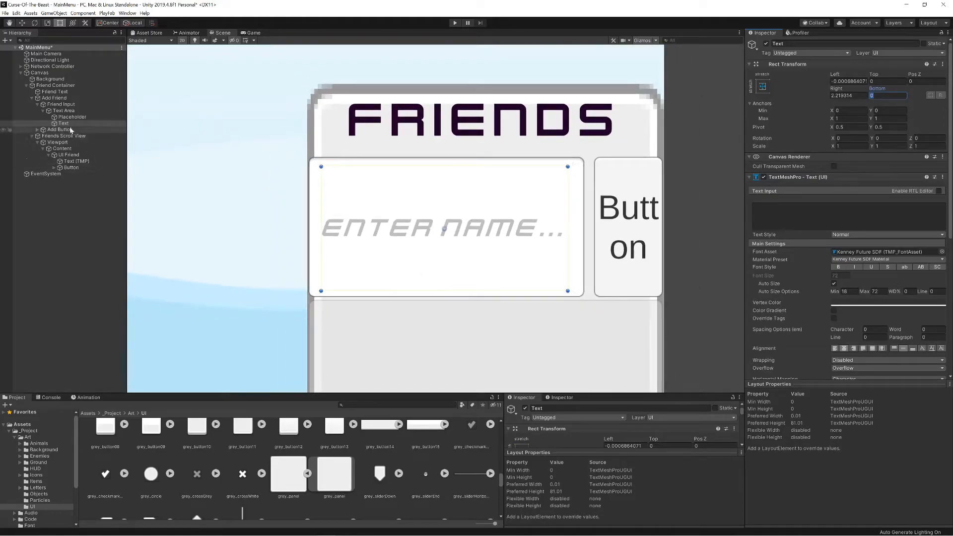
{"action": "left_click", "coordinate": [38, 130]}
{"action": "left_click", "coordinate": [63, 136]}
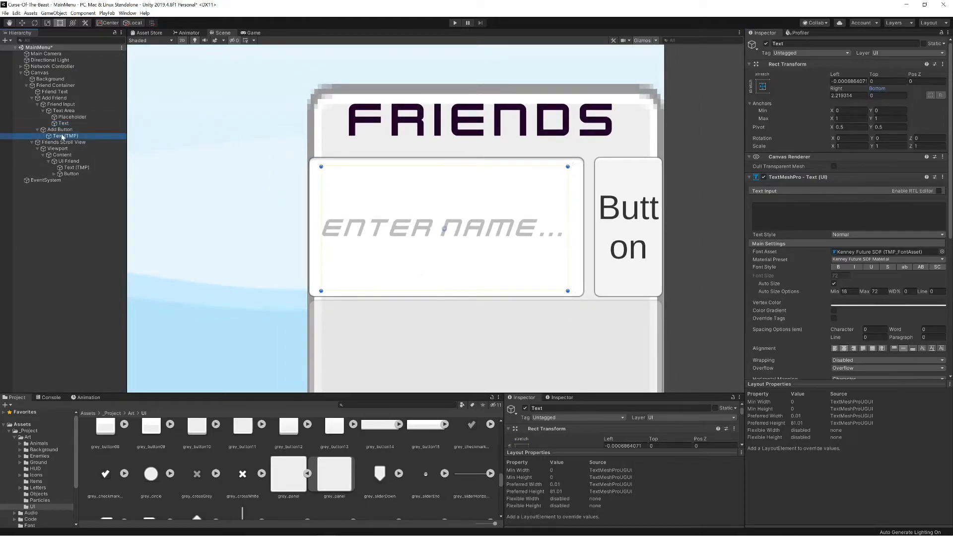
{"action": "key", "text": "Delete"}
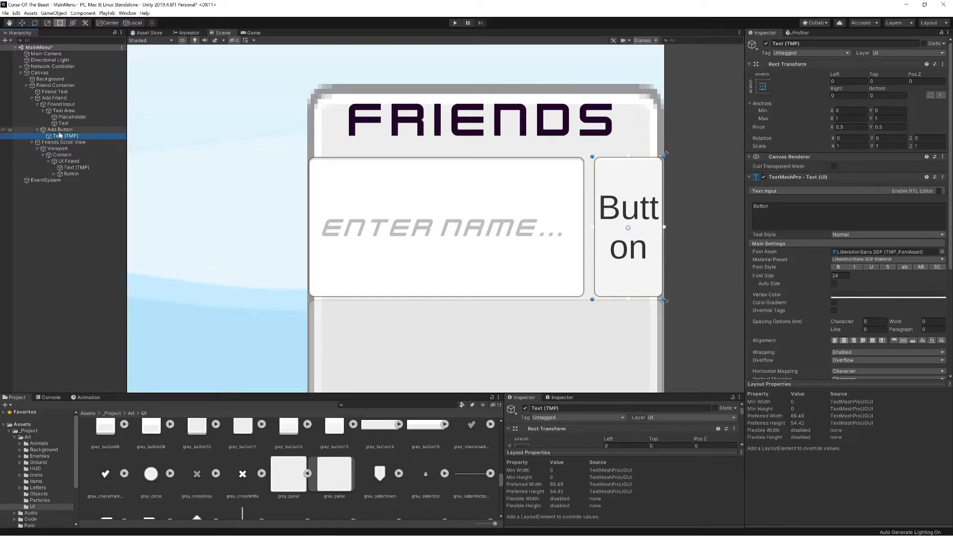
Set Add Button's source image to the black plus sprite from the Icons/Black/1x folder.
{"action": "left_click", "coordinate": [62, 130]}
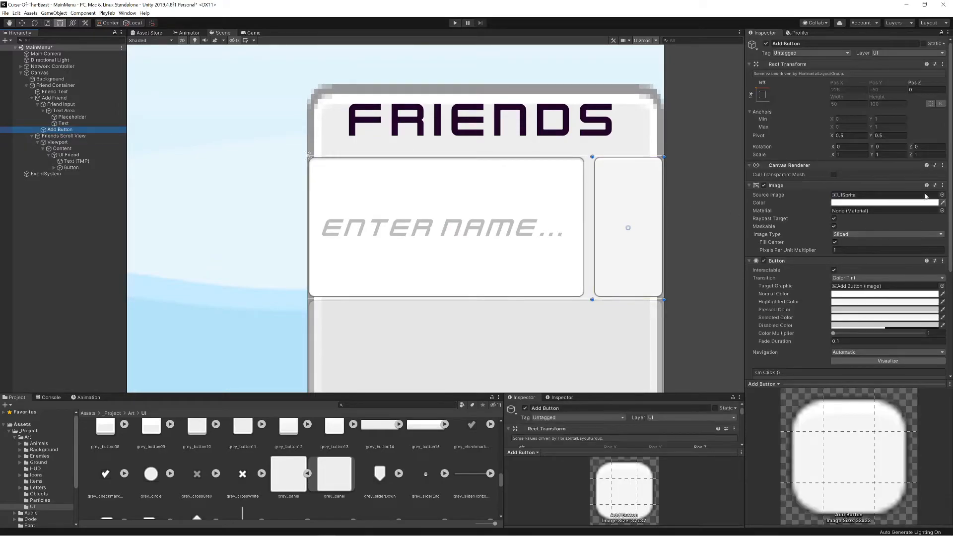
{"action": "left_click", "coordinate": [942, 194]}
{"action": "type", "text": "plus"}
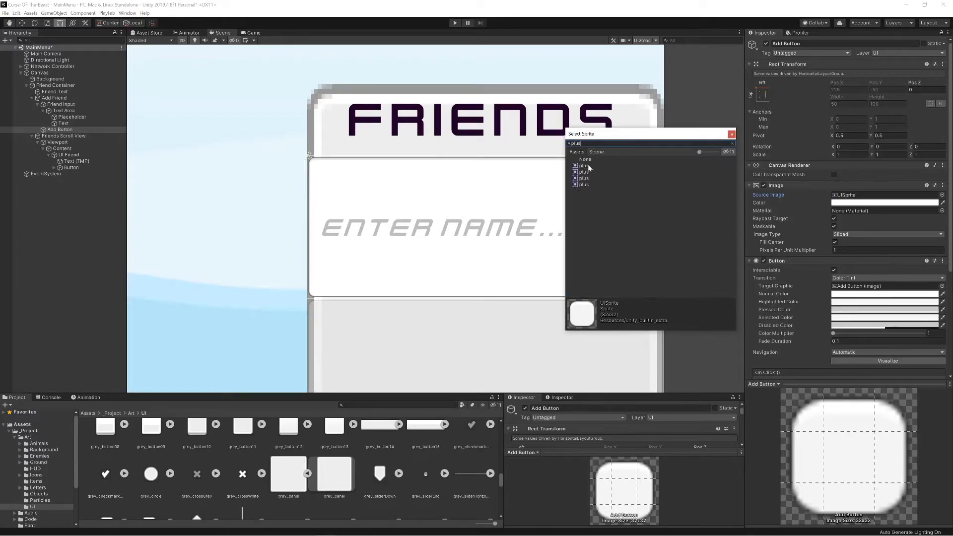
{"action": "left_click", "coordinate": [588, 165]}
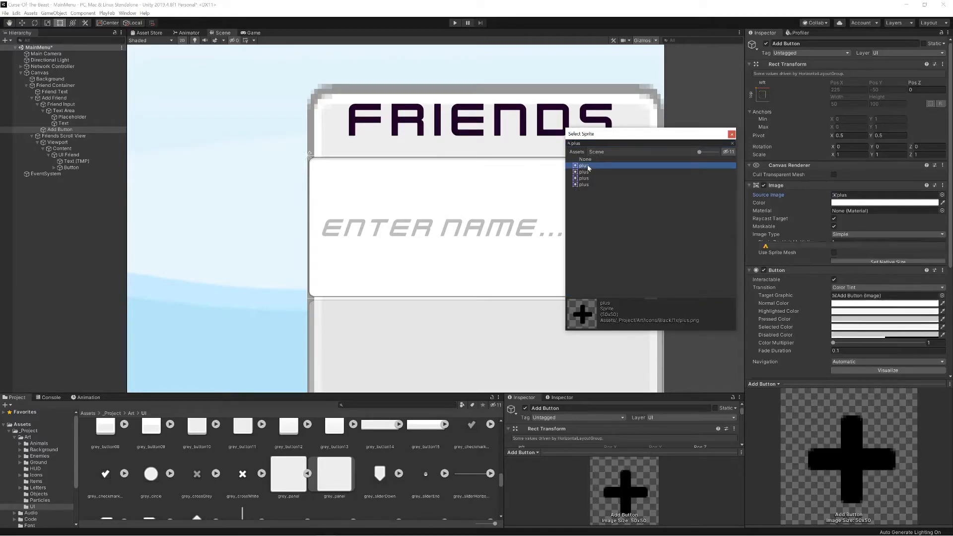
{"action": "left_click", "coordinate": [732, 134]}
Set the height of the Add Friend row to 50.
{"action": "scroll", "coordinate": [478, 235], "scroll_direction": "down", "scroll_amount": 5}
{"action": "scroll", "coordinate": [479, 236], "scroll_direction": "down", "scroll_amount": 1}
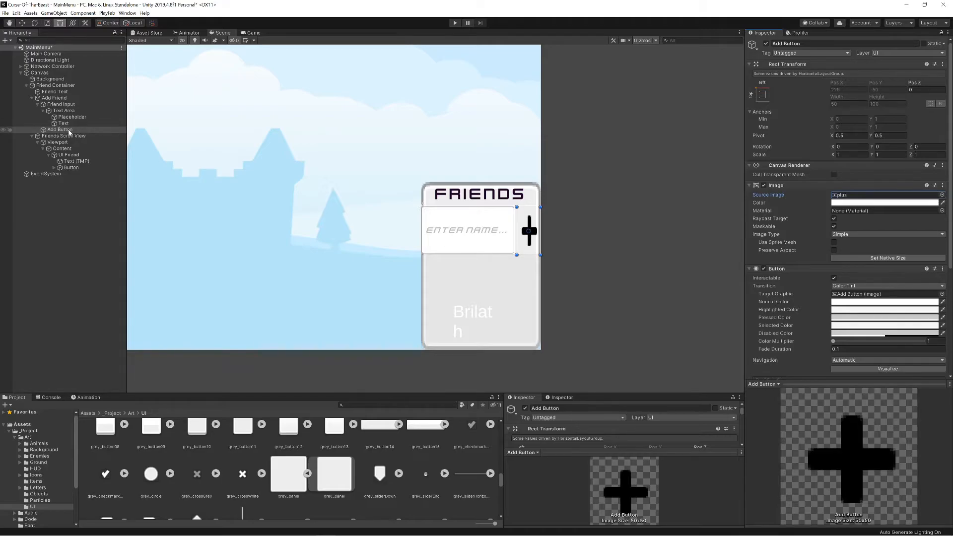
{"action": "left_click", "coordinate": [124, 98]}
{"action": "left_click", "coordinate": [886, 104]}
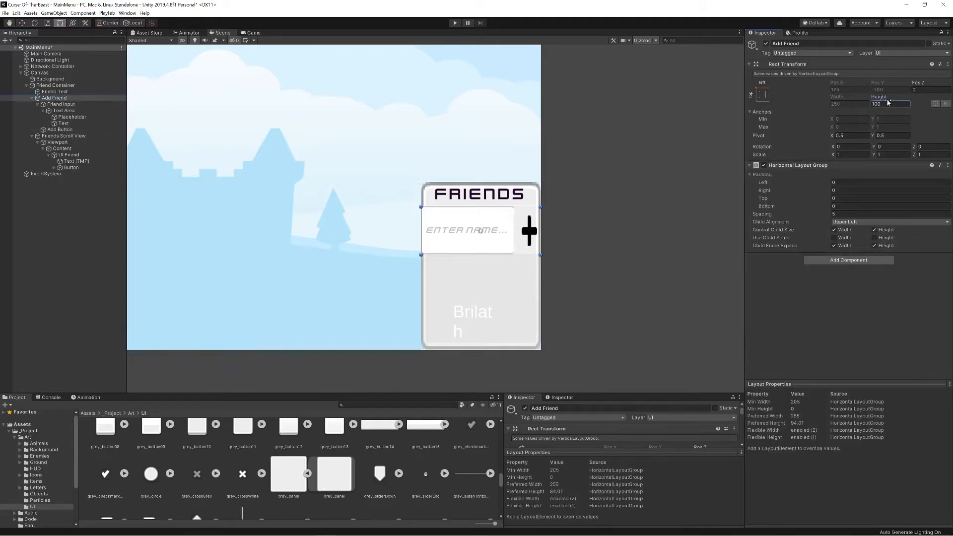
{"action": "type", "text": "50"}
{"action": "key", "text": "Return"}
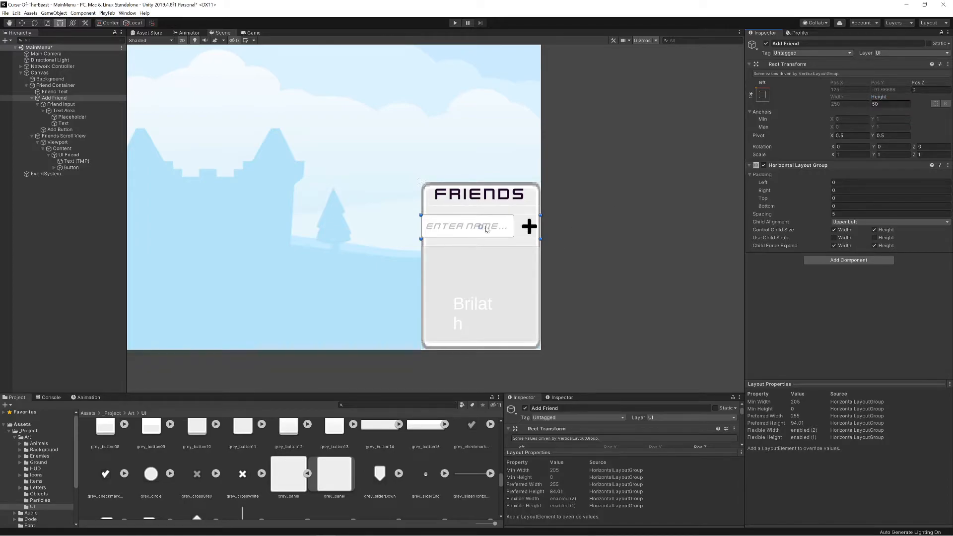
Collapse Add Friend in the hierarchy and disable horizontal scrolling on Friends Scroll View's Scroll Rect.
{"action": "left_click", "coordinate": [31, 98]}
{"action": "left_click", "coordinate": [52, 104]}
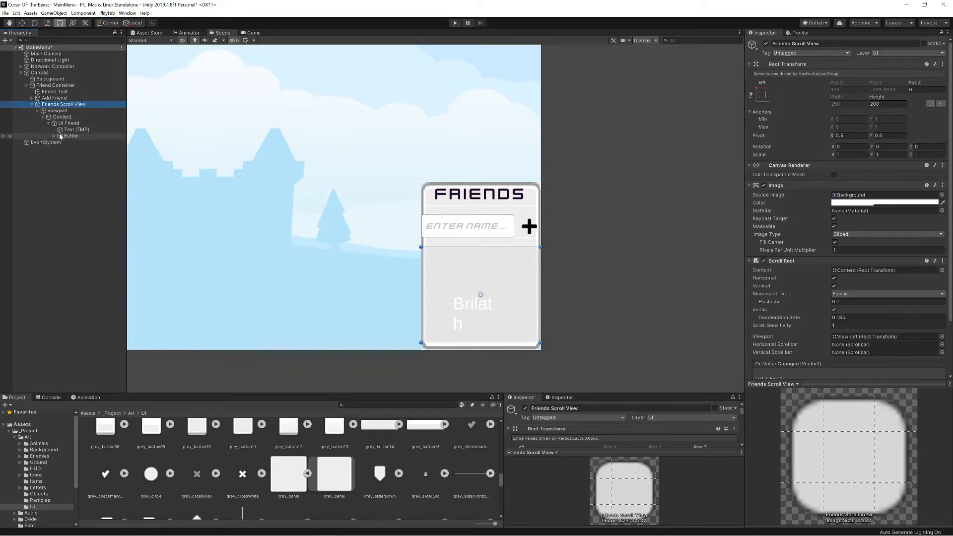
{"action": "left_click", "coordinate": [64, 124]}
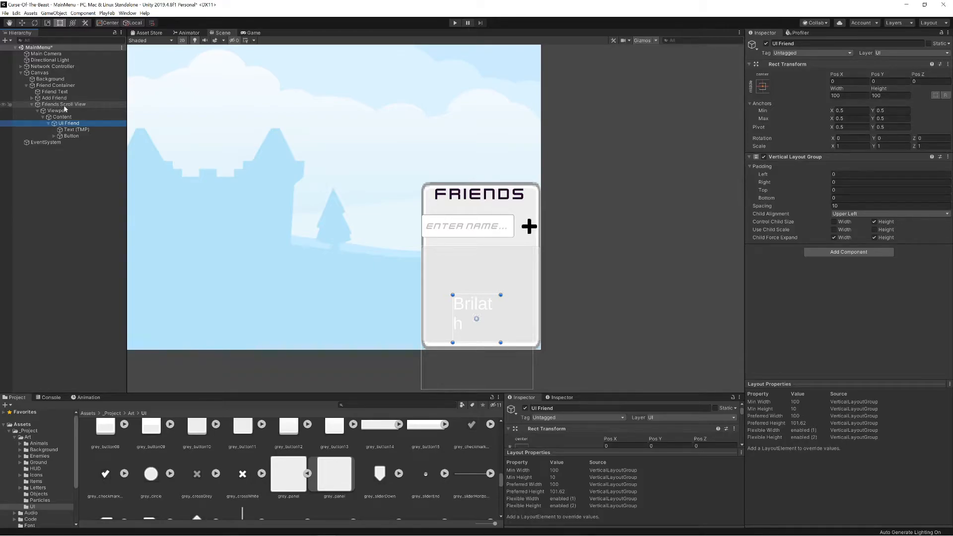
{"action": "left_click", "coordinate": [65, 104]}
{"action": "scroll", "coordinate": [816, 228], "scroll_direction": "down", "scroll_amount": 2}
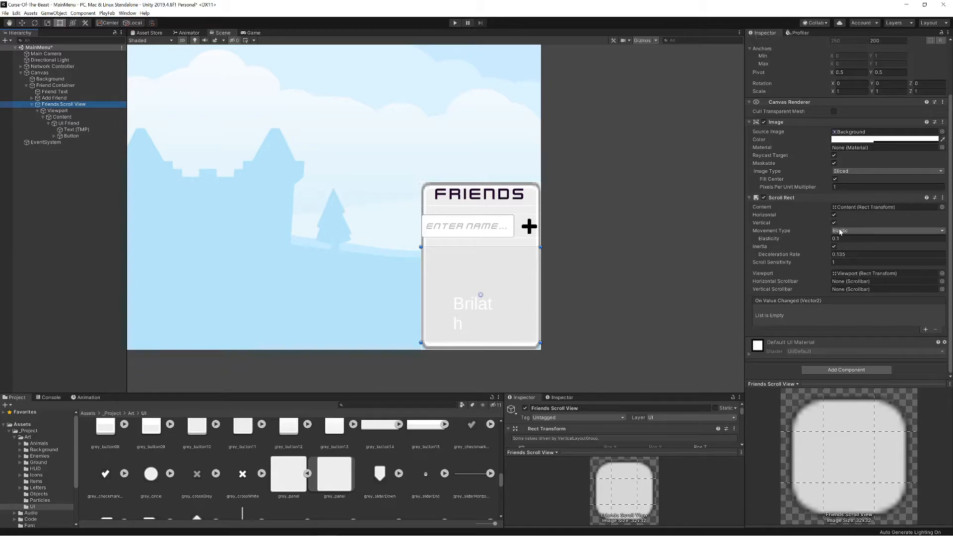
{"action": "left_click", "coordinate": [833, 216]}
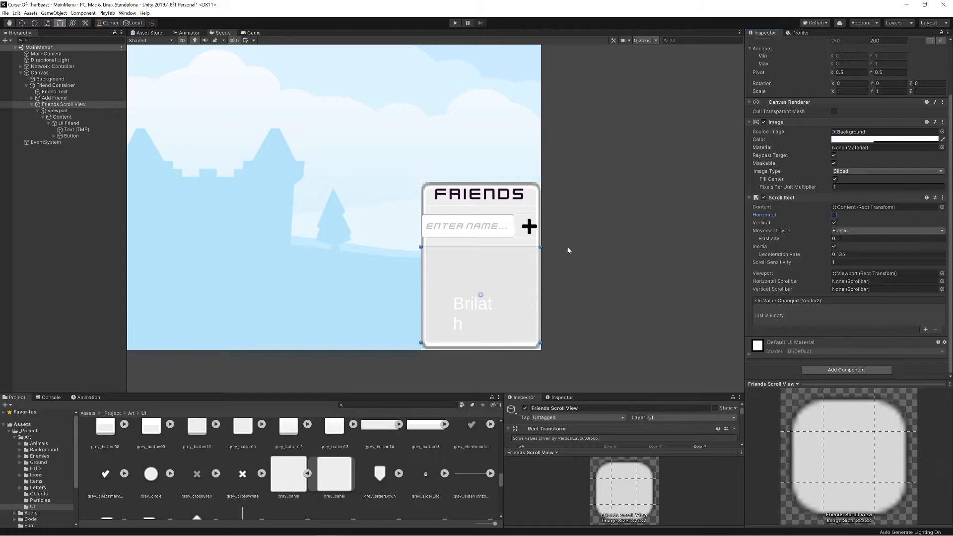
Replace UI Friend's Vertical Layout Group with a Horizontal Layout Group that controls the width and height of its children.
{"action": "left_click", "coordinate": [74, 124]}
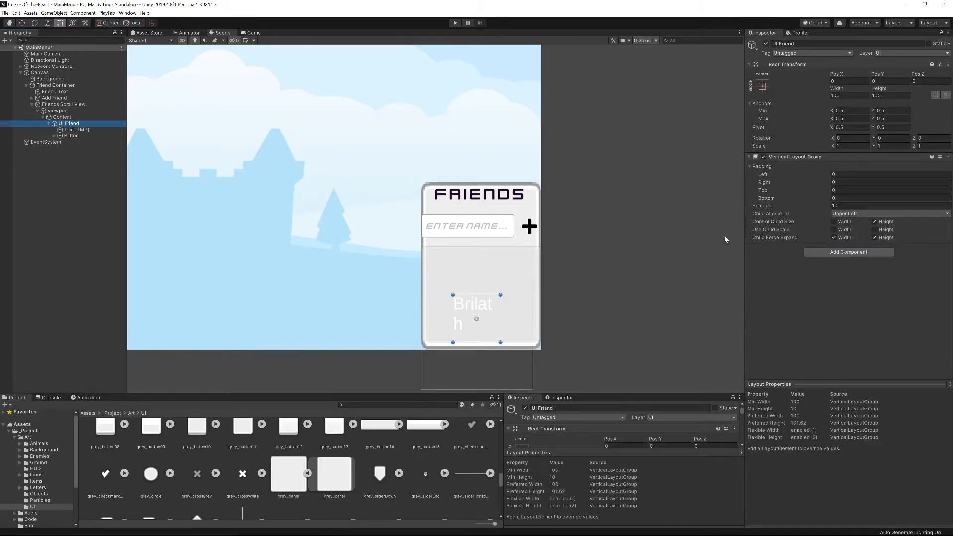
{"action": "left_click", "coordinate": [948, 158]}
{"action": "left_click", "coordinate": [905, 175]}
{"action": "left_click", "coordinate": [840, 163]}
{"action": "left_click", "coordinate": [848, 188]}
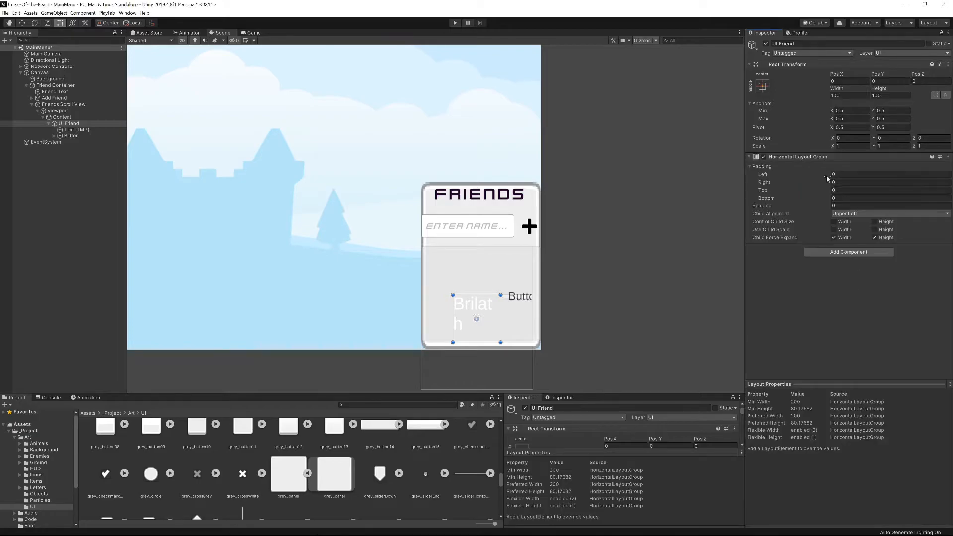
{"action": "left_click", "coordinate": [876, 221]}
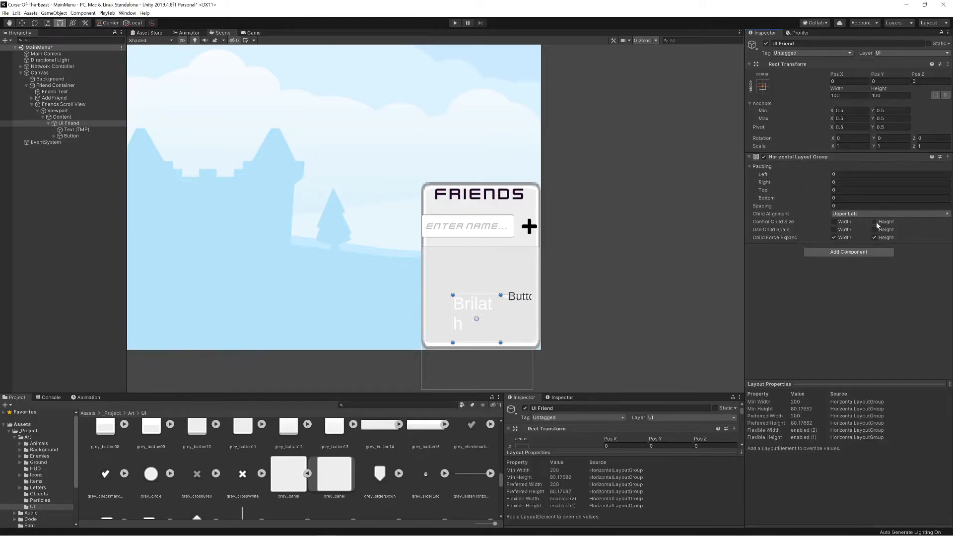
{"action": "left_click", "coordinate": [834, 221]}
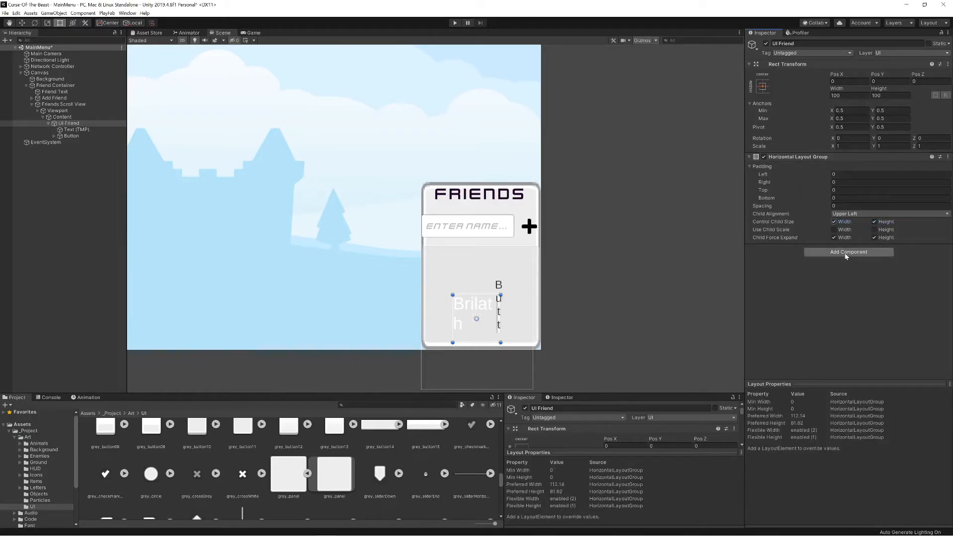
Add a Layout Element to UI Friend's name text with a minimum width of 100 and a preferred width of 200.
{"action": "left_click", "coordinate": [72, 130]}
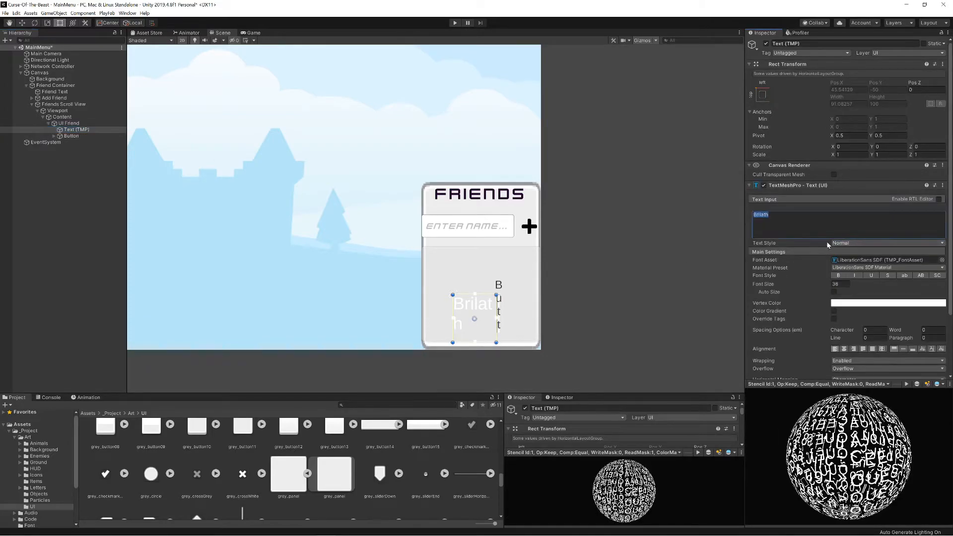
{"action": "scroll", "coordinate": [844, 248], "scroll_direction": "down", "scroll_amount": 3}
{"action": "left_click", "coordinate": [839, 369]}
{"action": "type", "text": "elem"}
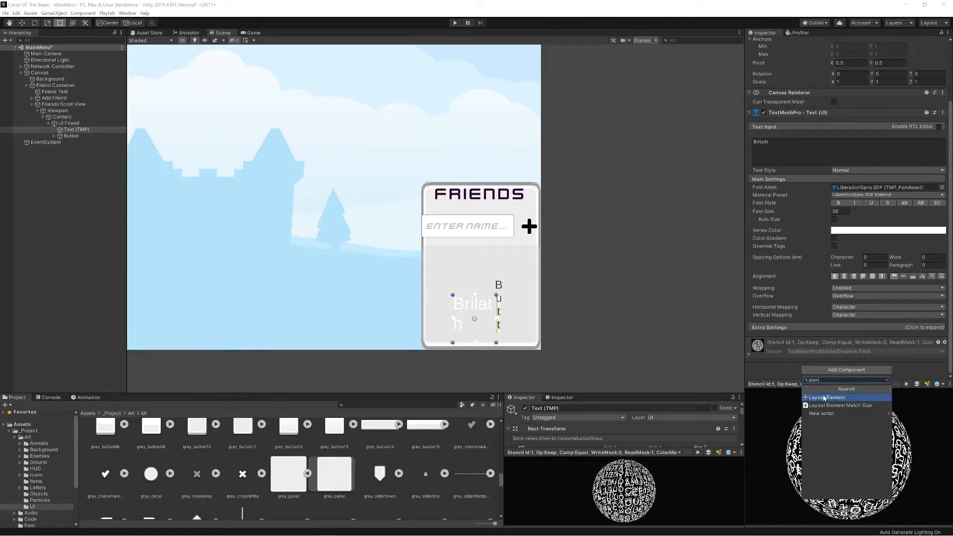
{"action": "left_click", "coordinate": [824, 398]}
{"action": "left_click", "coordinate": [833, 298]}
{"action": "left_click", "coordinate": [833, 283]}
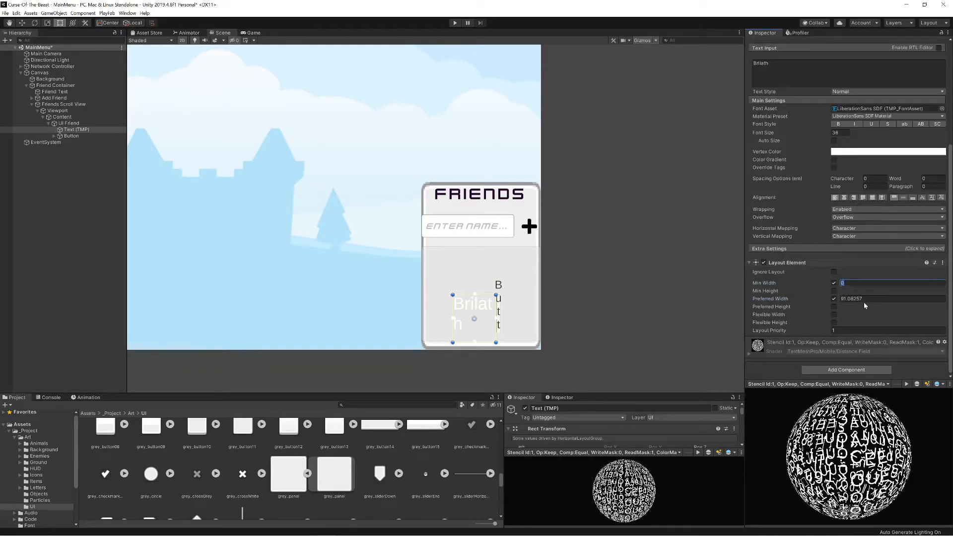
{"action": "type", "text": "100"}
{"action": "key", "text": "Tab"}
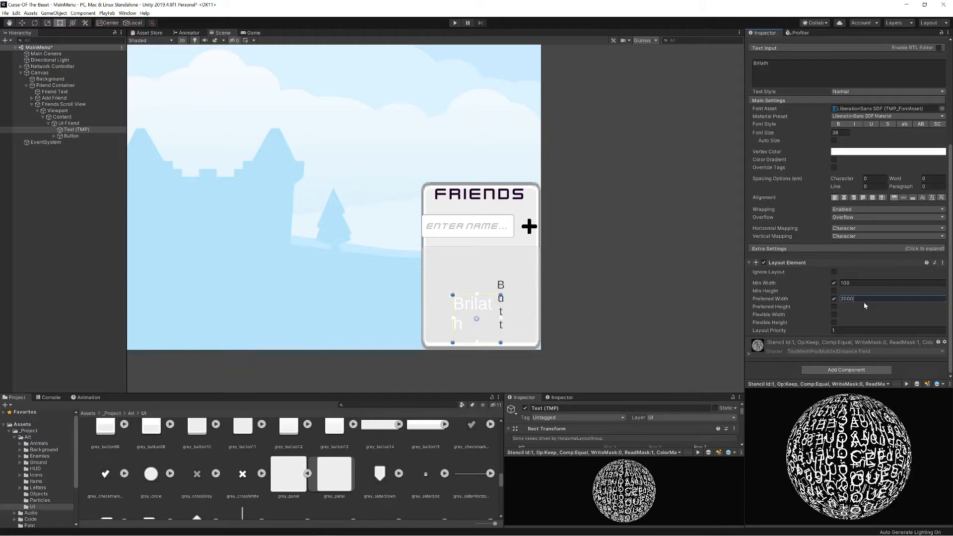
Add a Layout Element to UI Friend's Button with a minimum width of 50 and preferred width enabled.
{"action": "left_click", "coordinate": [76, 137]}
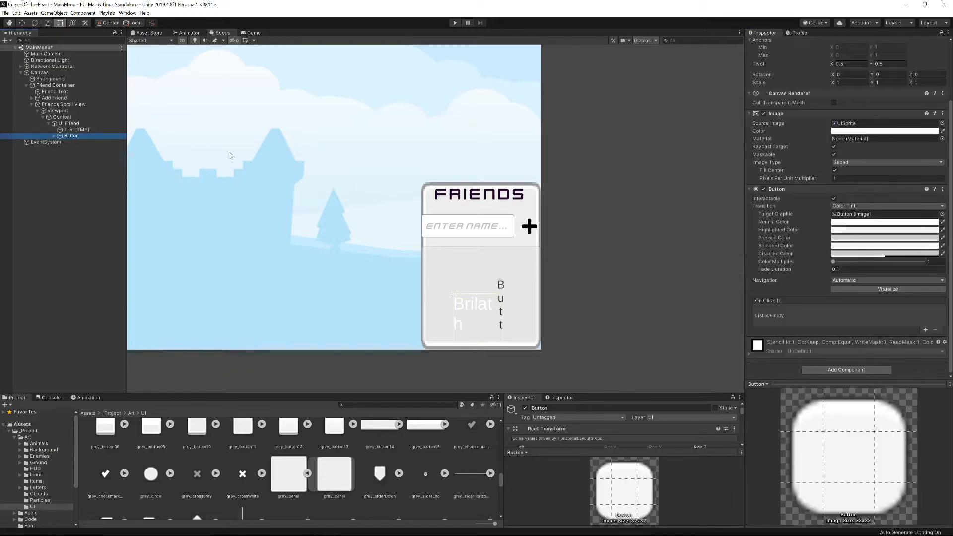
{"action": "left_click", "coordinate": [846, 370]}
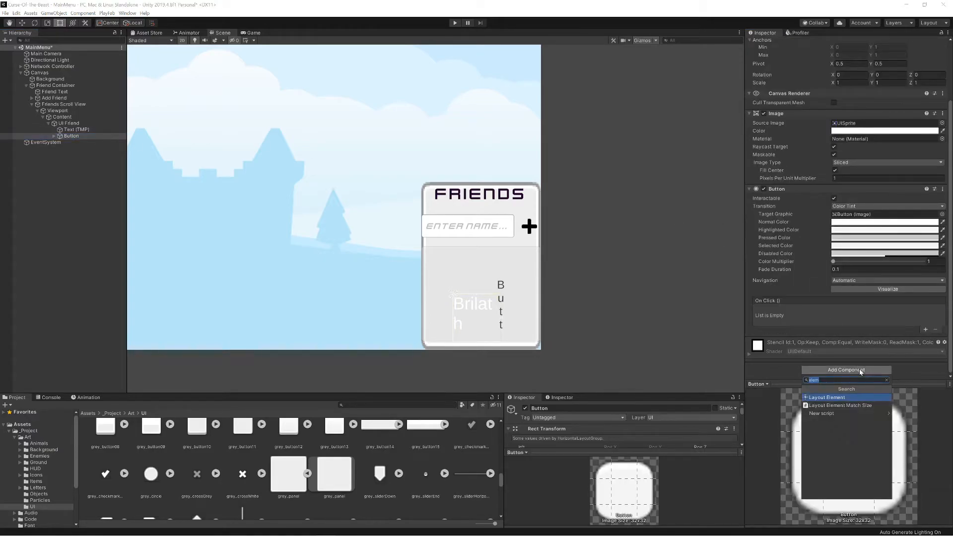
{"action": "left_click", "coordinate": [838, 396]}
{"action": "scroll", "coordinate": [836, 282], "scroll_direction": "down", "scroll_amount": 3}
{"action": "left_click", "coordinate": [833, 283]}
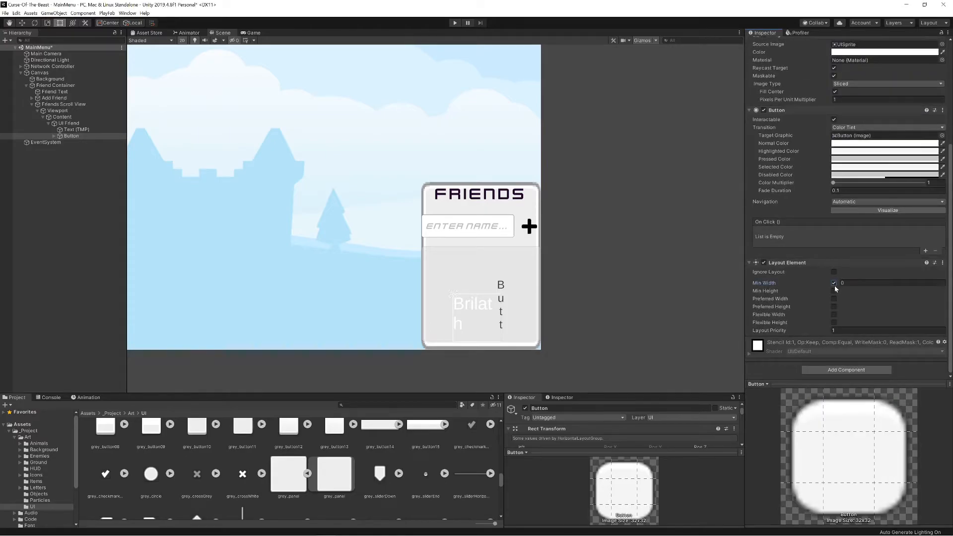
{"action": "left_click", "coordinate": [833, 299]}
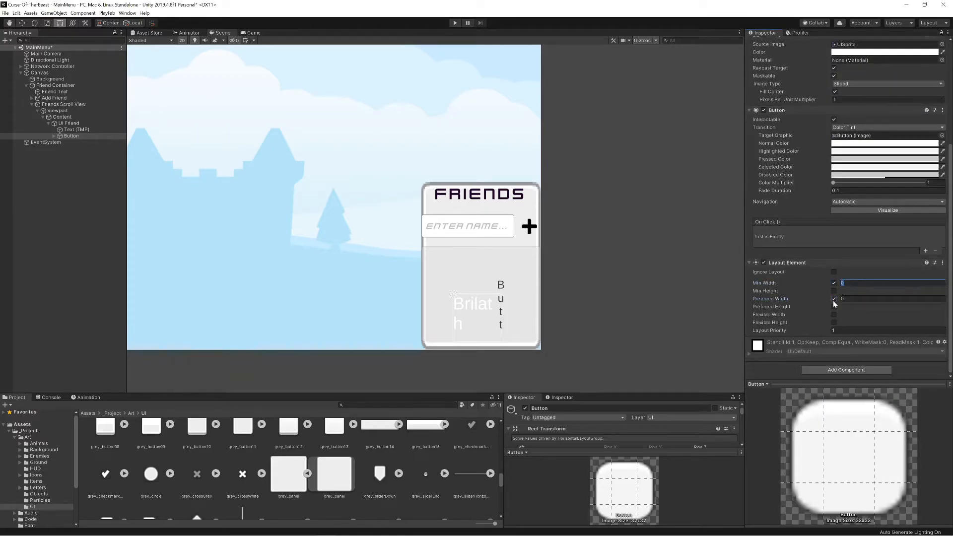
{"action": "type", "text": "50"}
{"action": "key", "text": "Return"}
{"action": "key", "text": "Tab"}
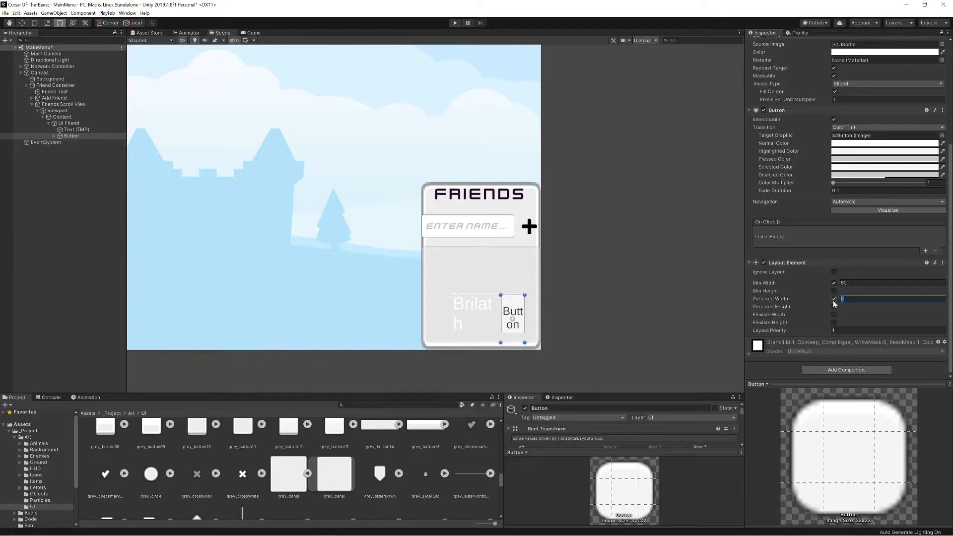
{"action": "key", "text": "Return"}
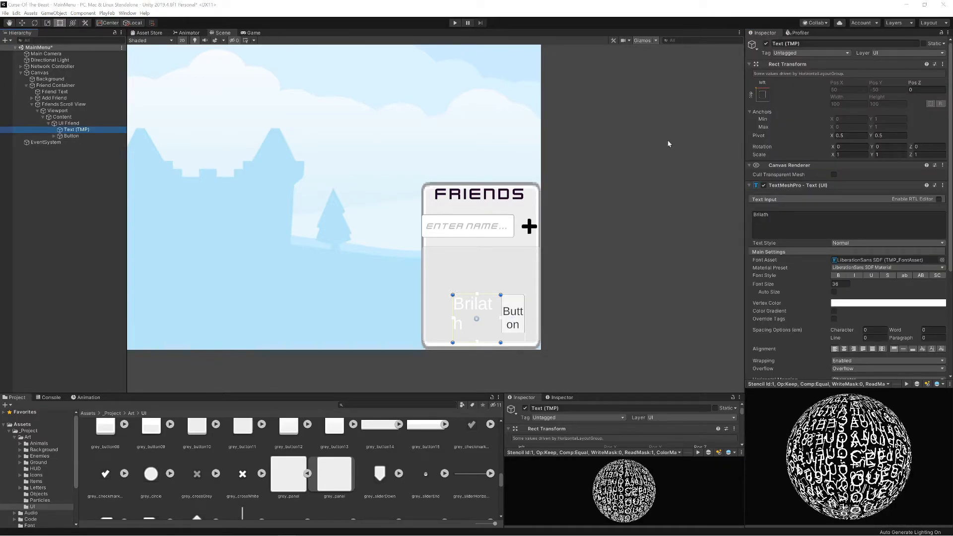
Add a Vertical Layout Group to Content that controls child width, and turn off child force expand for height.
{"action": "left_click", "coordinate": [77, 117]}
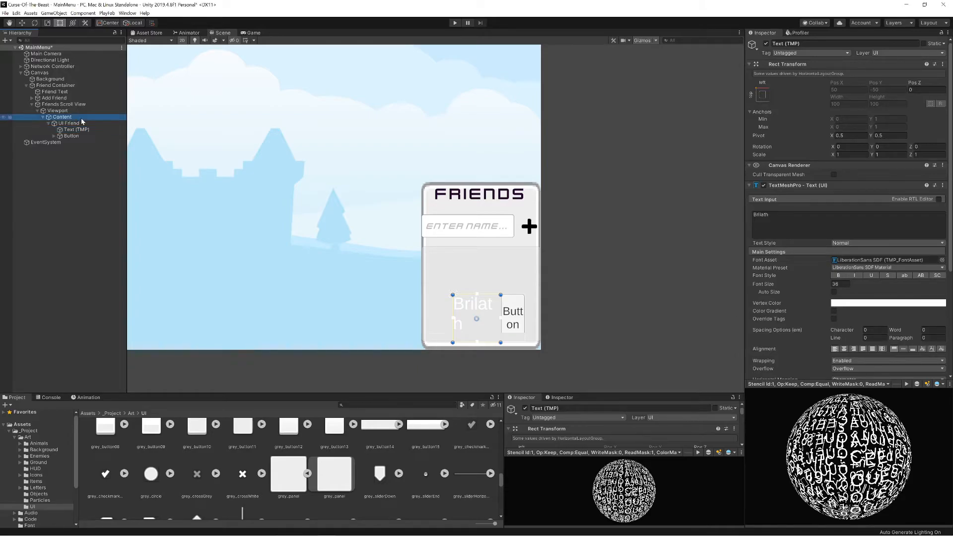
{"action": "left_click", "coordinate": [833, 162]}
{"action": "type", "text": "vert"}
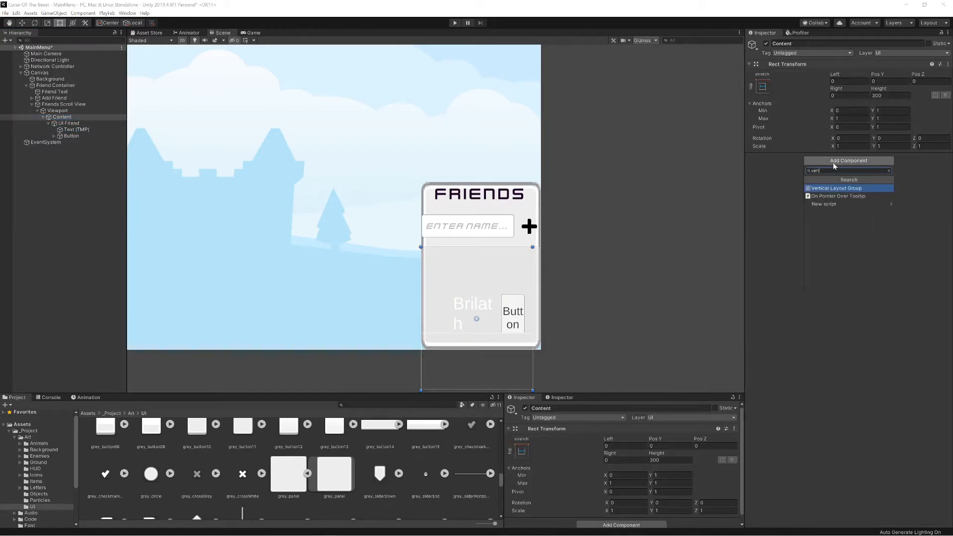
{"action": "key", "text": "Return"}
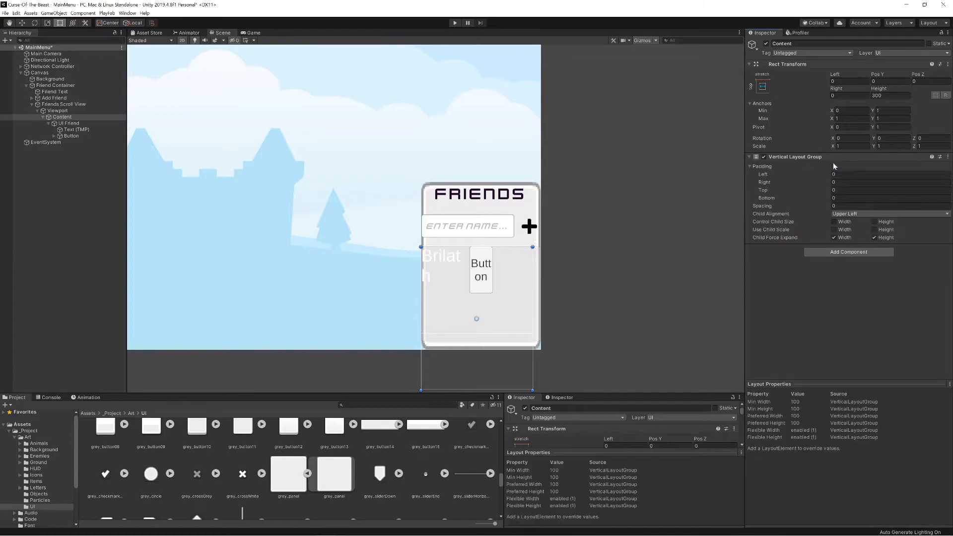
{"action": "left_click", "coordinate": [835, 221]}
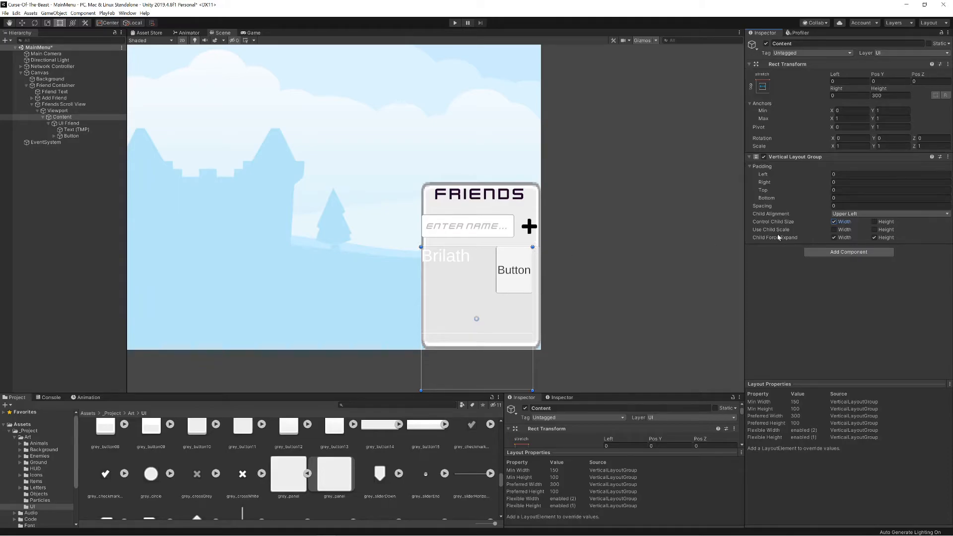
{"action": "left_click", "coordinate": [874, 238]}
Set UI Friend's height to 50.
{"action": "left_click", "coordinate": [68, 123]}
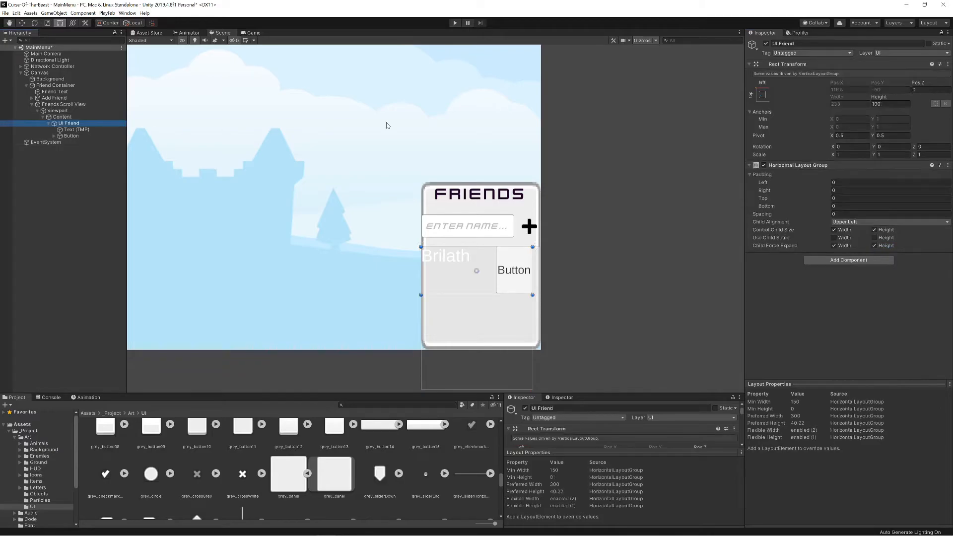
{"action": "left_click", "coordinate": [883, 102]}
{"action": "left_click", "coordinate": [883, 104]}
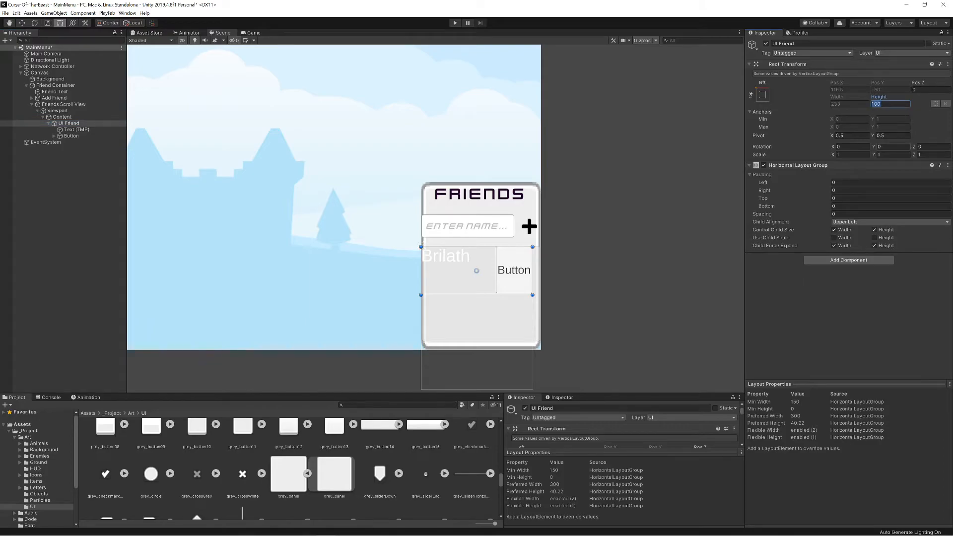
{"action": "type", "text": "50"}
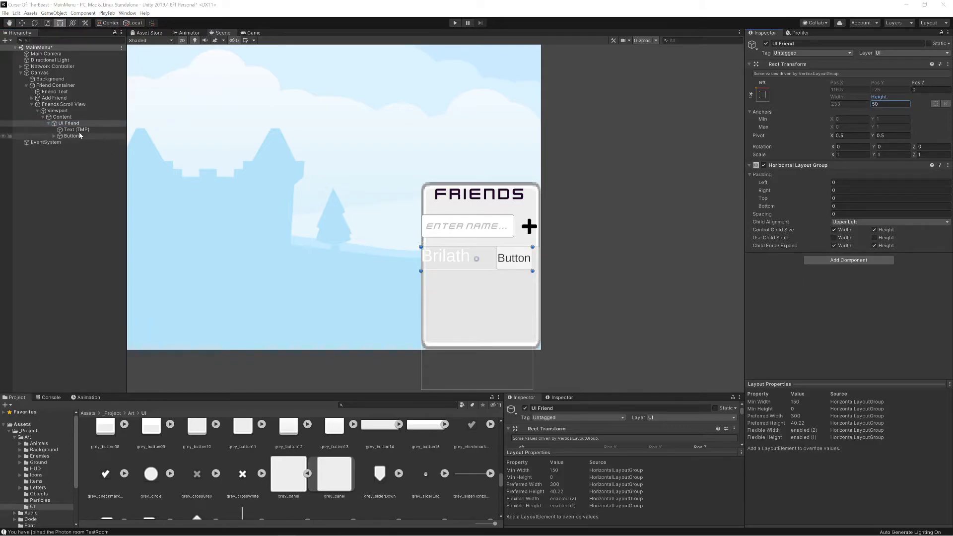
Delete the text child of UI Friend's Button.
{"action": "left_click", "coordinate": [68, 137]}
{"action": "left_click", "coordinate": [54, 136]}
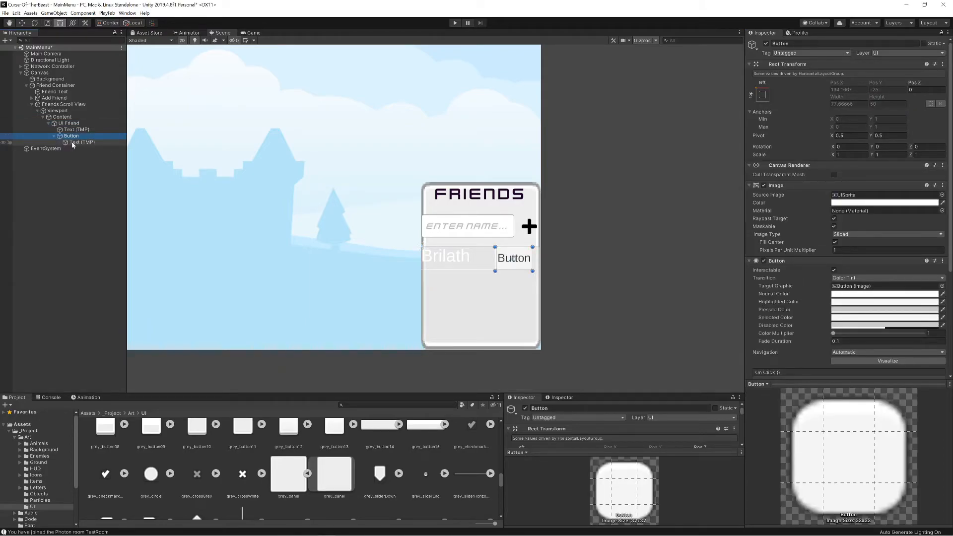
{"action": "left_click", "coordinate": [73, 144]}
{"action": "key", "text": "Delete"}
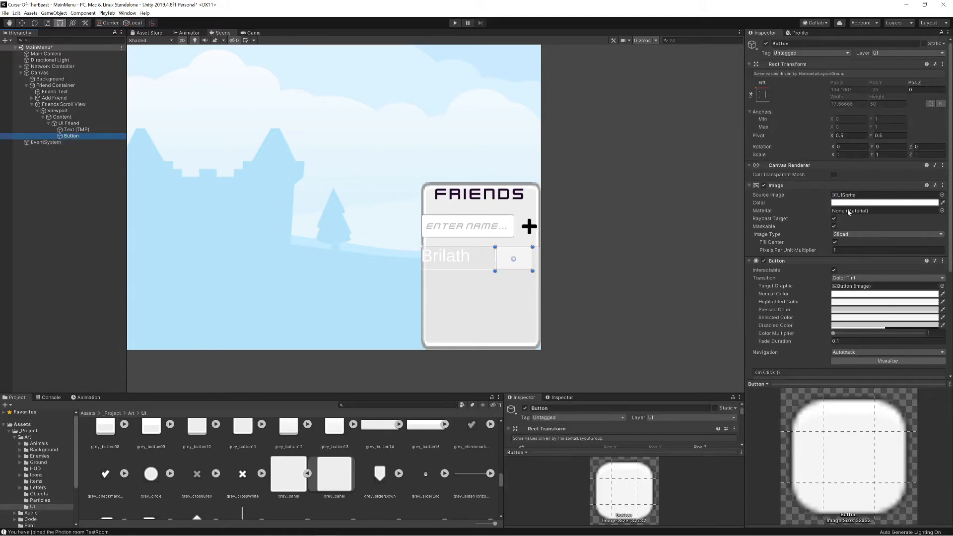
Set UI Friend's Button source image to the white cross sprite and tint it red.
{"action": "left_click", "coordinate": [941, 195]}
{"action": "type", "text": "cross"}
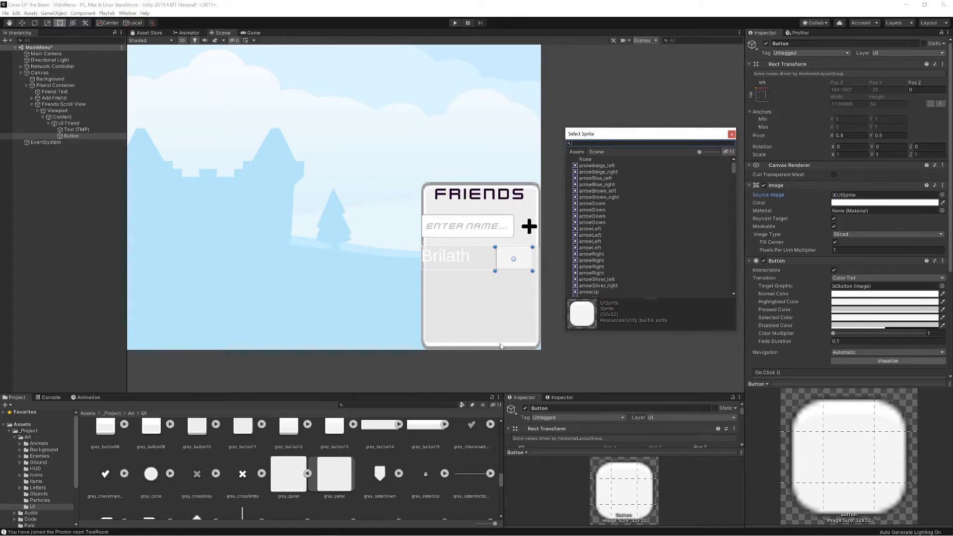
{"action": "left_click", "coordinate": [588, 197]}
{"action": "left_click", "coordinate": [589, 192]}
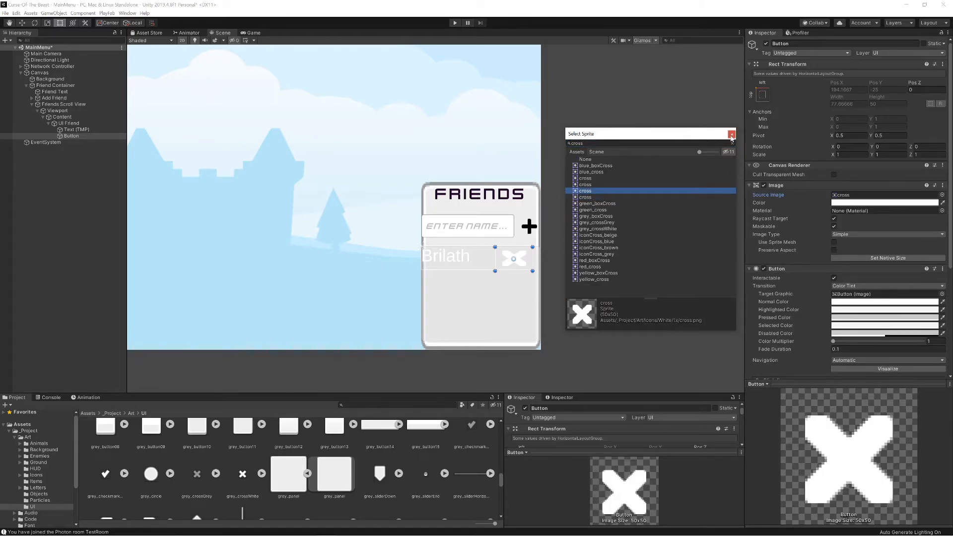
{"action": "left_click", "coordinate": [730, 134]}
{"action": "left_click", "coordinate": [885, 202]}
{"action": "left_click", "coordinate": [584, 191]}
Add an Image component to UI Friend and assign green_button00 as its source image.
{"action": "left_click", "coordinate": [68, 123]}
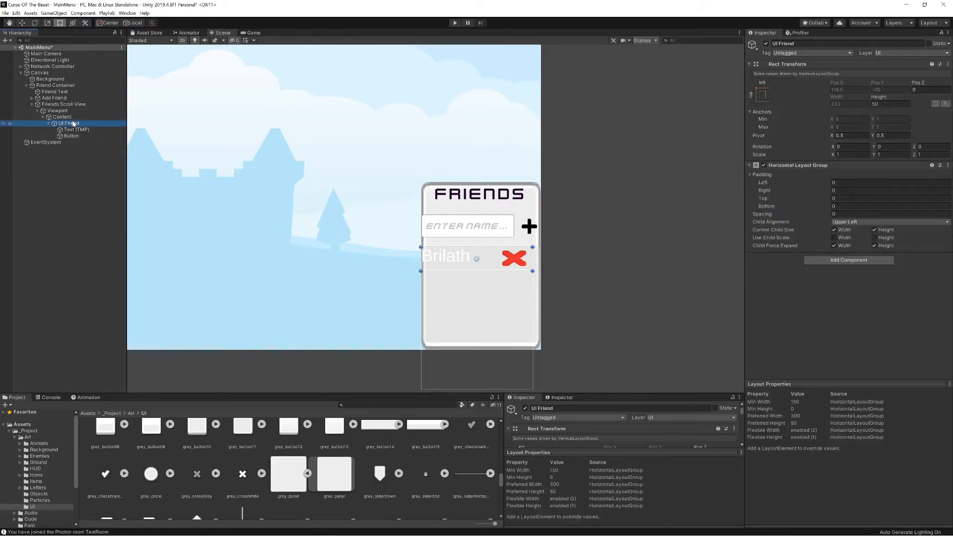
{"action": "left_click", "coordinate": [844, 261]}
{"action": "type", "text": "im"}
{"action": "left_click", "coordinate": [824, 295]}
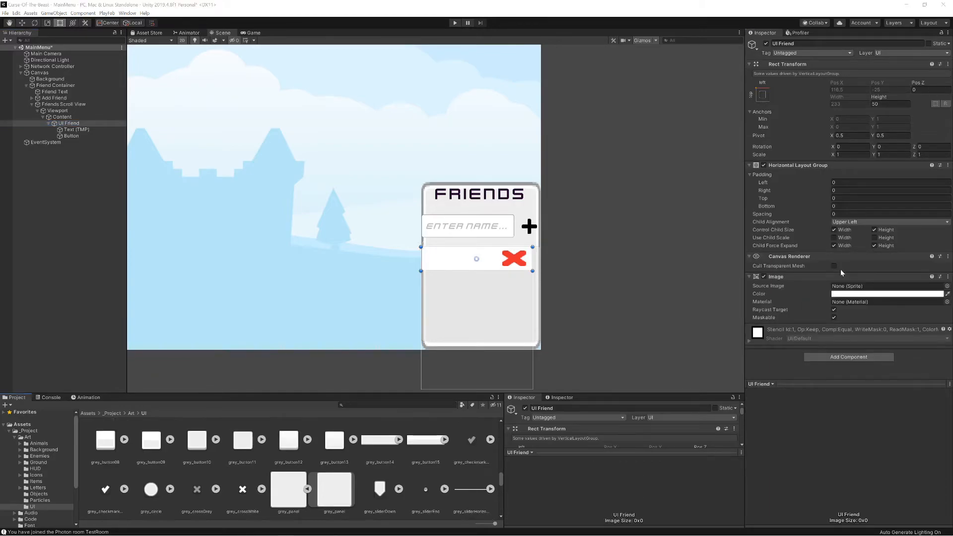
{"action": "scroll", "coordinate": [308, 463], "scroll_direction": "down", "scroll_amount": 10}
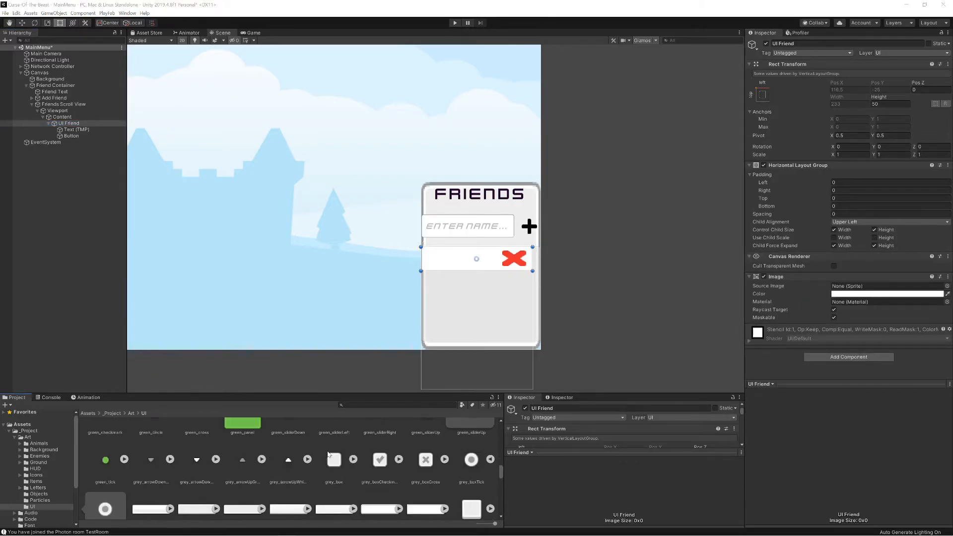
{"action": "scroll", "coordinate": [307, 462], "scroll_direction": "up", "scroll_amount": 3}
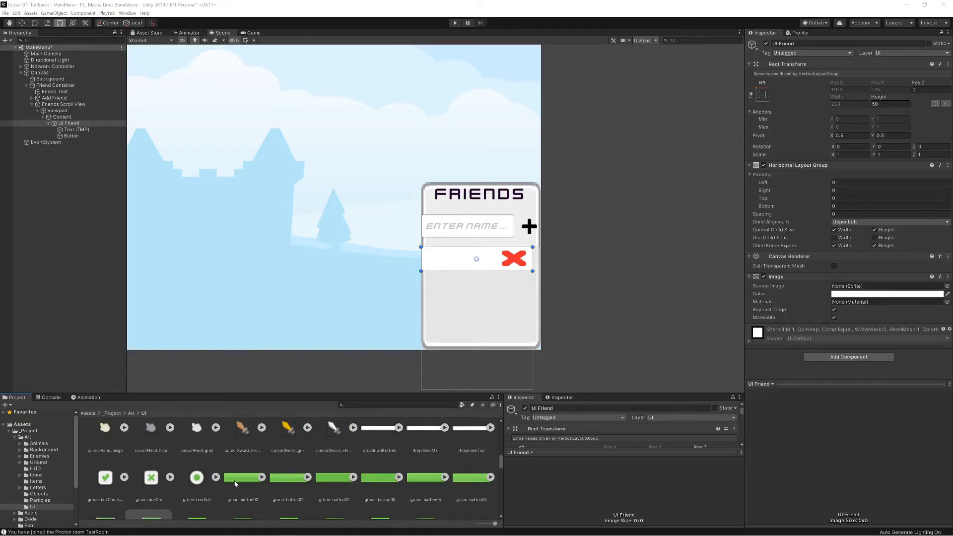
{"action": "left_click_drag", "start_coordinate": [289, 487], "coordinate": [873, 287]}
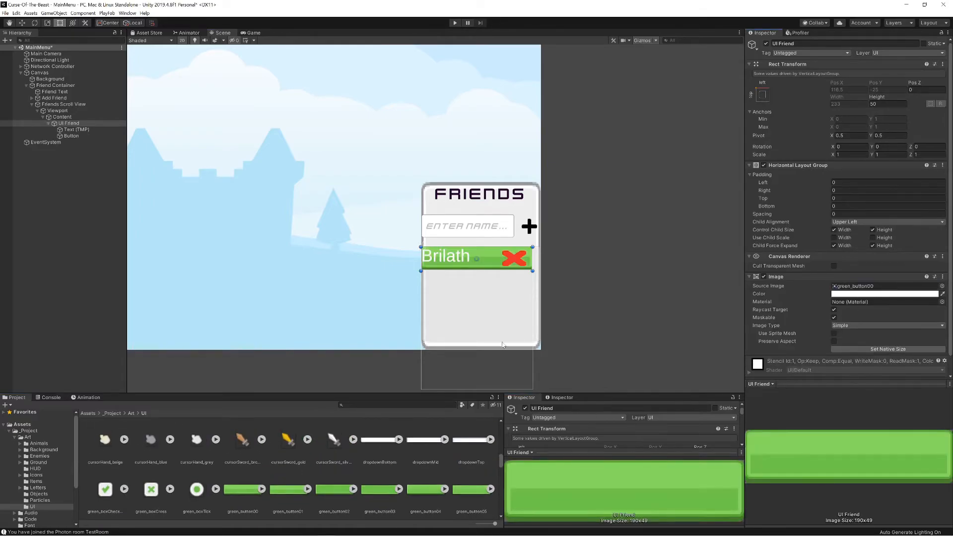
Set the preferred width in the Layout Element of UI Friend's Button to 50.
{"action": "left_click", "coordinate": [507, 260]}
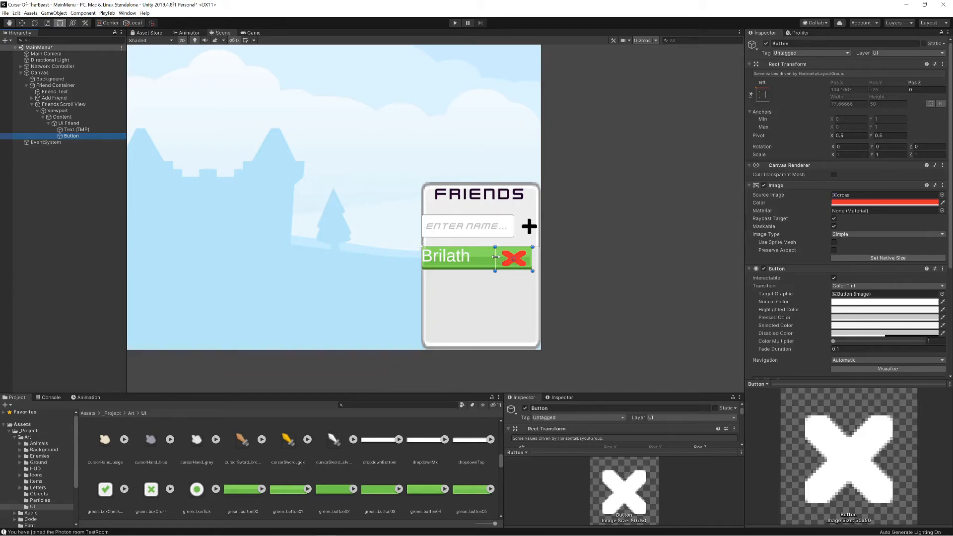
{"action": "scroll", "coordinate": [790, 266], "scroll_direction": "down", "scroll_amount": 6}
{"action": "left_click", "coordinate": [845, 300]}
{"action": "type", "text": "50"}
{"action": "key", "text": "Return"}
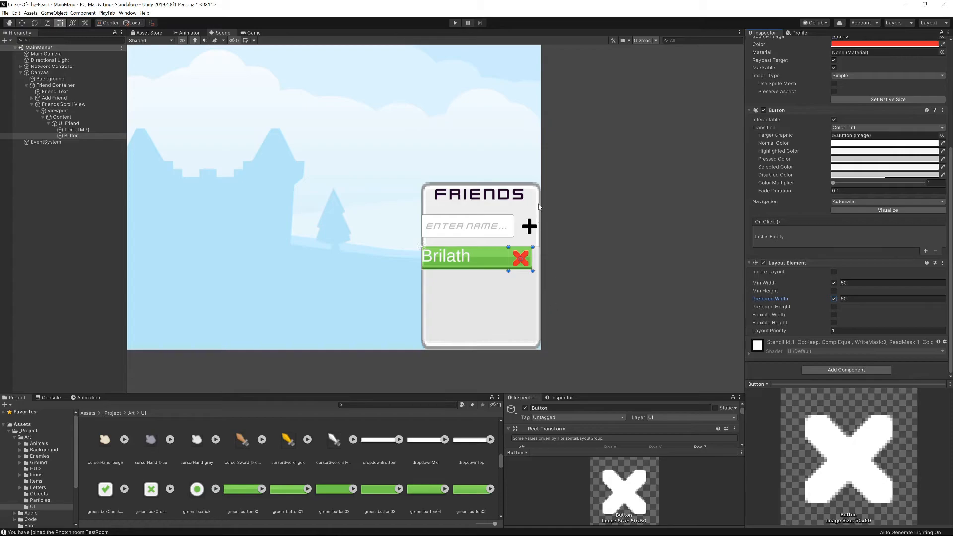
Set the left and right padding of Friend Container's Vertical Layout Group to 15.
{"action": "left_click", "coordinate": [55, 87]}
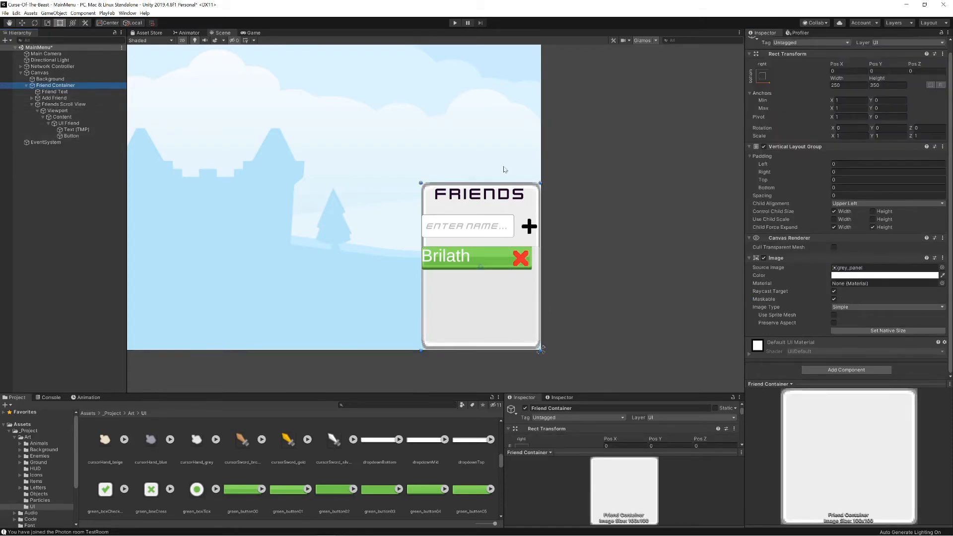
{"action": "type", "text": "15"}
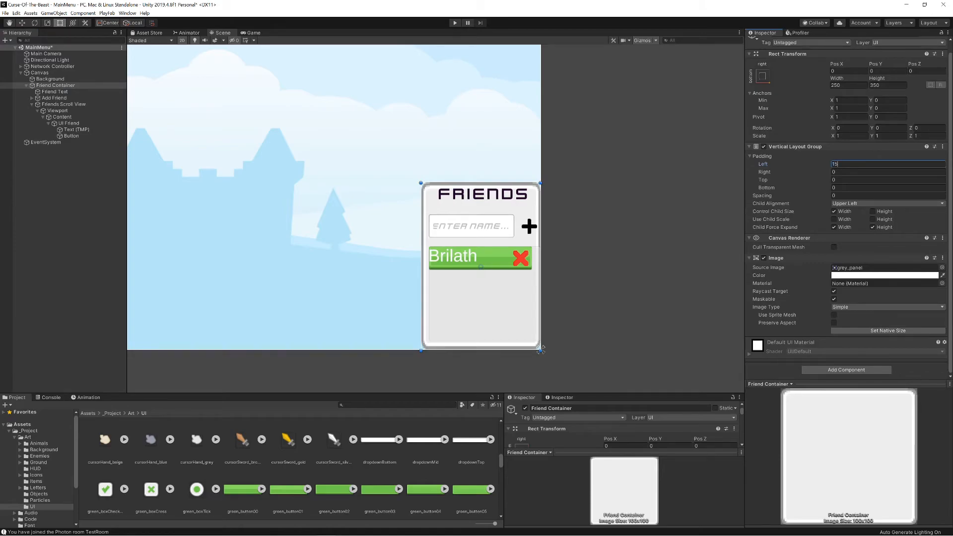
{"action": "key", "text": "Tab"}
{"action": "type", "text": "1"}
Make Friends Scroll View's background image fully transparent by setting its color alpha to 0.
{"action": "left_click", "coordinate": [63, 104]}
{"action": "left_click", "coordinate": [845, 194]}
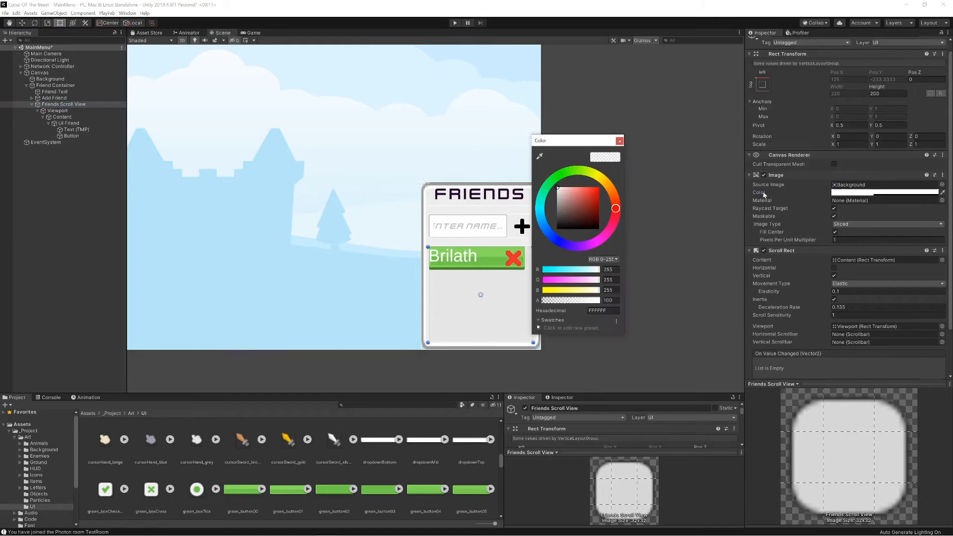
{"action": "left_click_drag", "start_coordinate": [597, 300], "coordinate": [541, 307]}
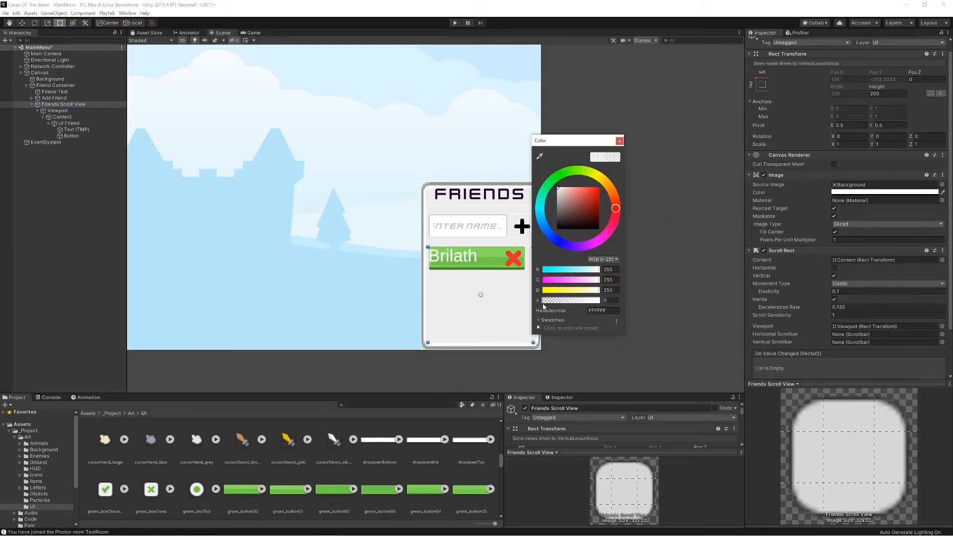
{"action": "left_click", "coordinate": [278, 211]}
Color UI Friend's name text with the dark purple sampled from the giraffe's eye, and center it horizontally and vertically.
{"action": "left_click", "coordinate": [75, 130]}
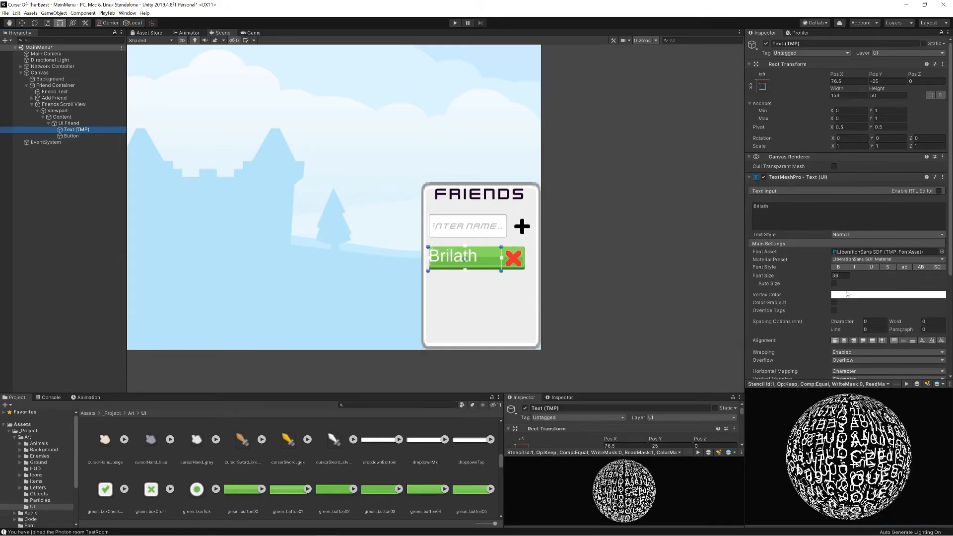
{"action": "left_click", "coordinate": [846, 294]}
{"action": "scroll", "coordinate": [318, 213], "scroll_direction": "down", "scroll_amount": 3}
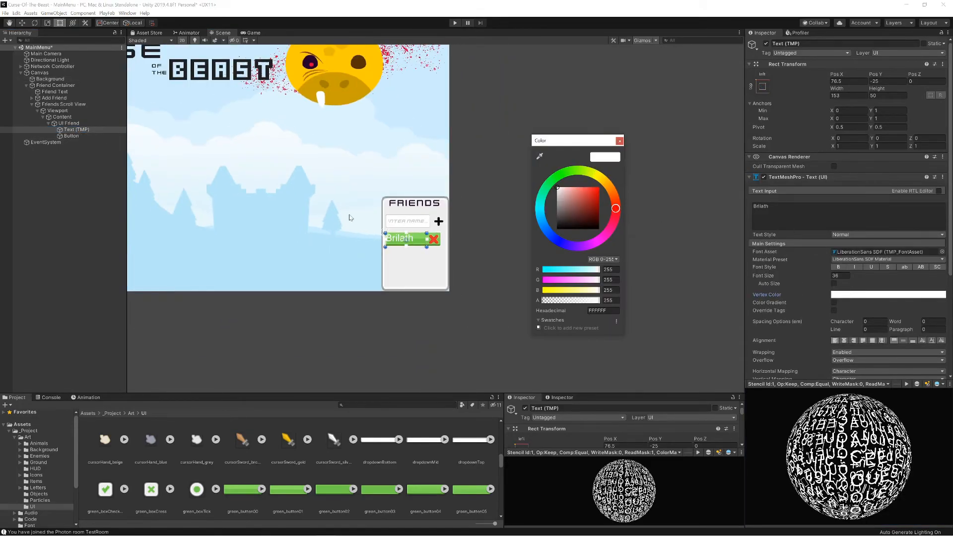
{"action": "left_click", "coordinate": [539, 156]}
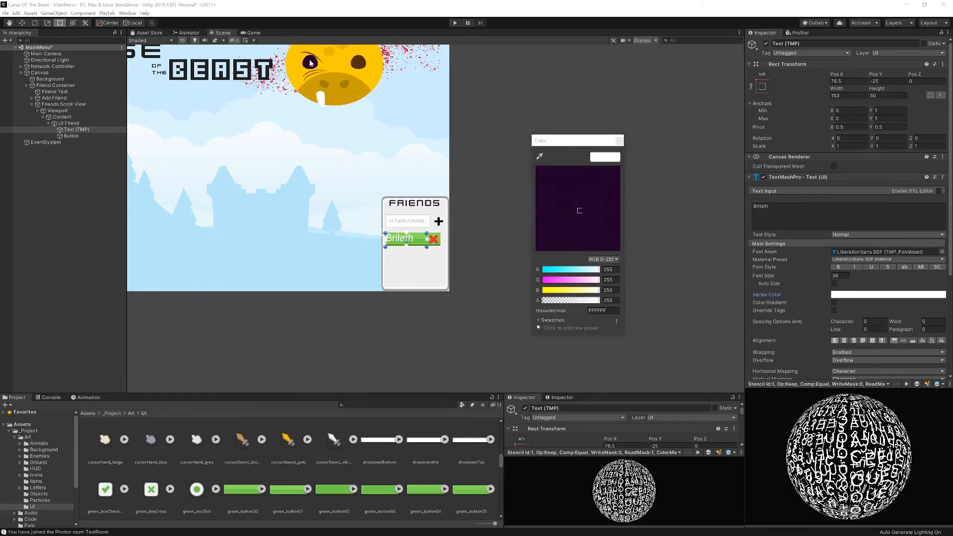
{"action": "left_click", "coordinate": [304, 62]}
{"action": "left_click", "coordinate": [844, 350]}
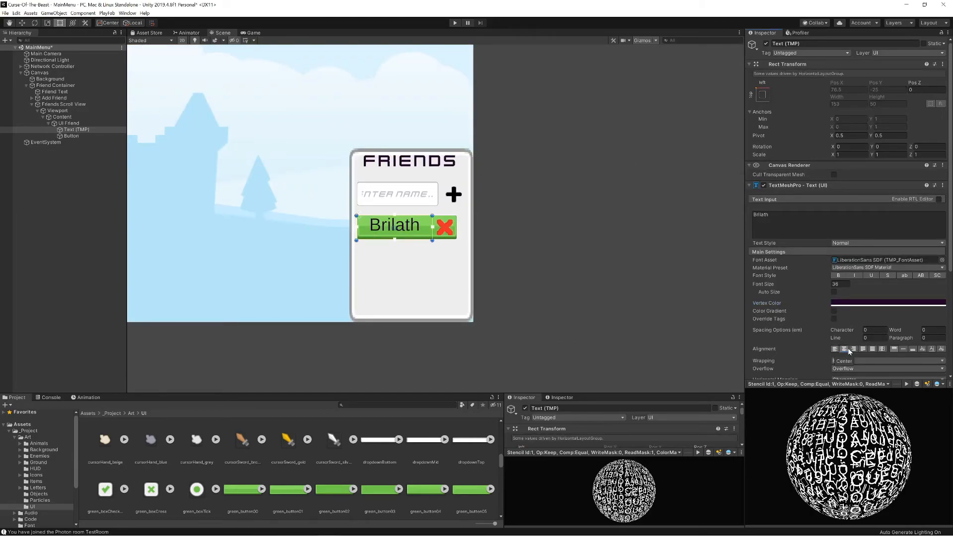
{"action": "left_click", "coordinate": [904, 350]}
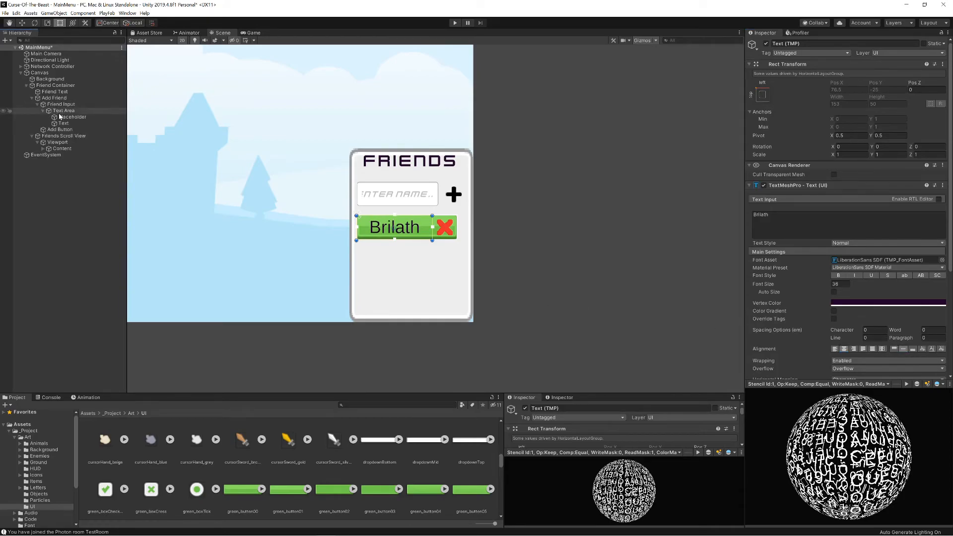
Reset the Friend Input Placeholder's left and right offsets to 0 and lower its minimum auto size so the whole text fits.
{"action": "left_click", "coordinate": [61, 117]}
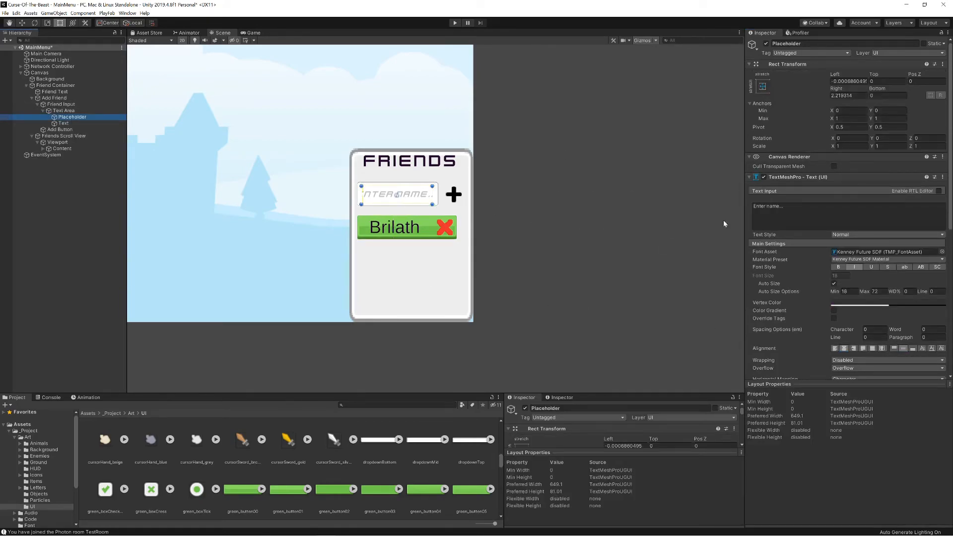
{"action": "scroll", "coordinate": [376, 196], "scroll_direction": "up", "scroll_amount": 1}
{"action": "scroll", "coordinate": [376, 196], "scroll_direction": "up", "scroll_amount": 3}
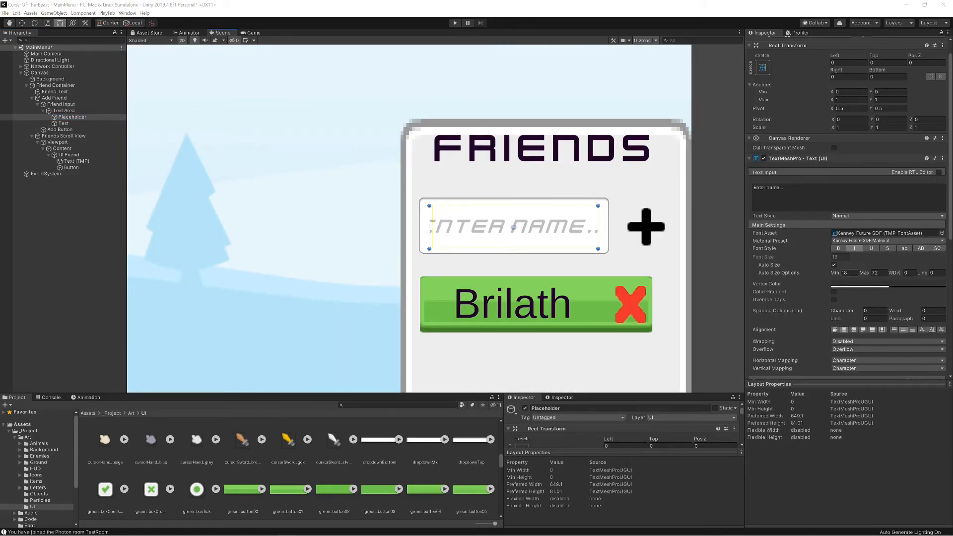
{"action": "left_click", "coordinate": [850, 273]}
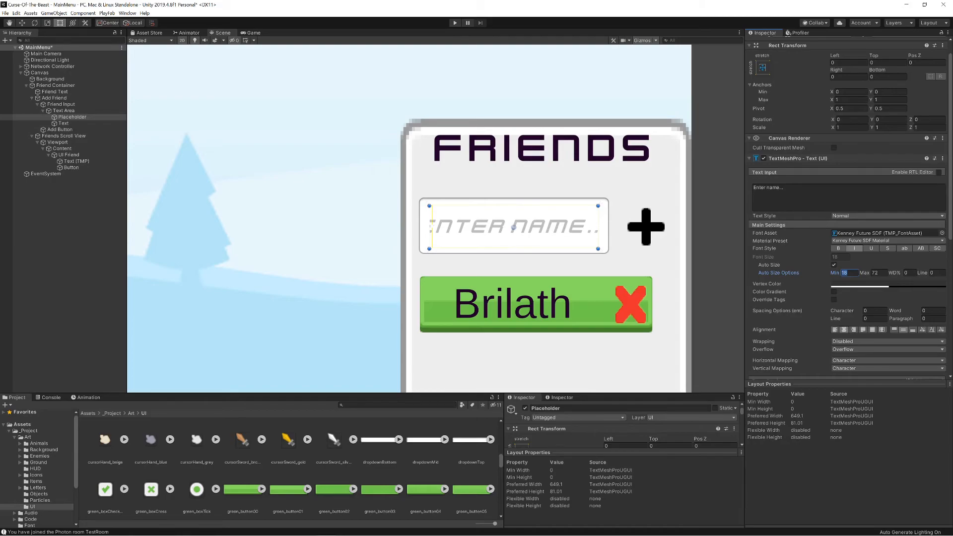
Set the minimum auto size of Friend Input's Text to 1.
{"action": "left_click", "coordinate": [63, 123]}
{"action": "left_click", "coordinate": [850, 272]}
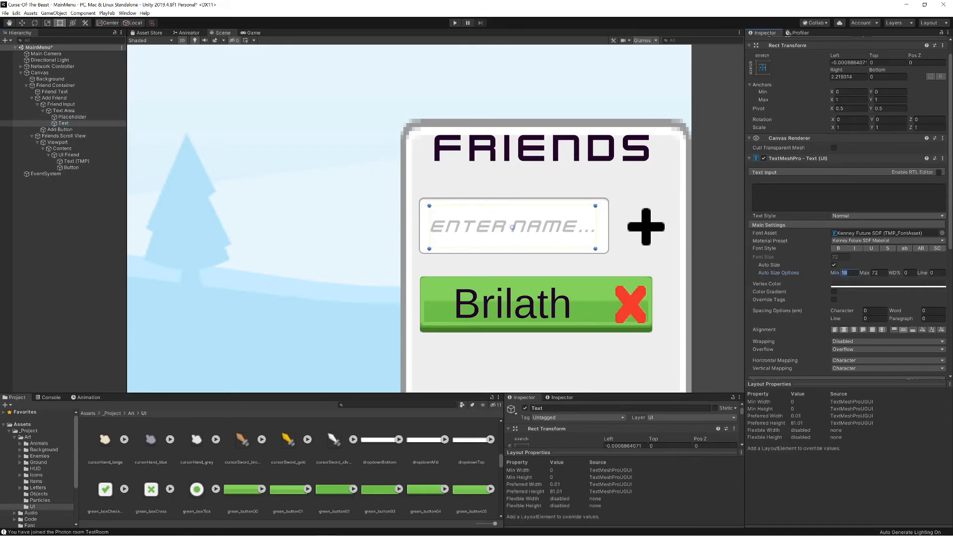
{"action": "type", "text": "1"}
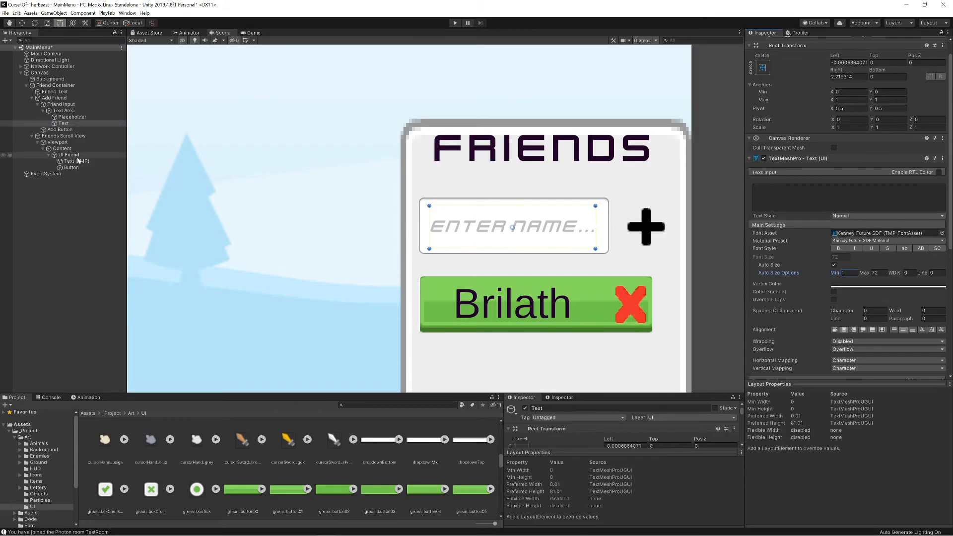
Set the Viewport's right offset to 0 and its bottom offset to 5.
{"action": "left_click", "coordinate": [58, 143]}
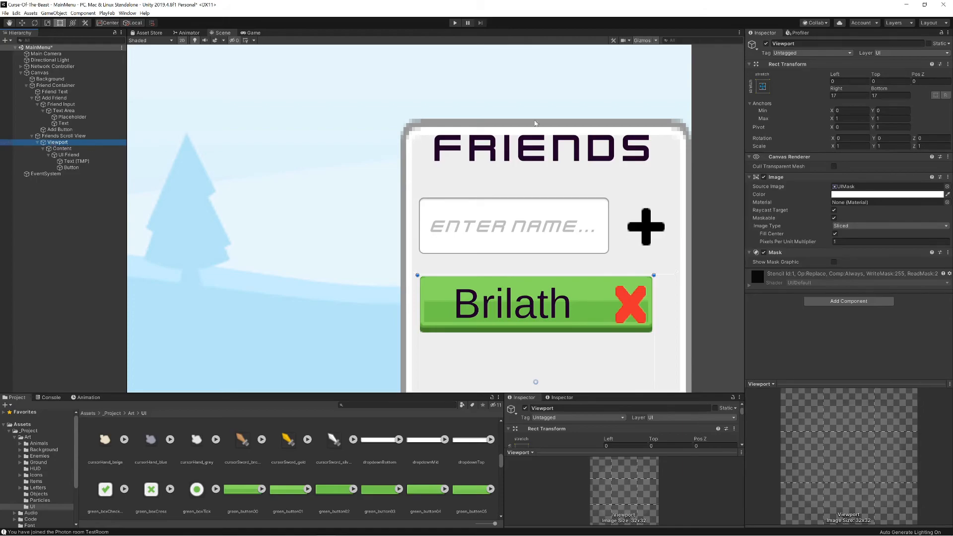
{"action": "left_click", "coordinate": [849, 95]}
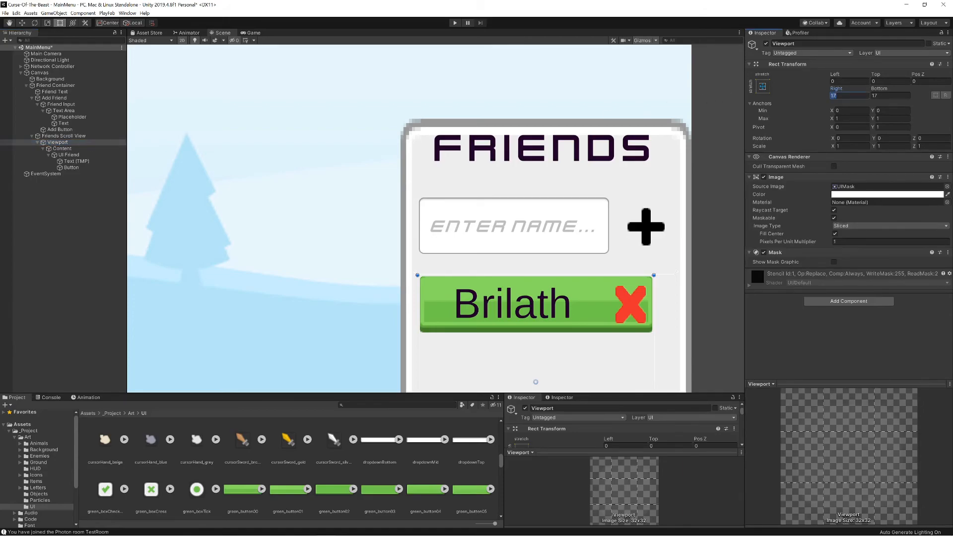
{"action": "type", "text": "0"}
{"action": "key", "text": "Tab"}
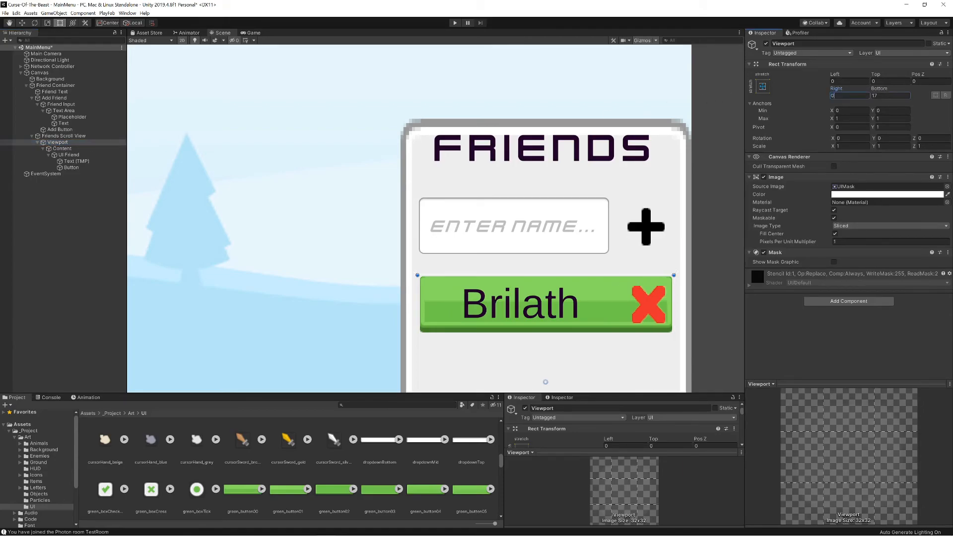
{"action": "type", "text": "5"}
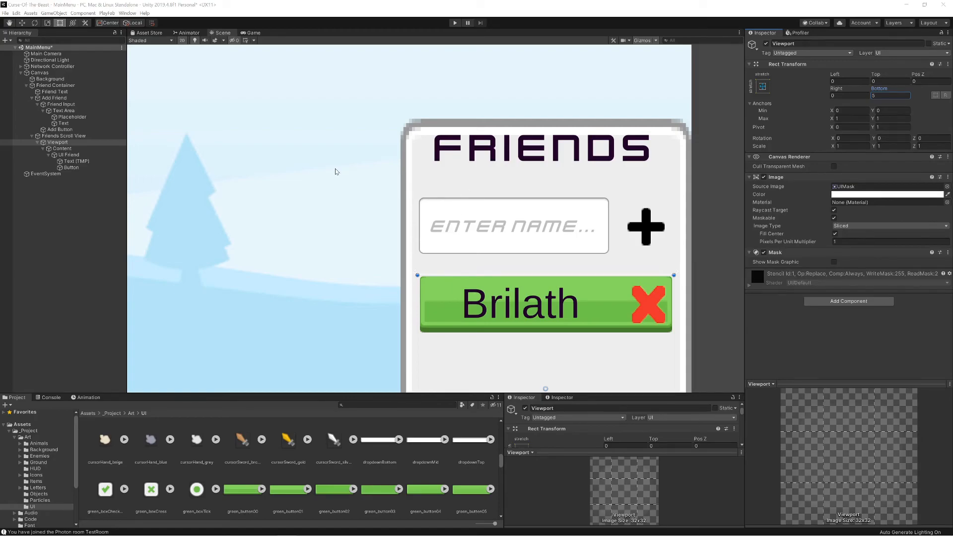
Create a folder named Prefabs inside the _Project folder.
{"action": "left_click", "coordinate": [69, 154]}
{"action": "left_click", "coordinate": [14, 437]}
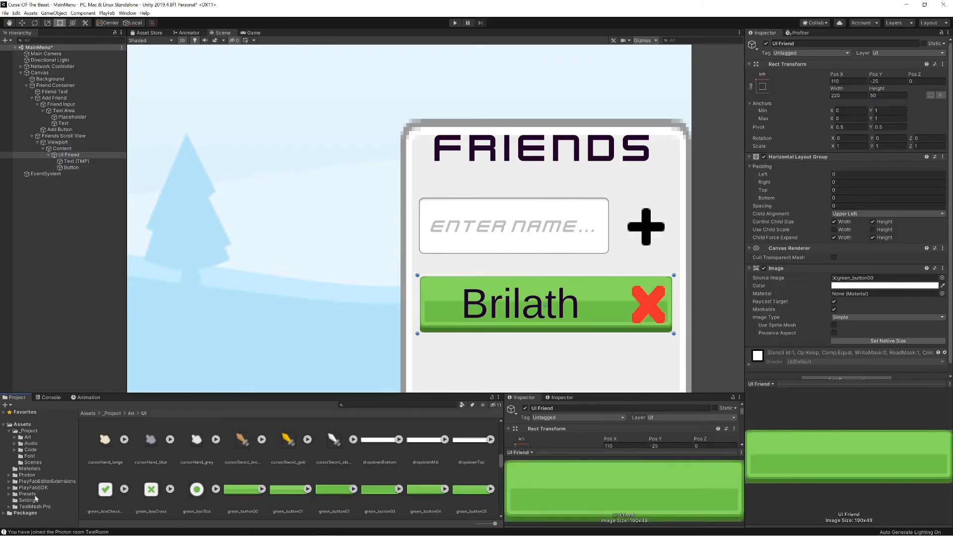
{"action": "left_click", "coordinate": [28, 431]}
{"action": "right_click", "coordinate": [357, 454]}
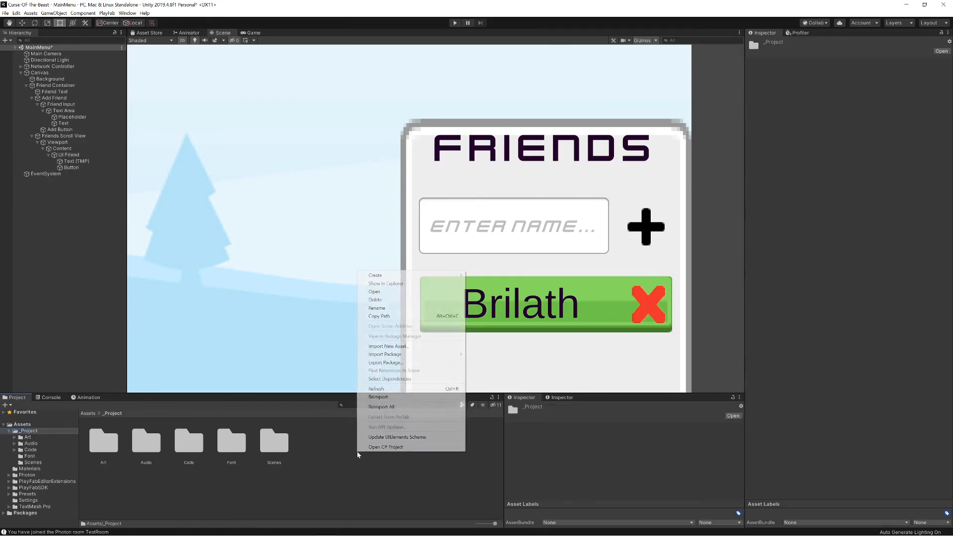
{"action": "mouse_move", "coordinate": [397, 275]}
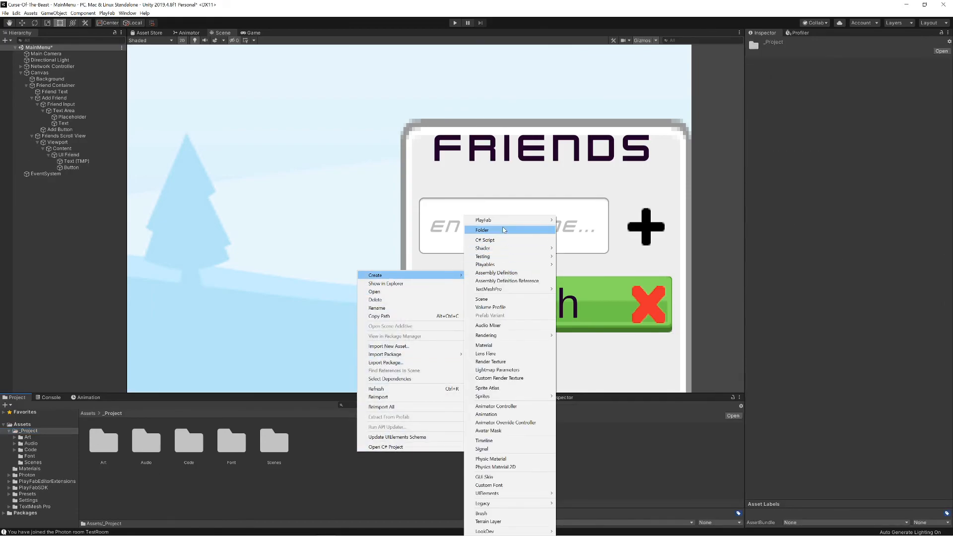
{"action": "left_click", "coordinate": [504, 230]}
{"action": "type", "text": "Prefabs"}
{"action": "key", "text": "Return"}
Save UI Friend as a prefab in the Prefabs folder.
{"action": "double_click", "coordinate": [274, 442]}
{"action": "left_click", "coordinate": [68, 155]}
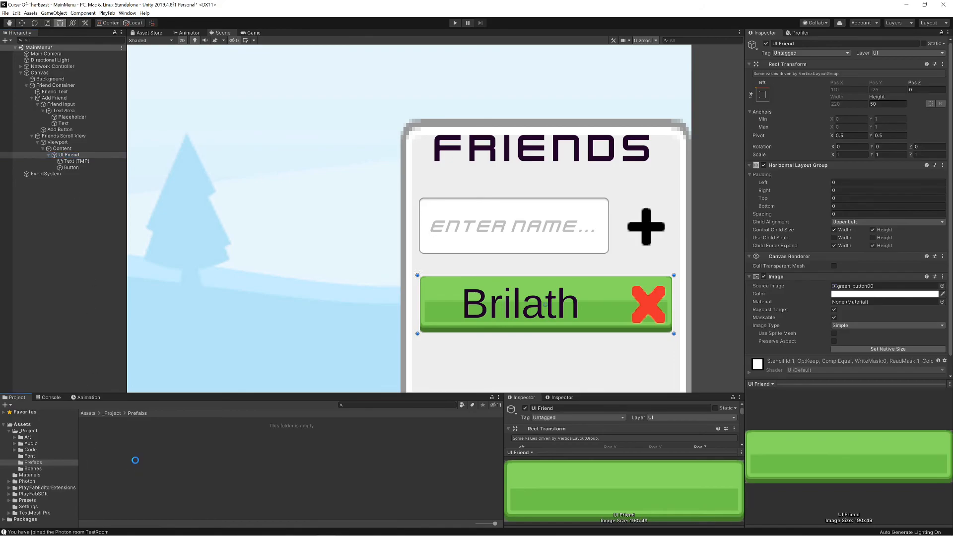
Deactivate UI Friend in the scene, save the MainMenu scene, and show the menu in the Game view.
{"action": "left_click", "coordinate": [765, 43]}
{"action": "key", "text": "ctrl+s"}
{"action": "key", "text": "ctrl+2"}
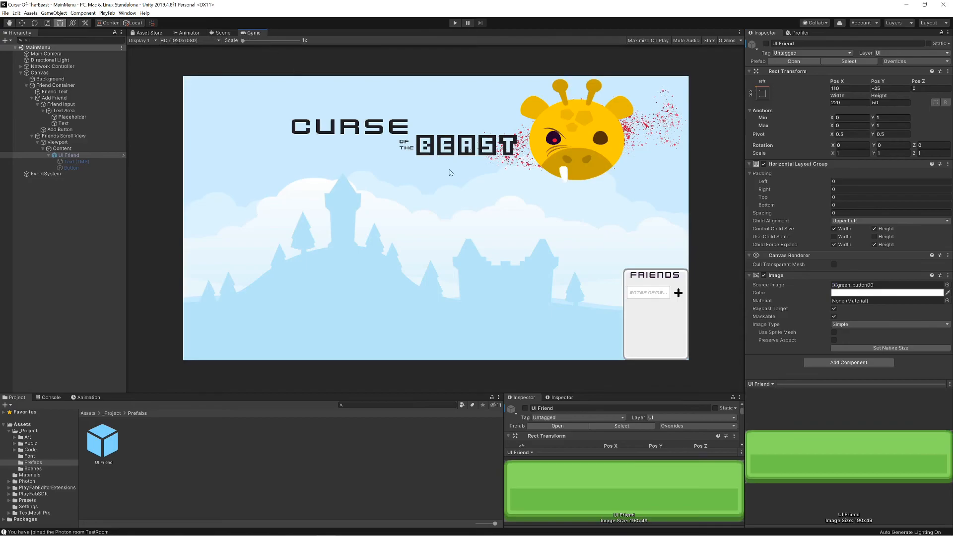